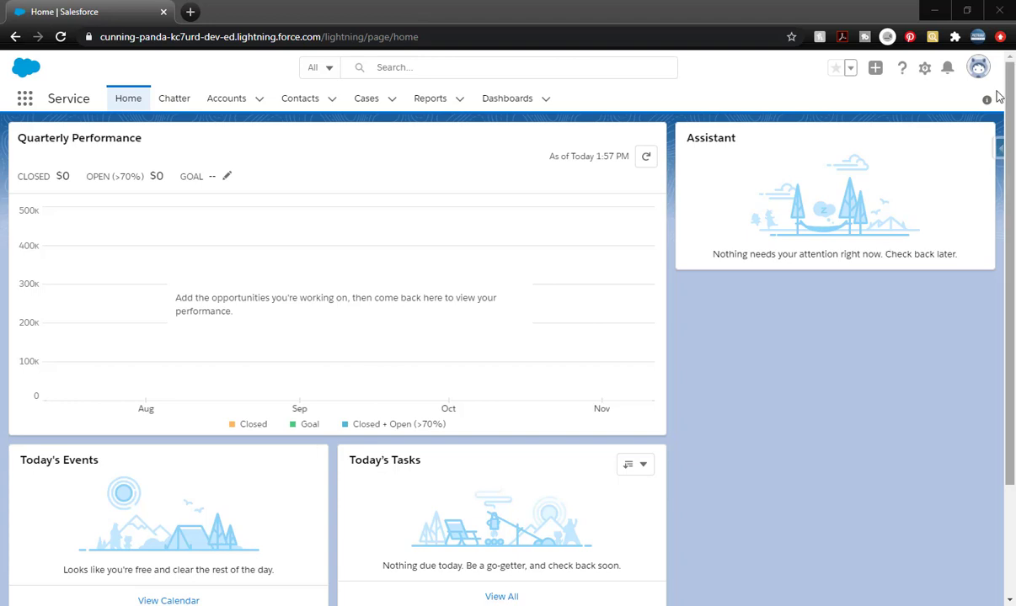
From Setup's Object Manager, start creating a new custom object
left_click(925, 71)
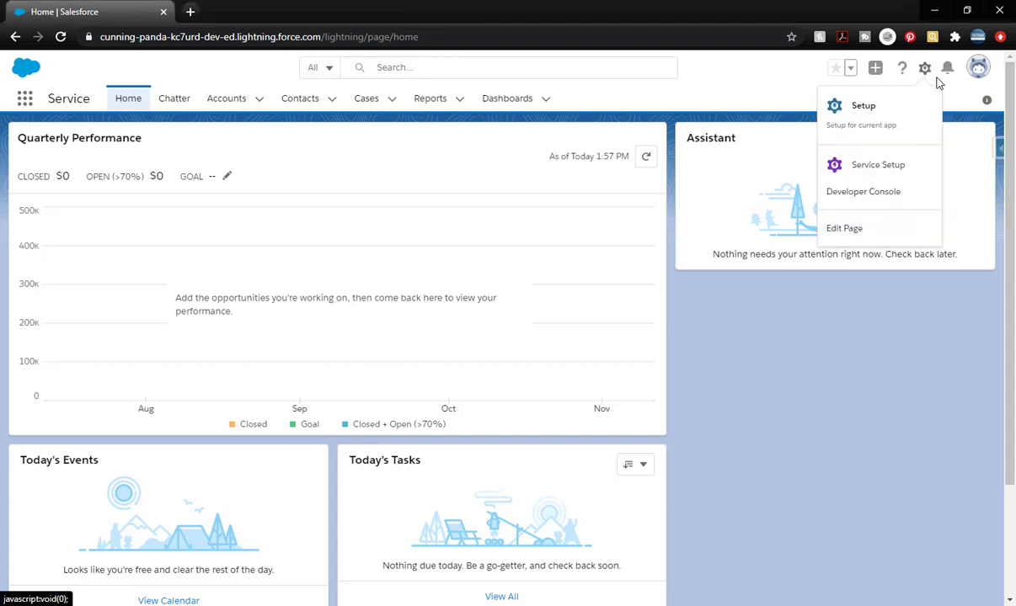
left_click(886, 112)
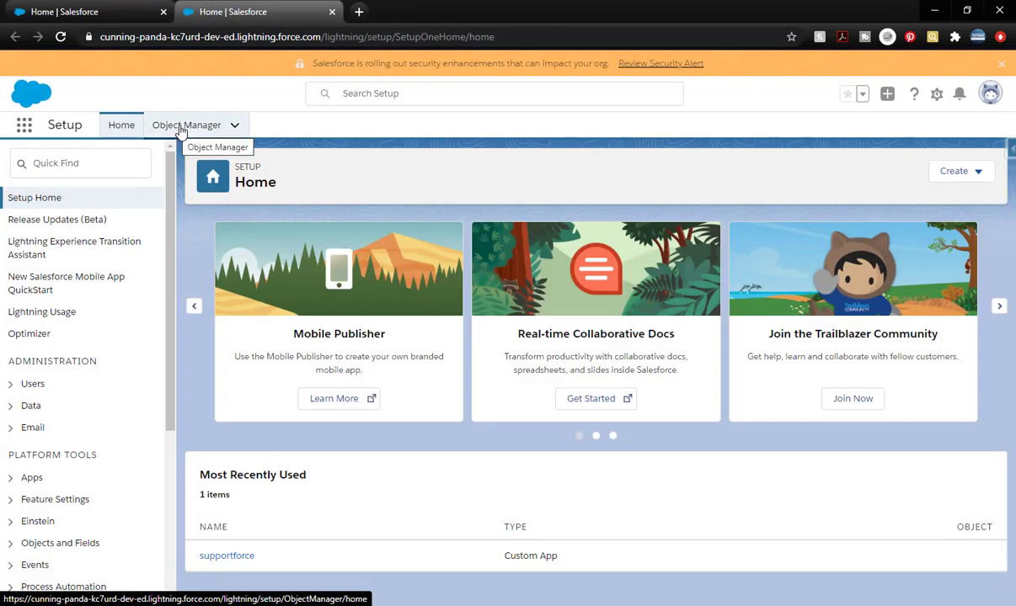
left_click(184, 127)
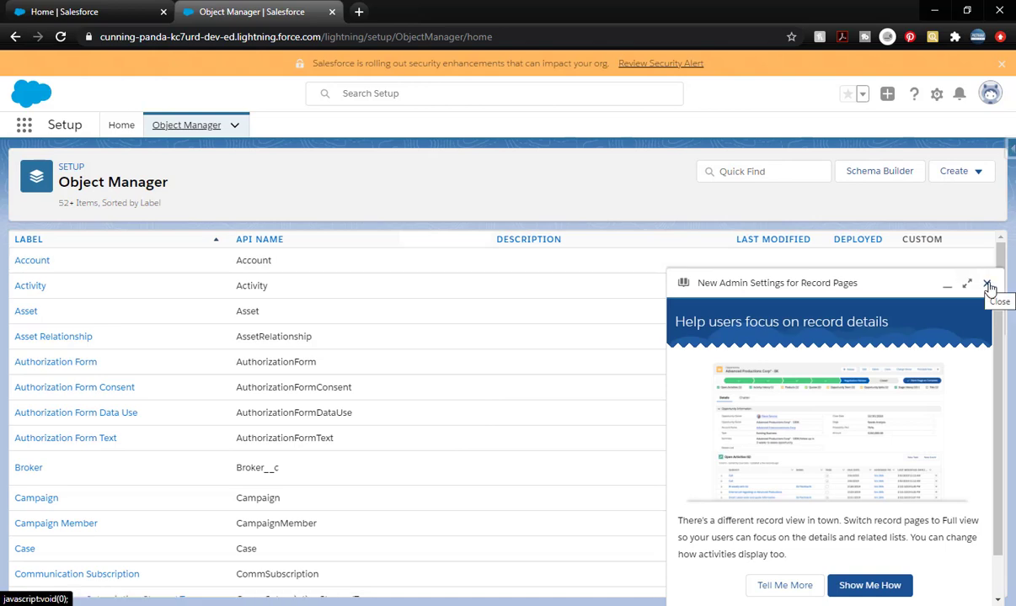
left_click(989, 284)
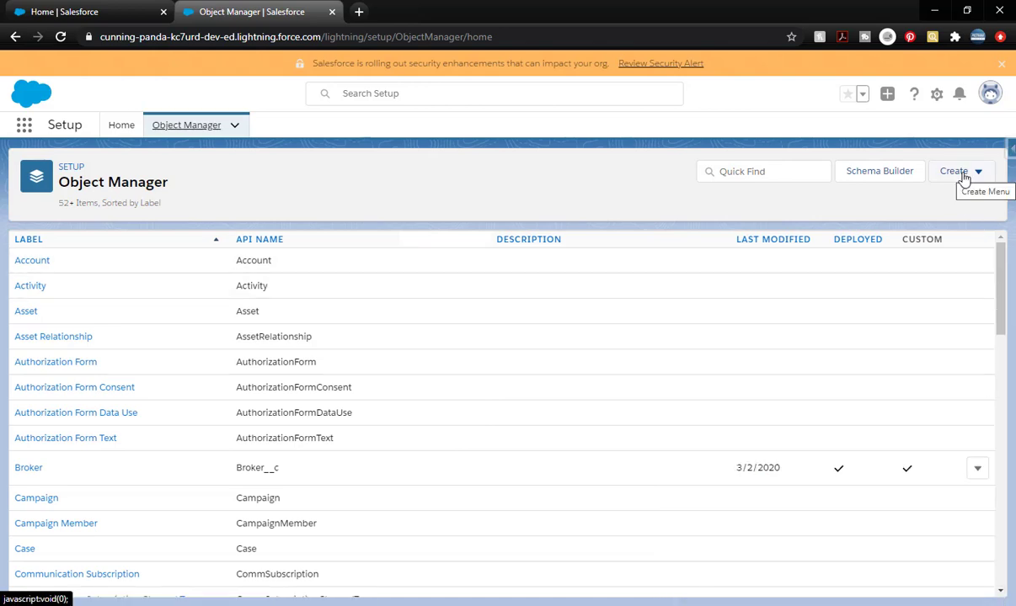
left_click(964, 173)
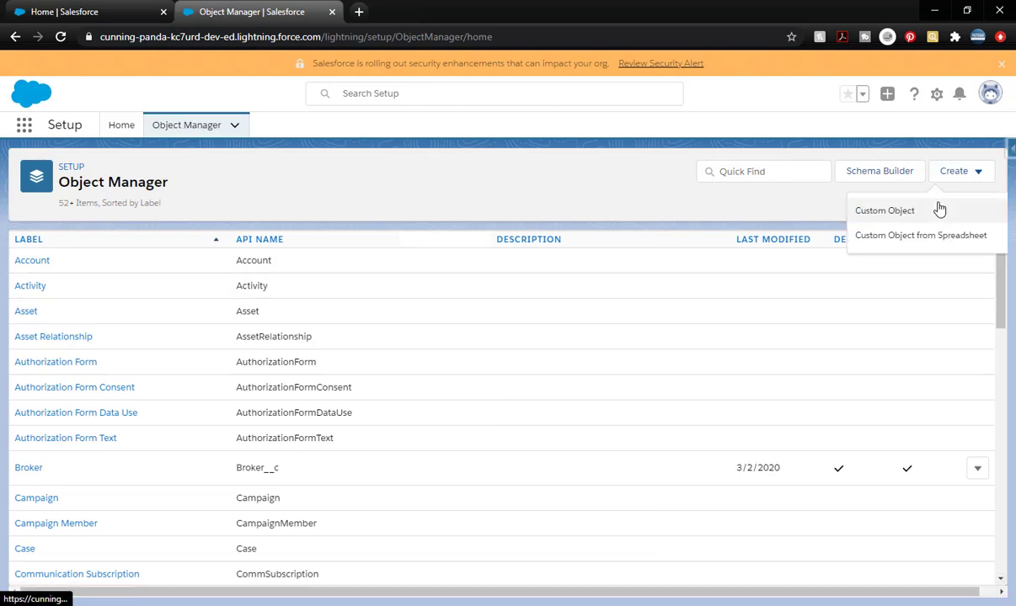
left_click(875, 210)
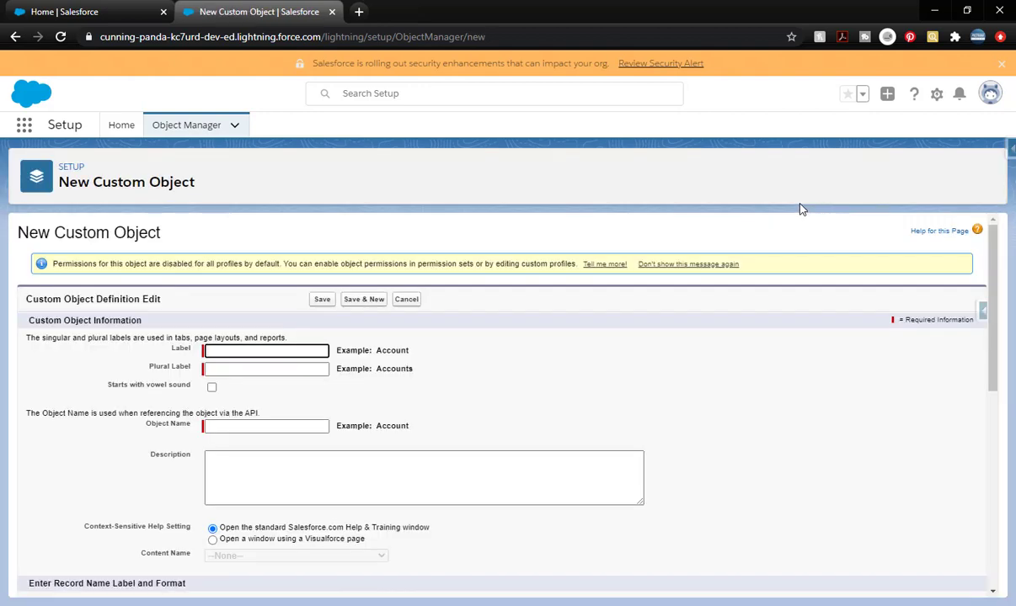
Label the object Suggestion and prefix its object name with SFX_ to get SFX_Suggestion
left_click(300, 349)
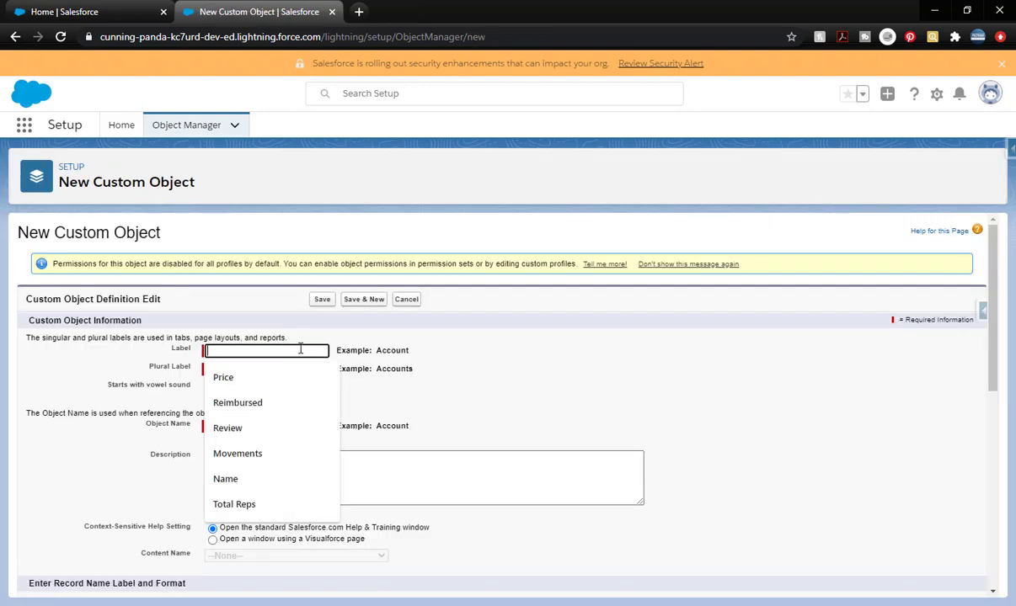
type("Suggestion")
left_click(440, 383)
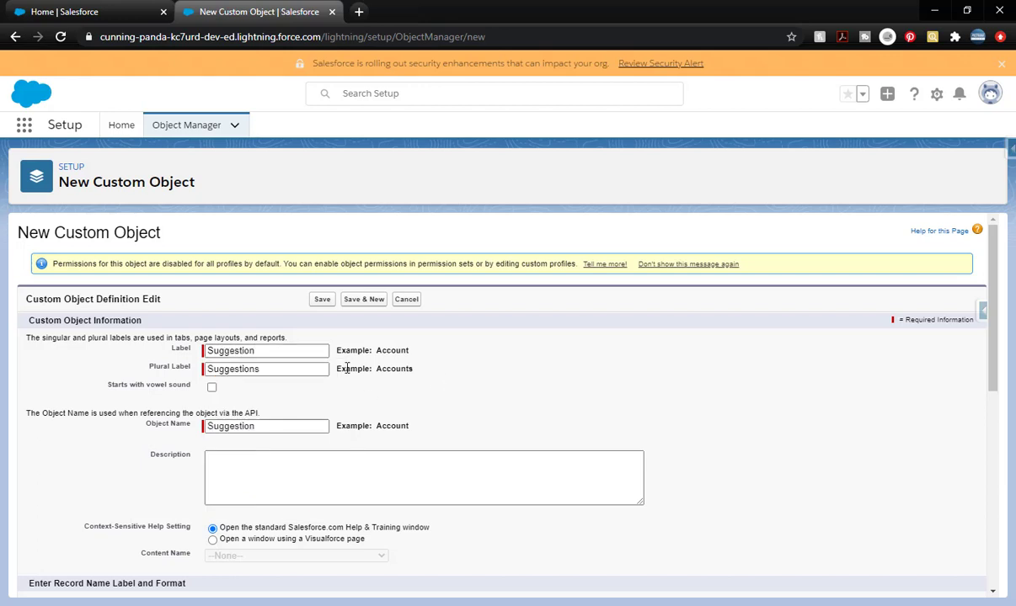
left_click(274, 425)
key("Home")
left_click(209, 427)
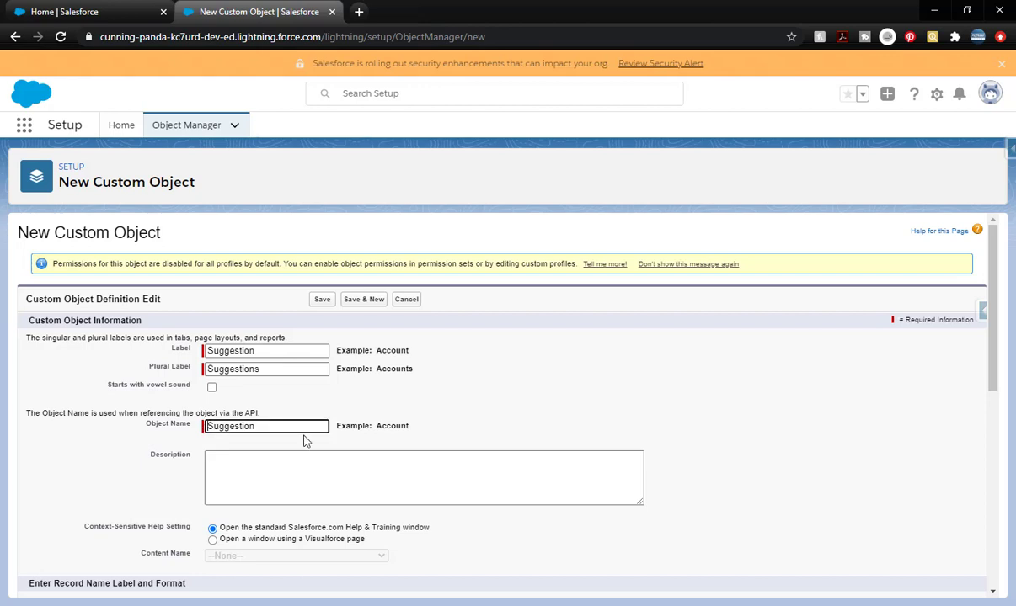
type("SFX_")
left_click_drag(224, 427, 208, 427)
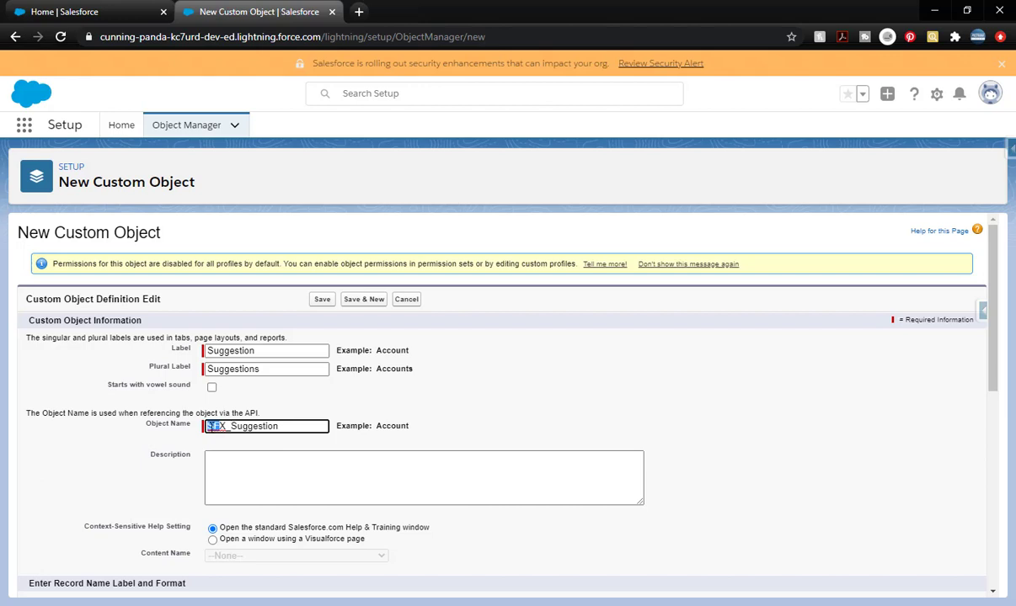
left_click(459, 416)
Enter the description 'Intake form for the Suggestion Box' and keep Text as the record name type
type("Intake form for the Suggestion Box")
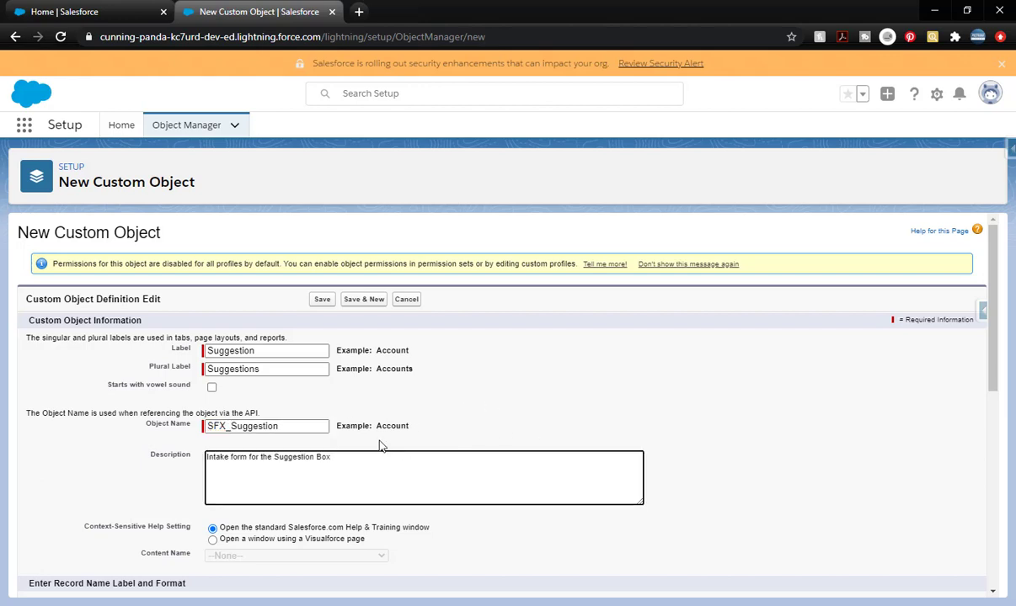
scroll(610, 433, "down", 3)
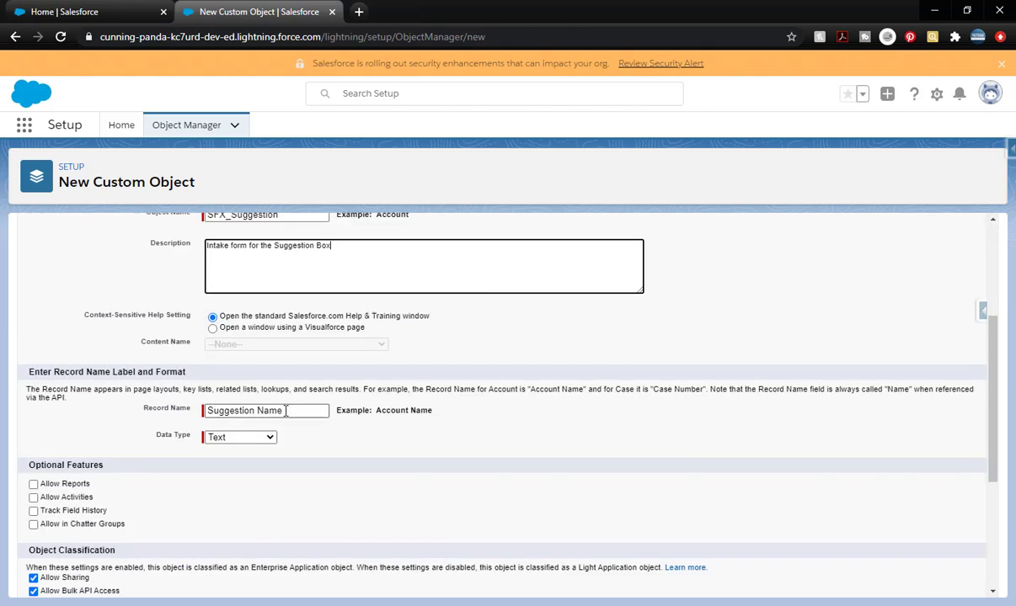
left_click(272, 442)
left_click(271, 441)
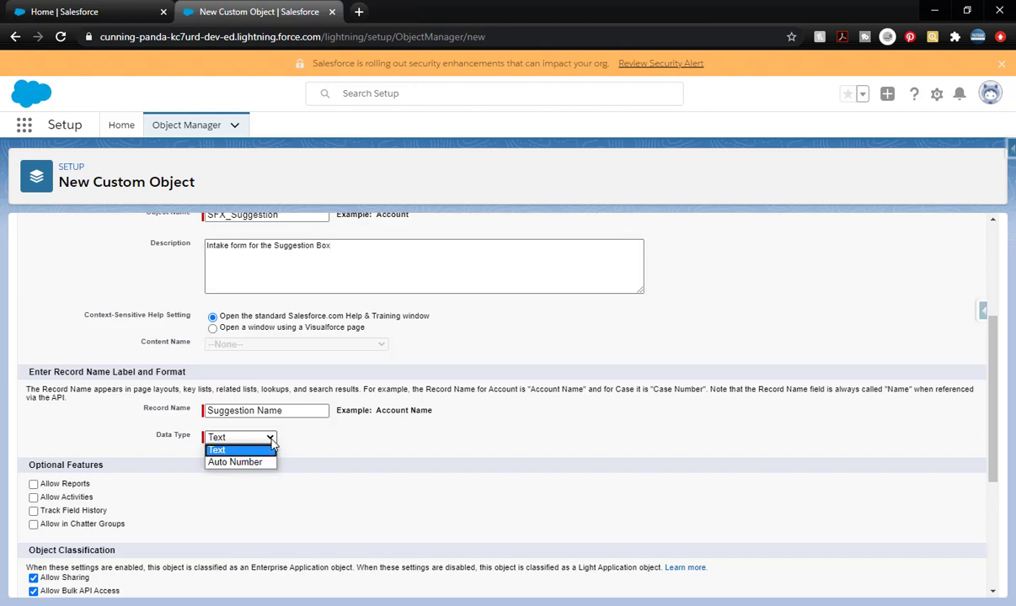
left_click(224, 438)
Enable Allow Reports, Allow Activities, Allow Search and Notes and Attachments, then save the object
scroll(556, 449, "down", 3)
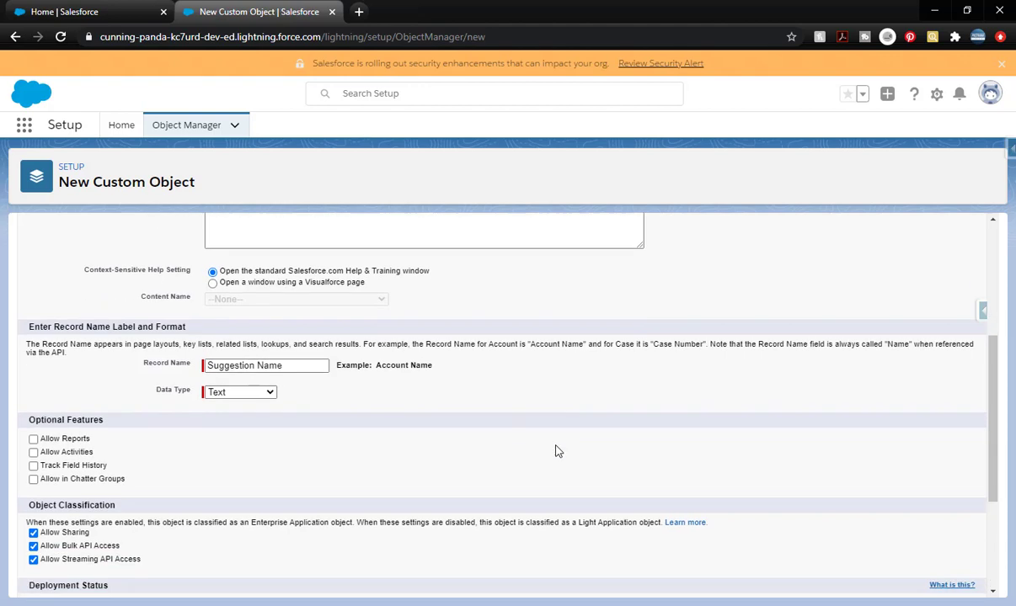
left_click(33, 343)
left_click(34, 356)
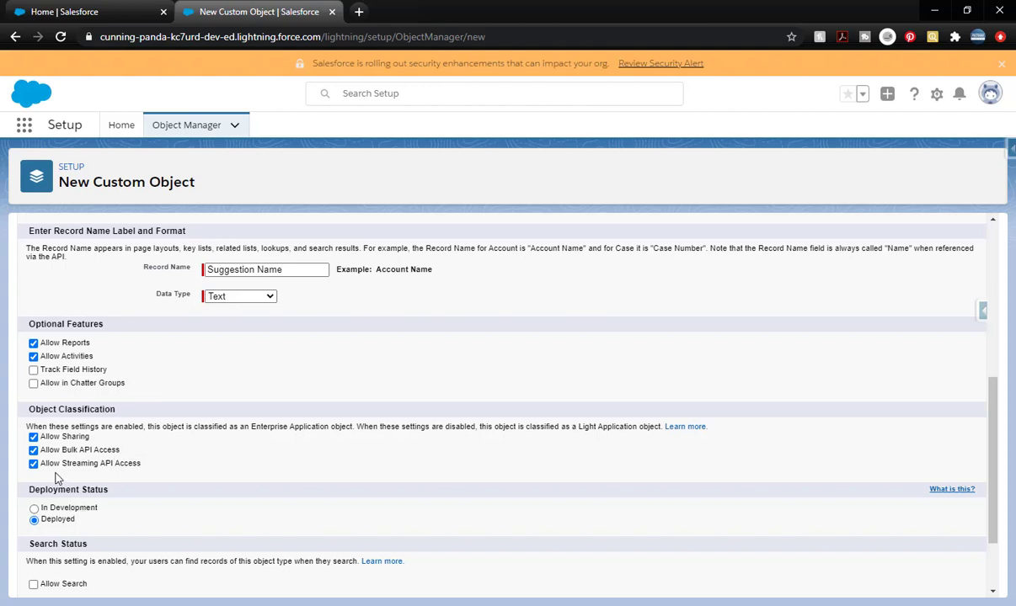
left_click(34, 584)
scroll(535, 463, "down", 1)
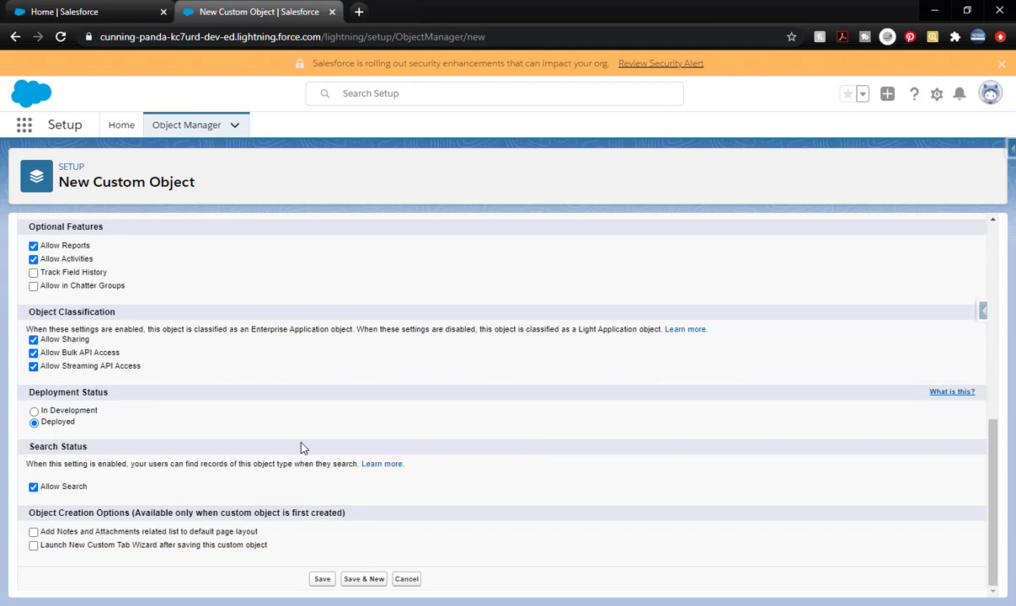
left_click(34, 532)
left_click(321, 579)
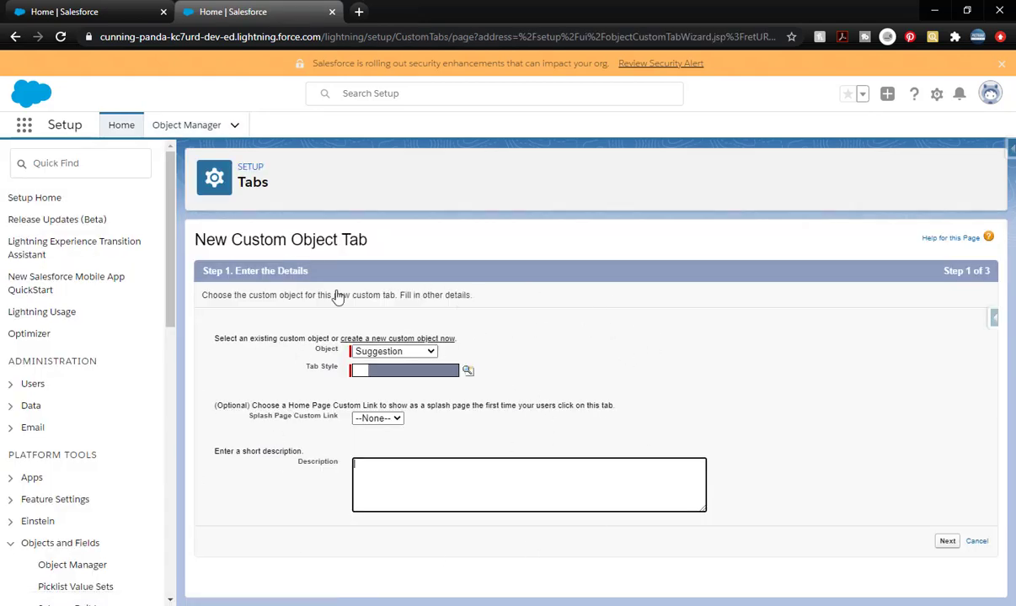
Start a new custom object tab from the Tabs setup page
left_click(102, 159)
type("tab")
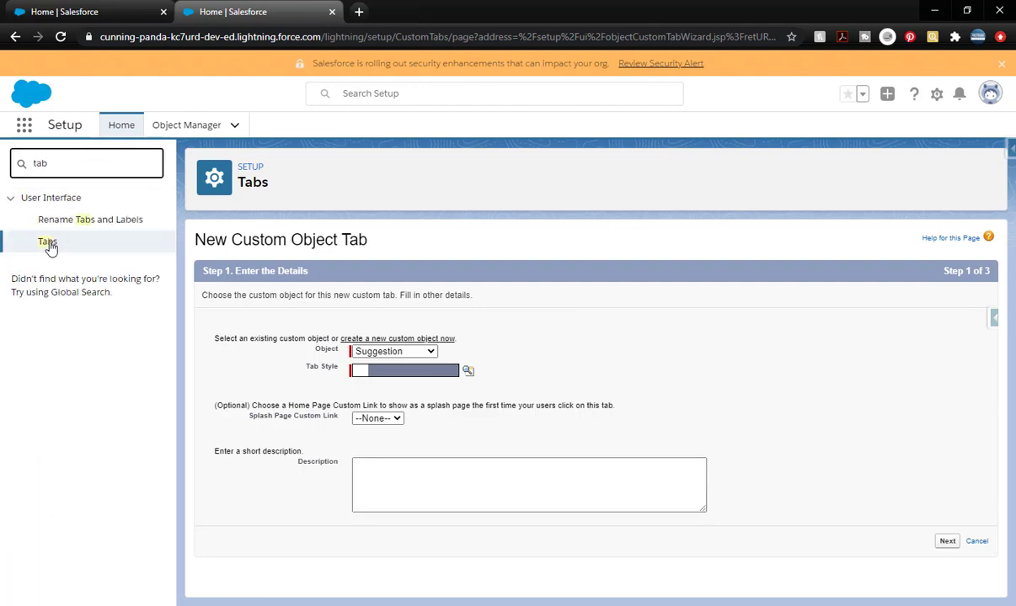
left_click(48, 243)
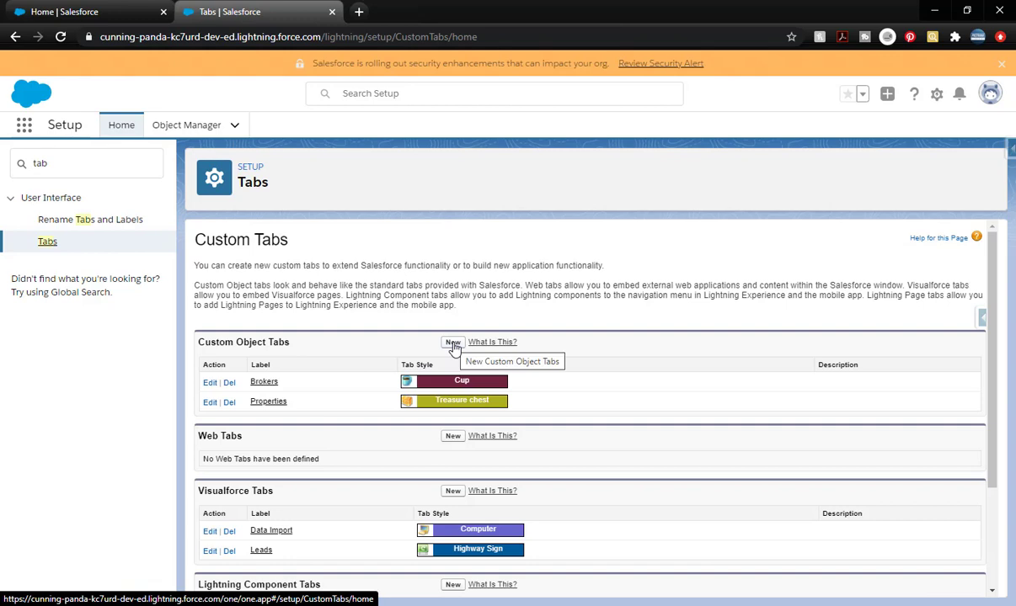
left_click(452, 342)
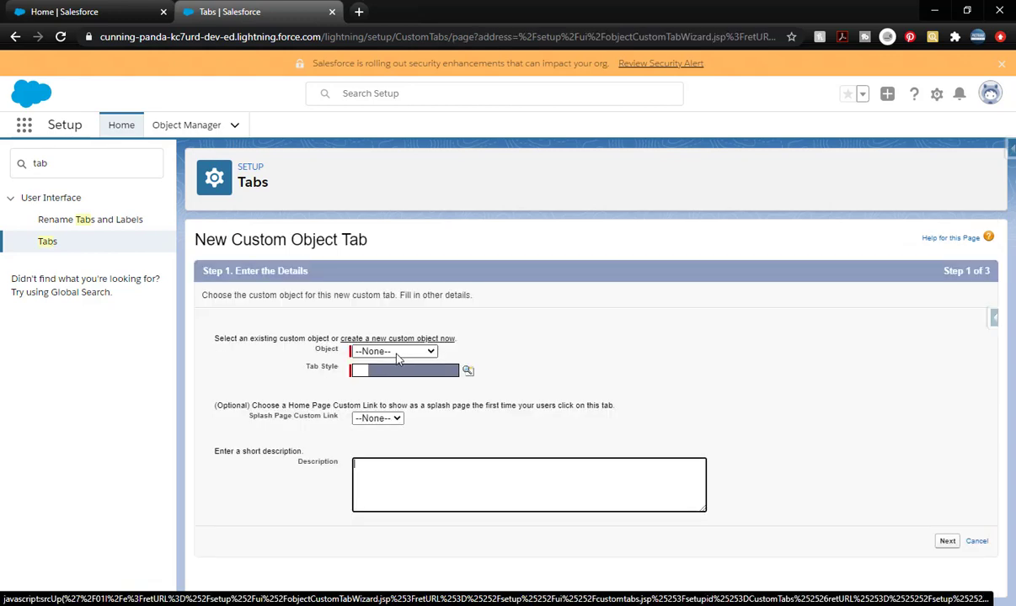
Make the tab for Suggestion with Castle style and description 'Suggestion Box Tab for intake of records'
left_click(399, 352)
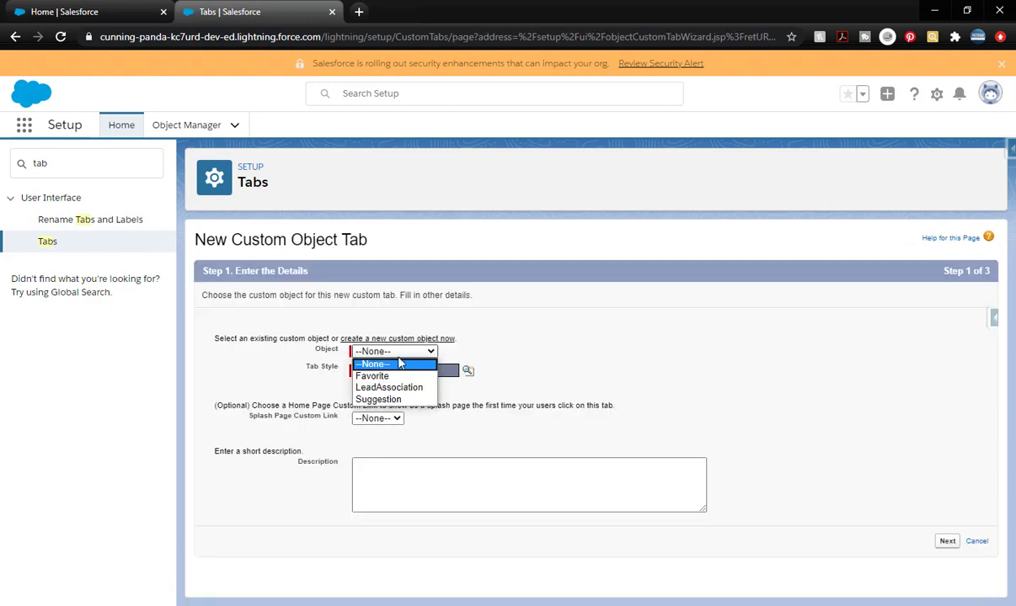
left_click(400, 400)
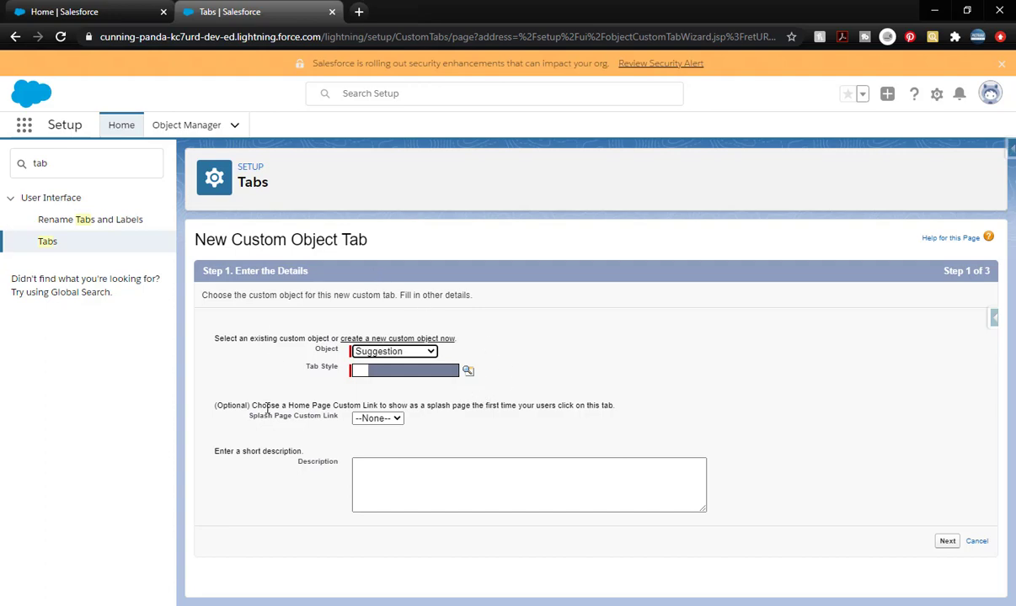
left_click(468, 371)
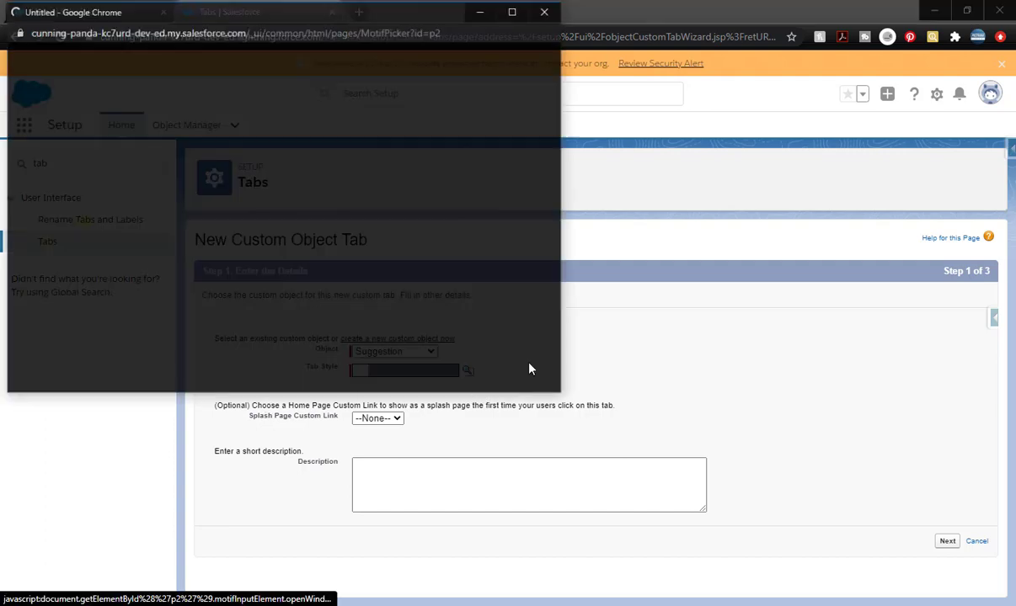
left_click(328, 168)
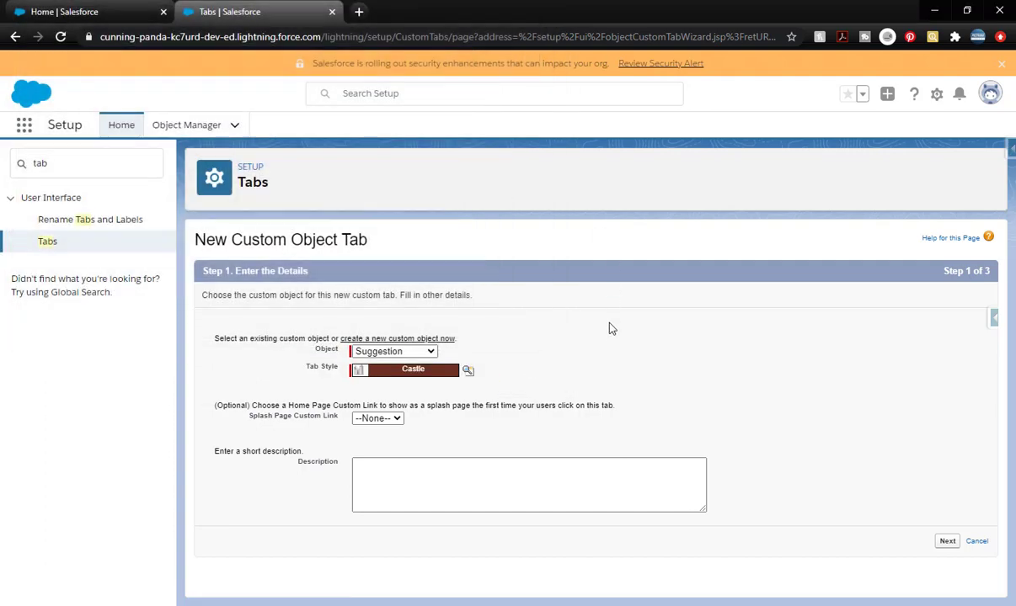
left_click(621, 484)
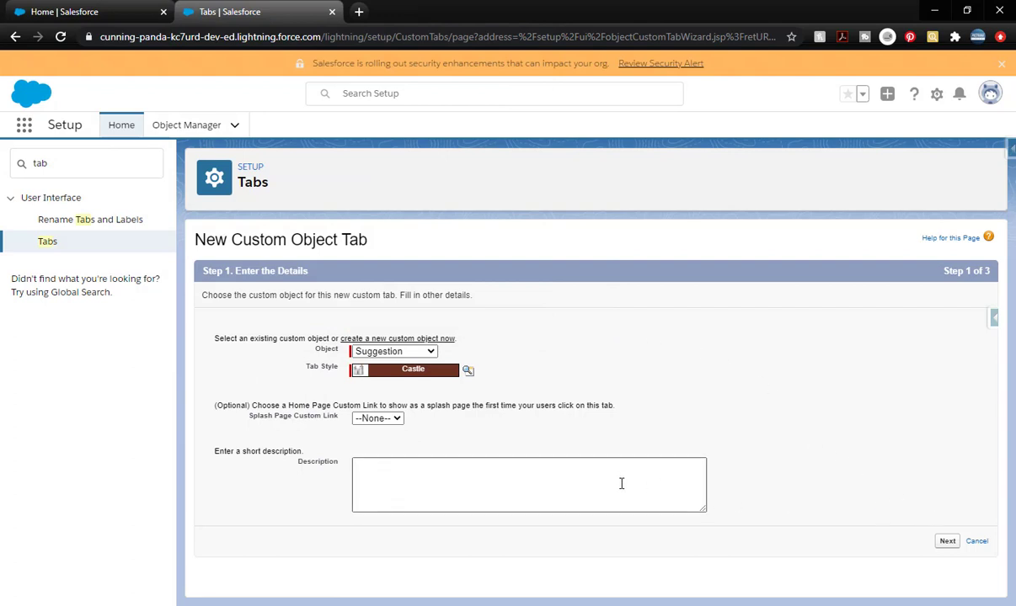
type("Suggestion Box Tab for intake of records")
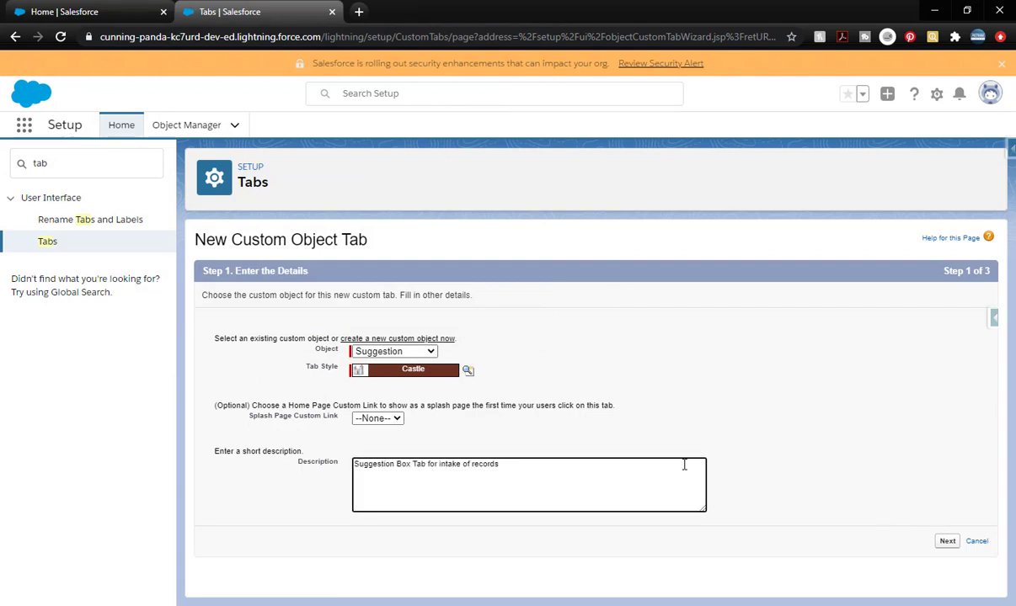
left_click(946, 542)
Hide the tab for all profiles, exclude it from every custom app, and save it
left_click(674, 340)
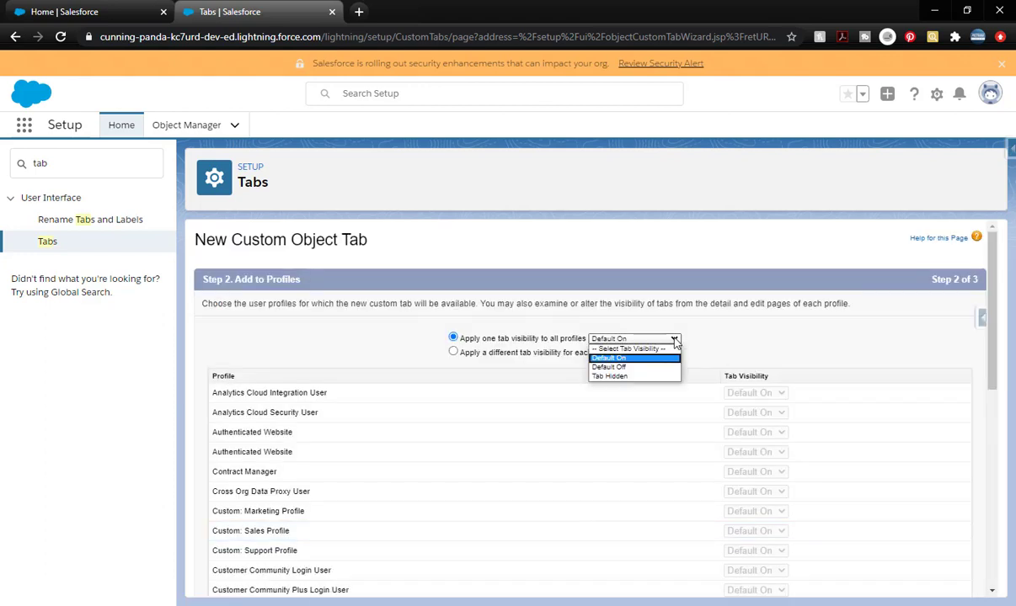
left_click(640, 376)
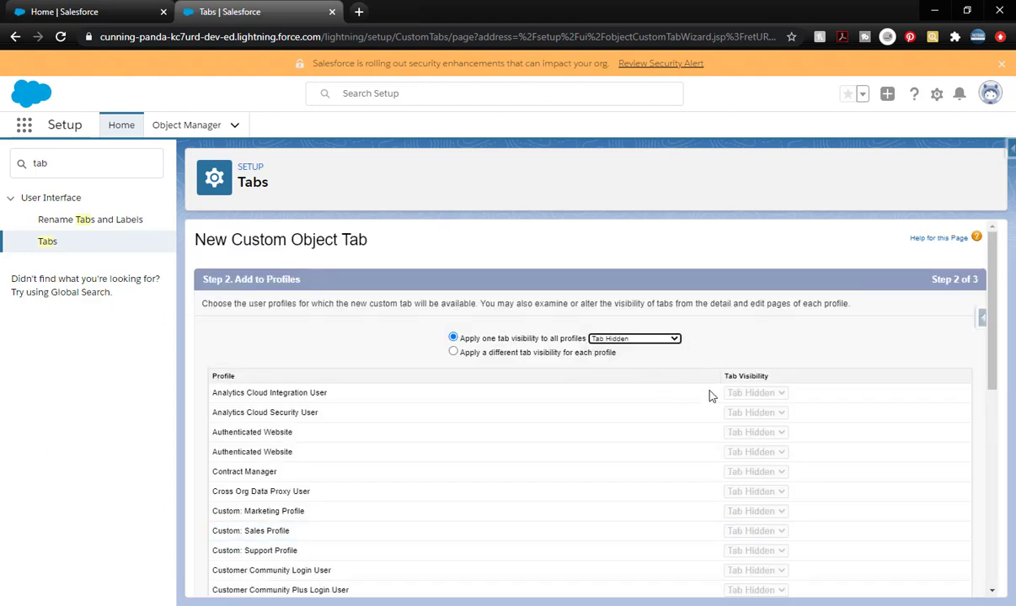
scroll(744, 493, "down", 5)
scroll(744, 495, "down", 1)
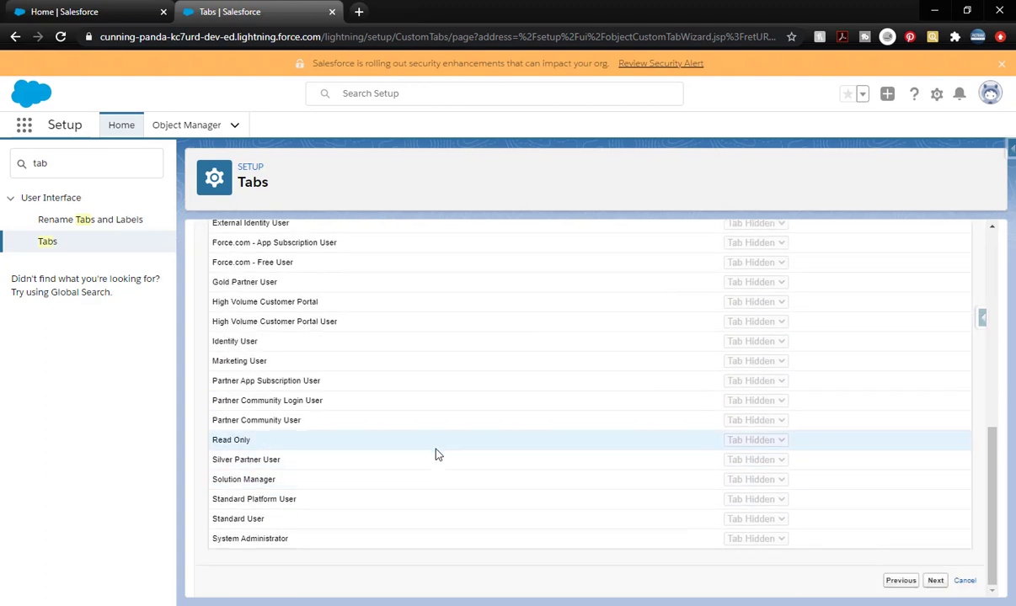
left_click(935, 581)
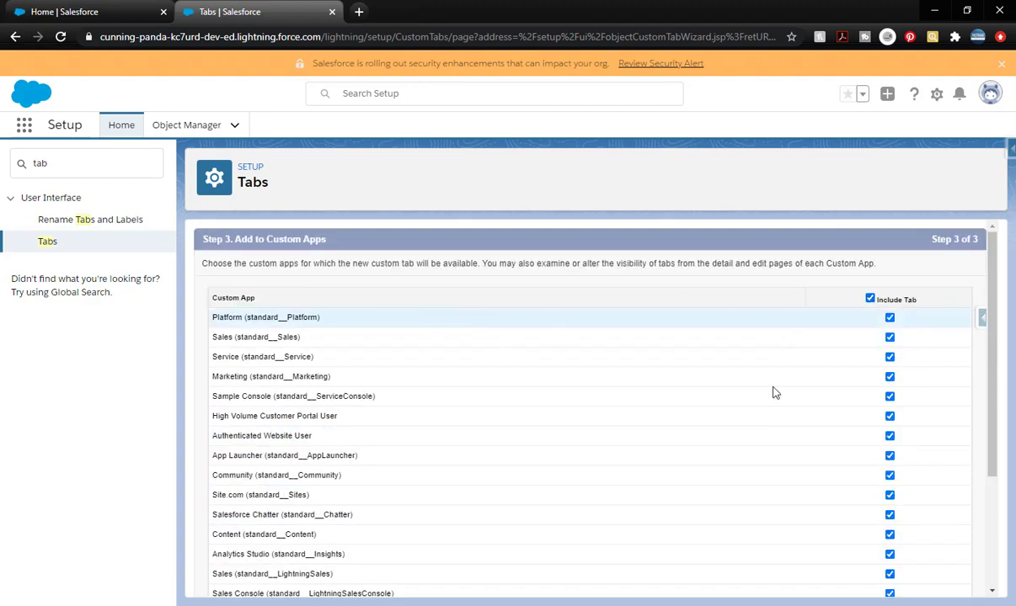
left_click(870, 298)
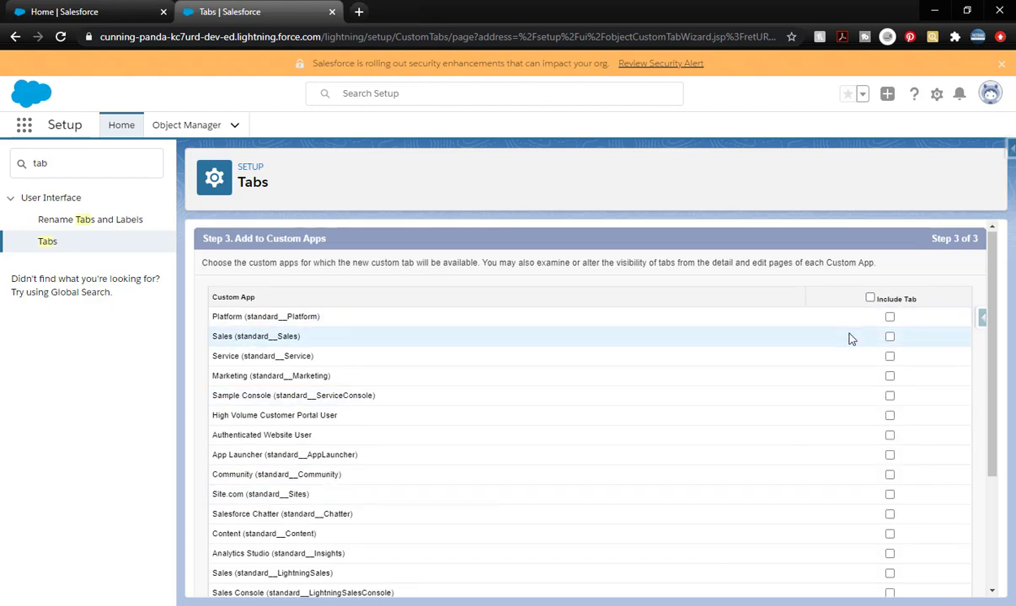
scroll(849, 337, "down", 3)
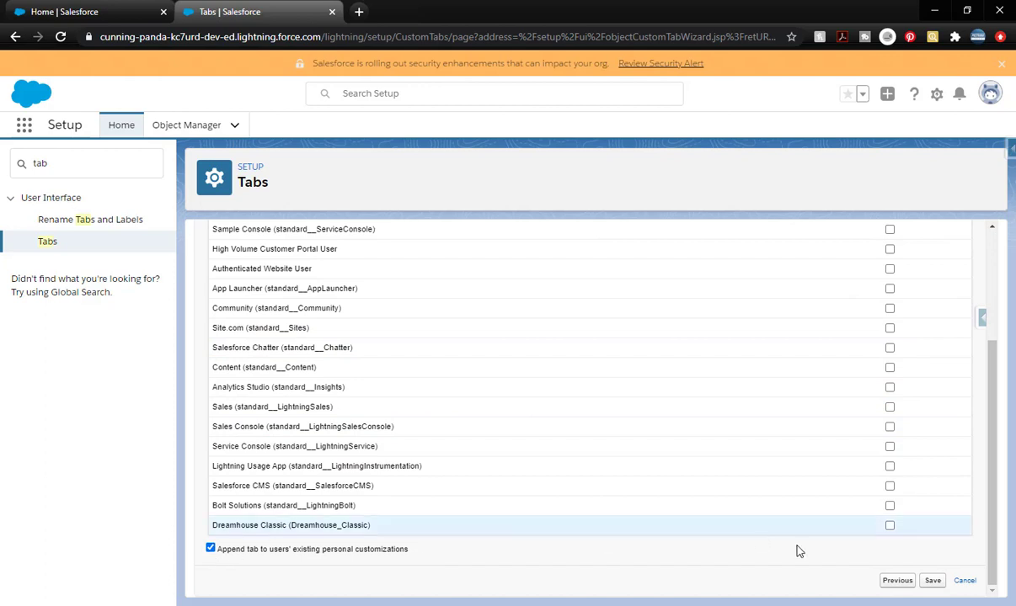
left_click(932, 582)
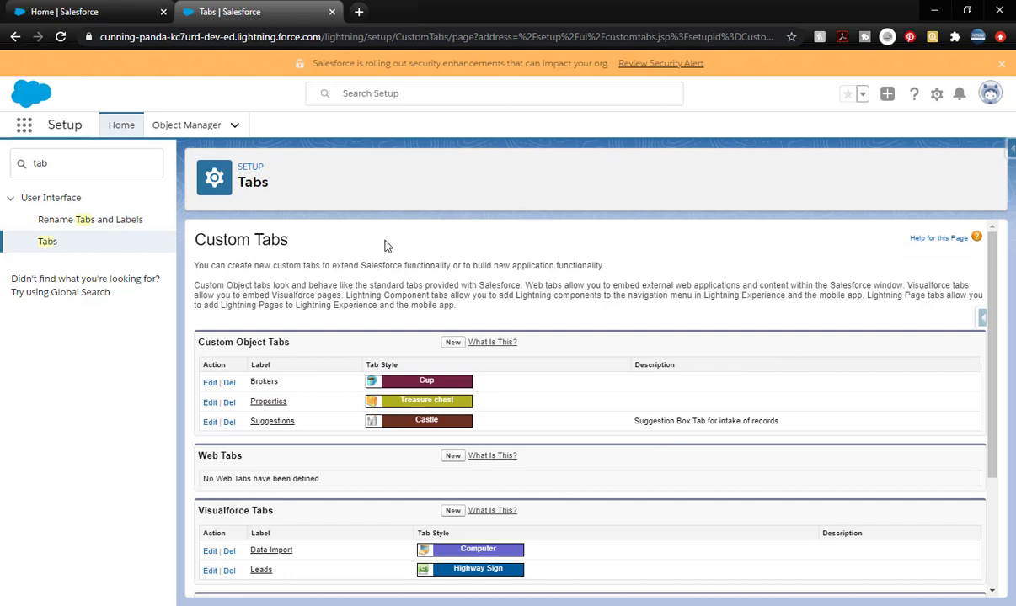
Open App Manager through Quick Find 'app' and begin a new Lightning app
double_click(100, 163)
type("app")
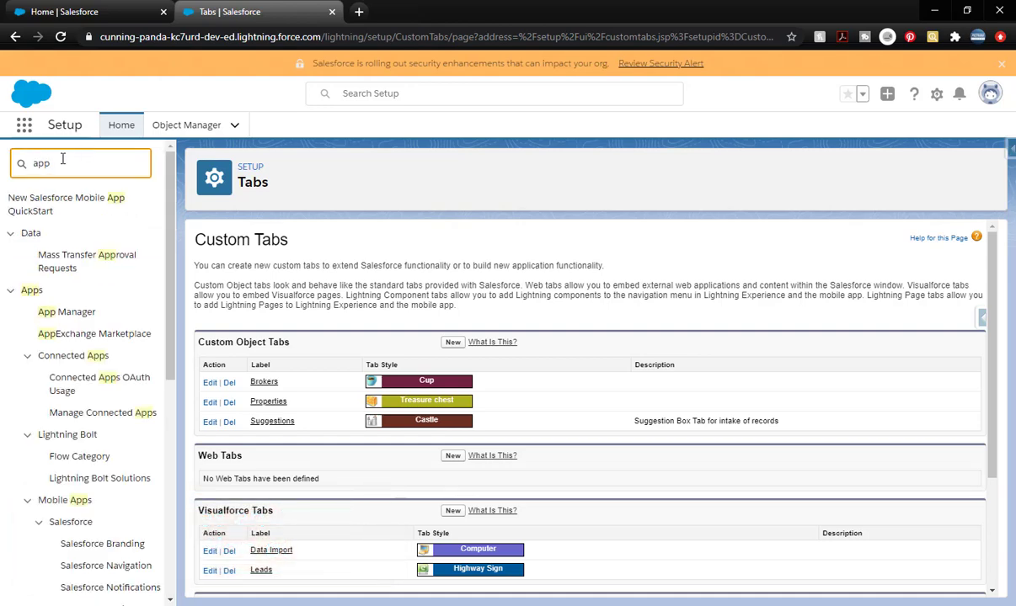
left_click(83, 315)
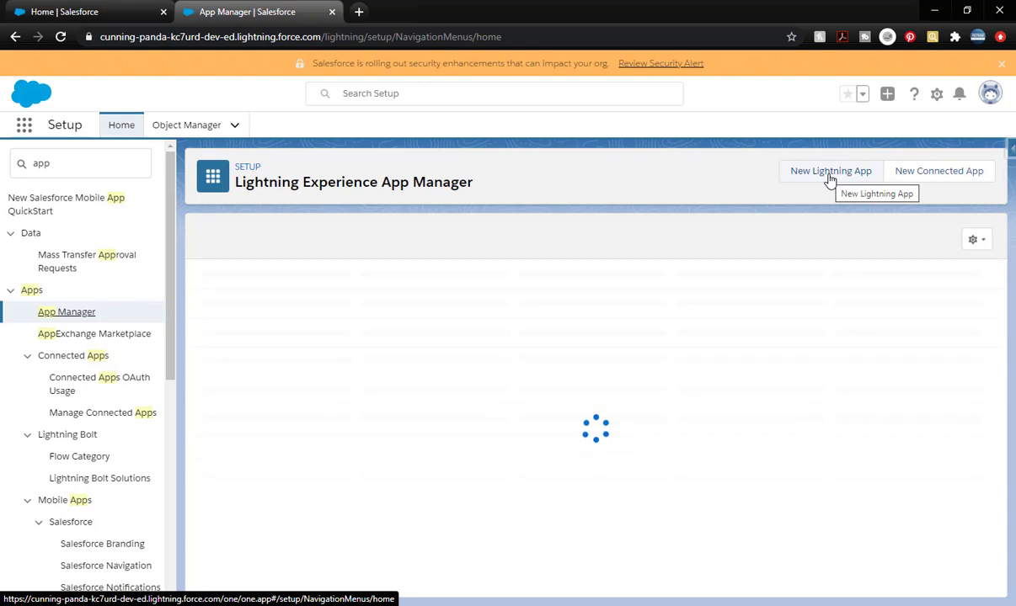
left_click(831, 173)
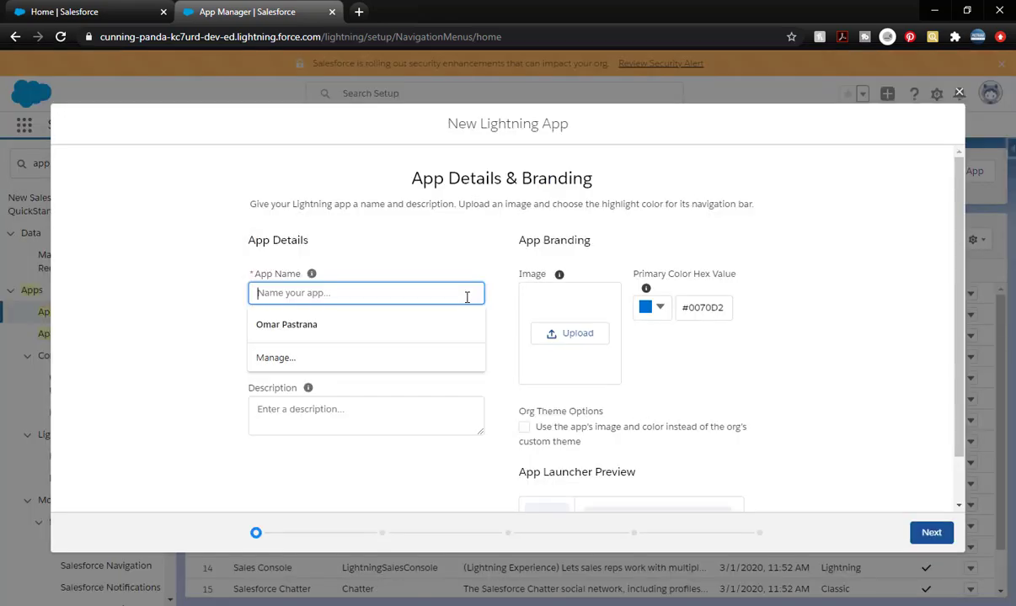
Name the app Suggestion Box (SFX_Suggestion_Box), describe it 'Home for the Suggestion Box', and reach Utility Items
type("Suggestion Box")
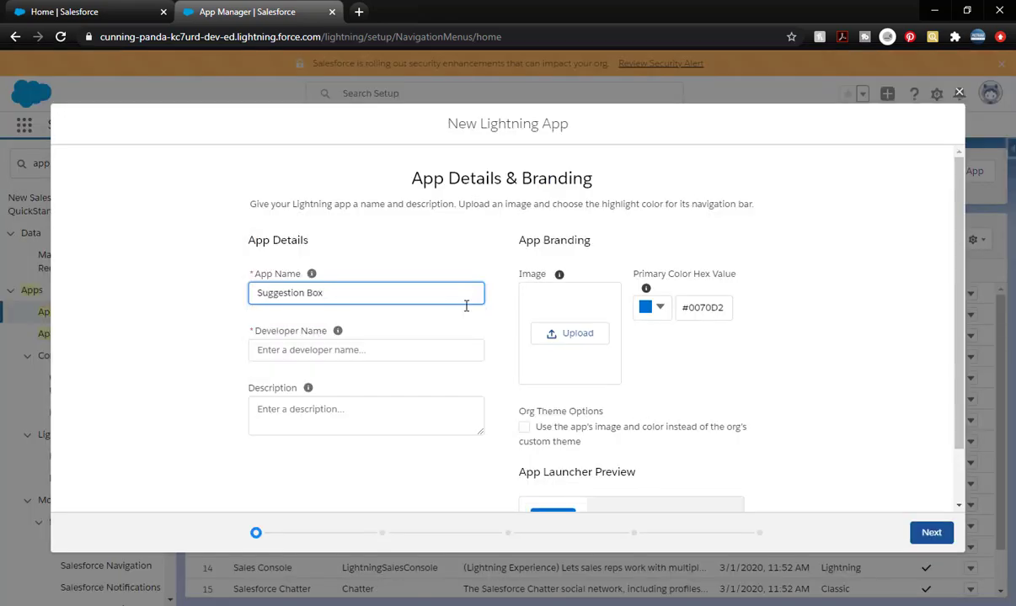
left_click(447, 347)
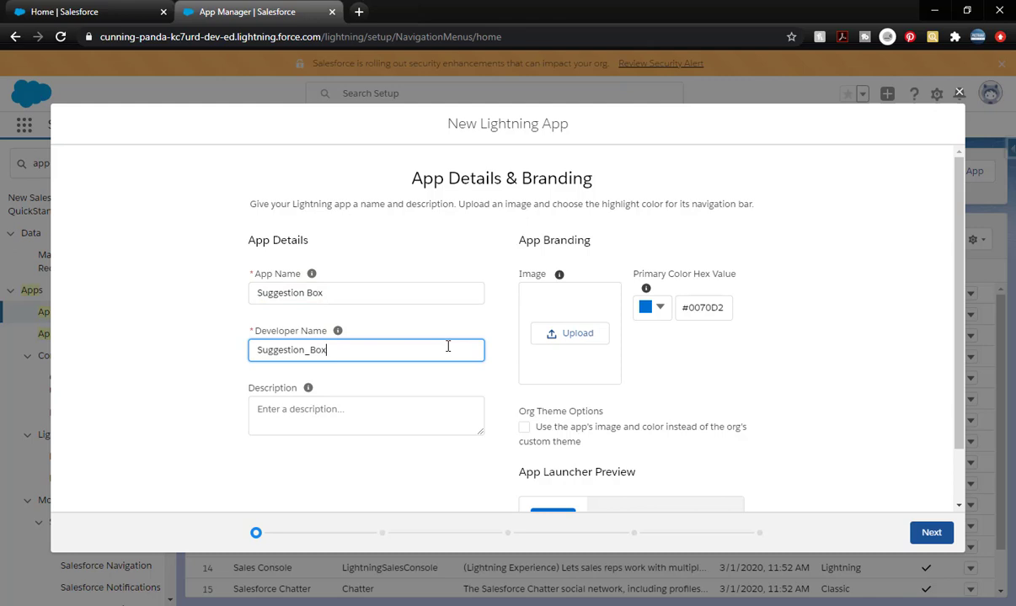
left_click(261, 350)
type("SFX_")
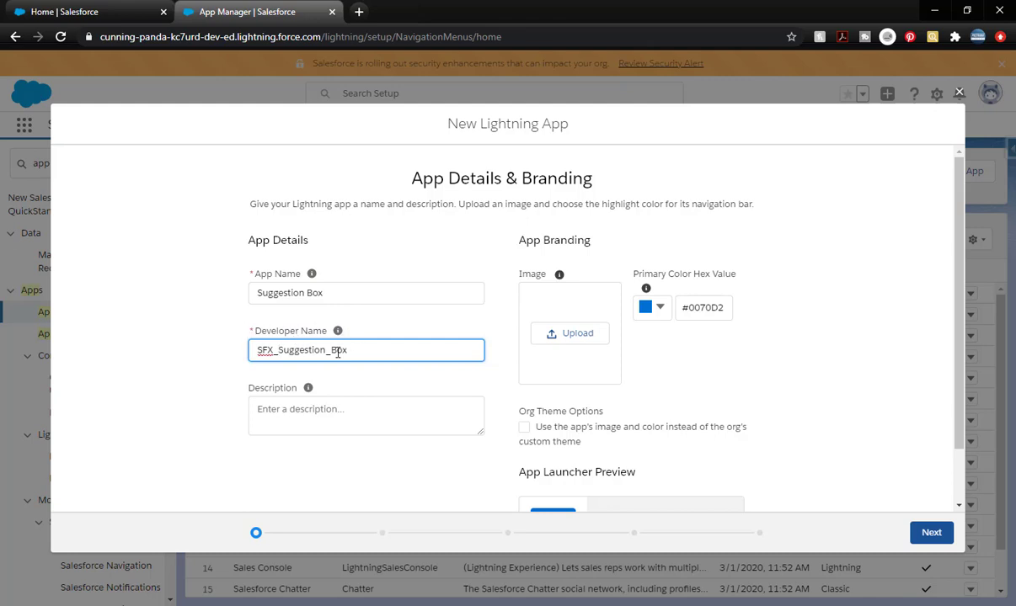
left_click_drag(253, 292, 333, 293)
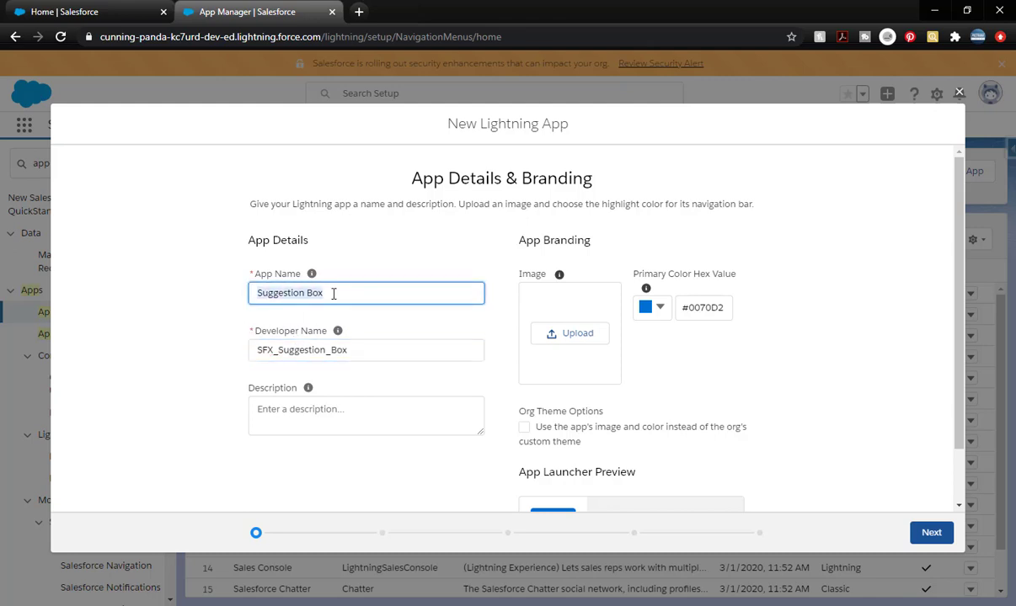
left_click(225, 290)
left_click(362, 415)
type("Home for the Suggestion Box")
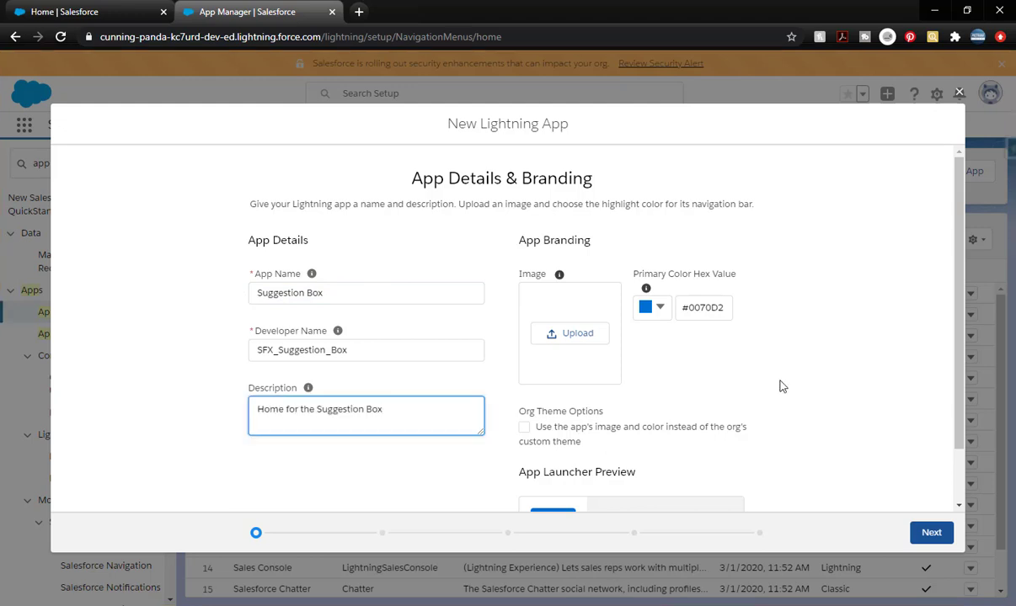
scroll(783, 383, "down", 2)
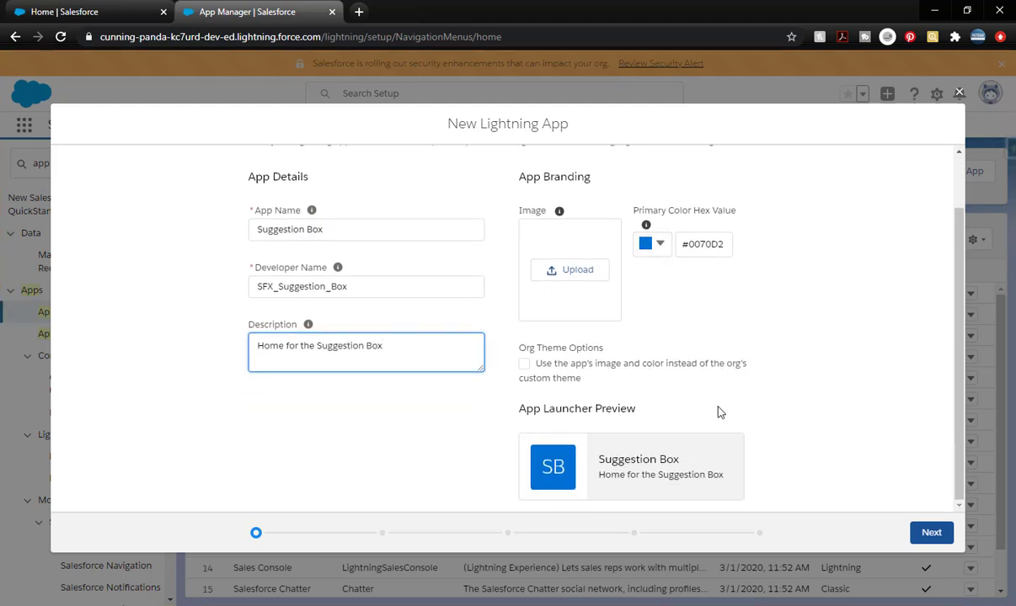
left_click(939, 540)
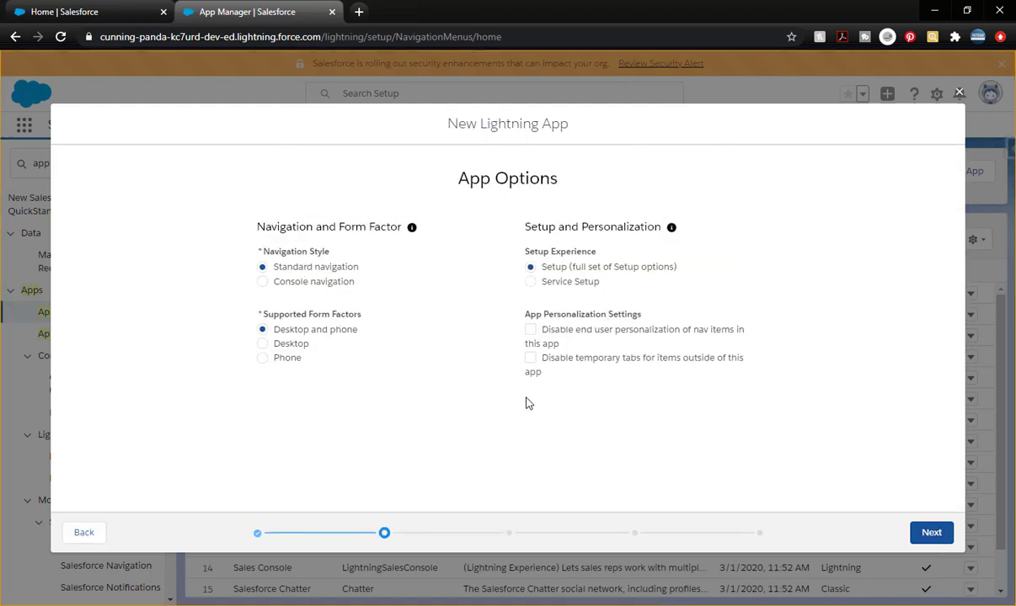
left_click(931, 533)
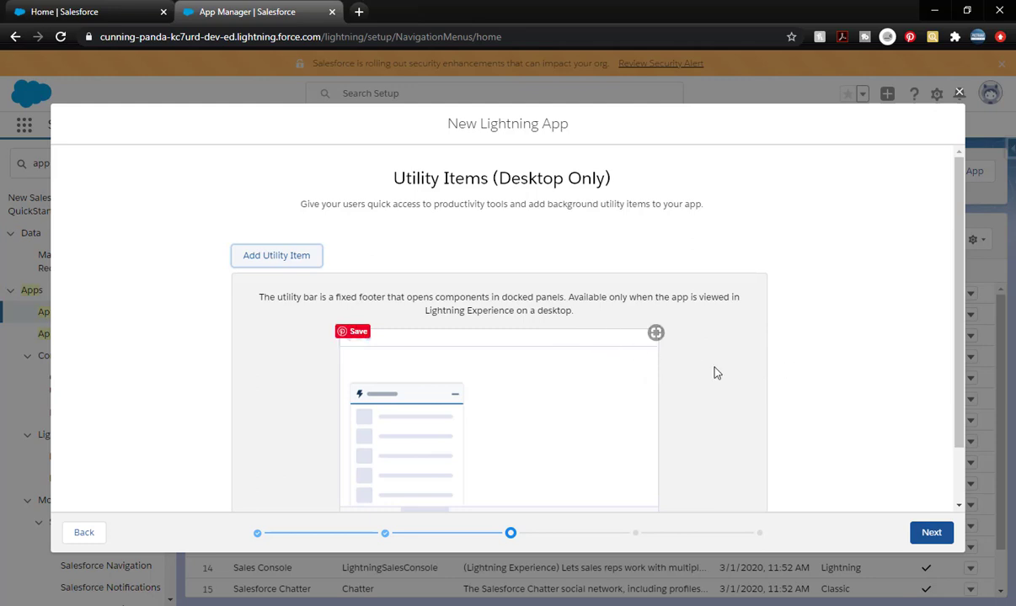
Add Suggestions to the app's selected navigation items
left_click(933, 533)
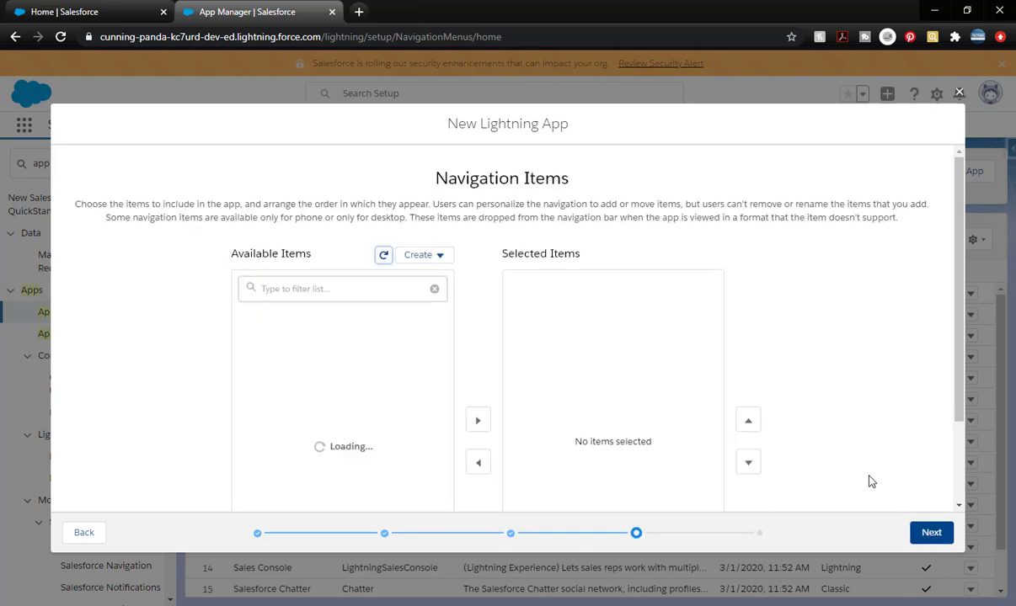
scroll(834, 337, "down", 1)
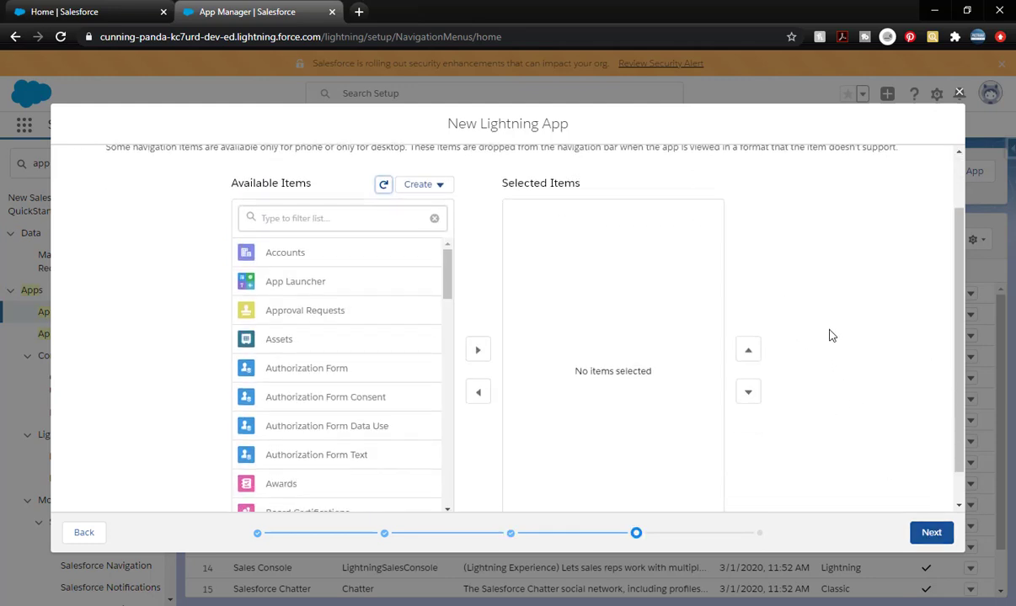
scroll(396, 415, "down", 5)
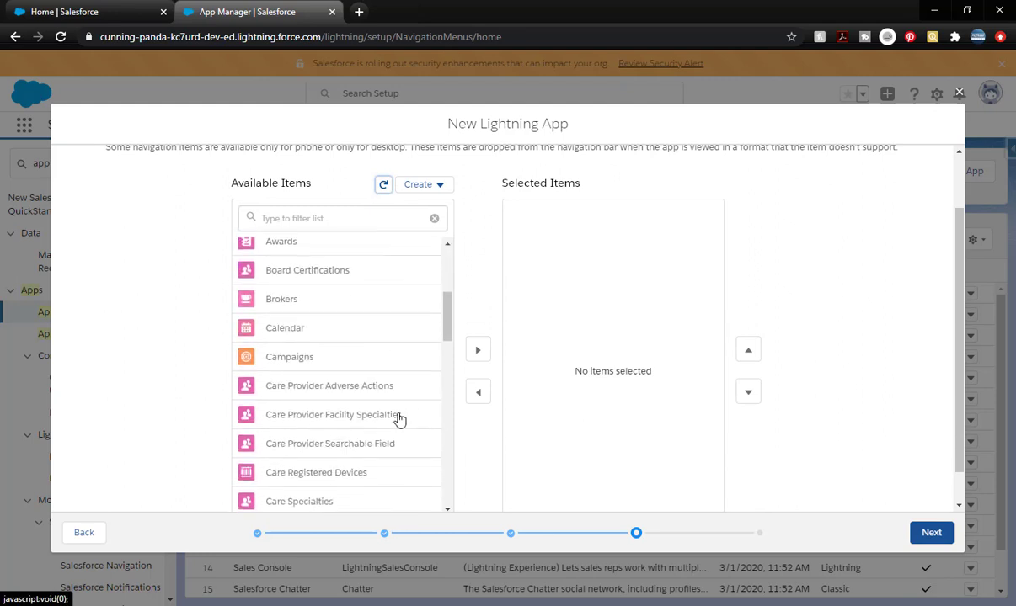
scroll(397, 416, "up", 4)
scroll(399, 416, "up", 1)
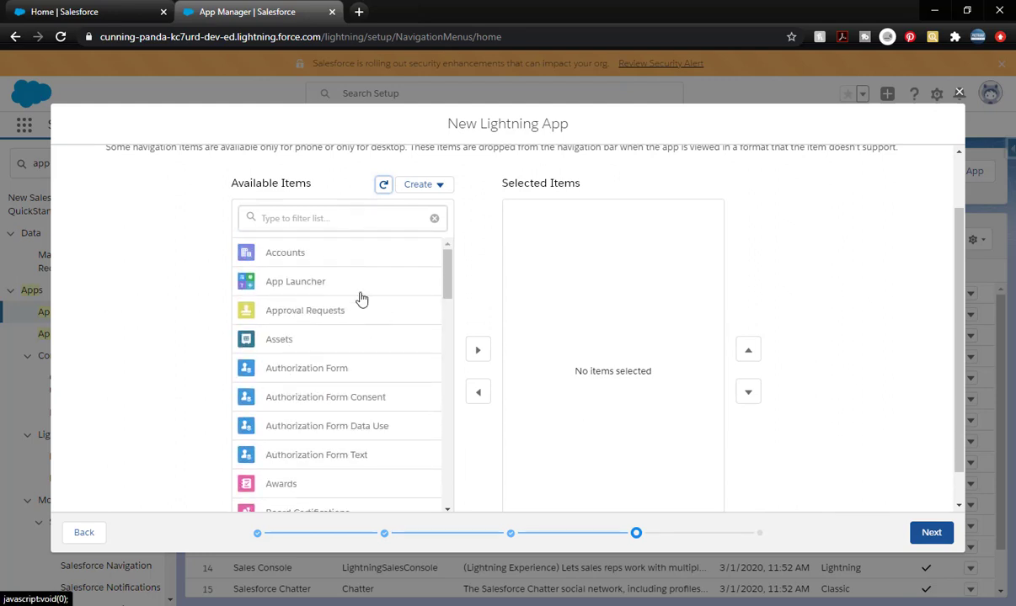
left_click(366, 217)
type("Suggestion")
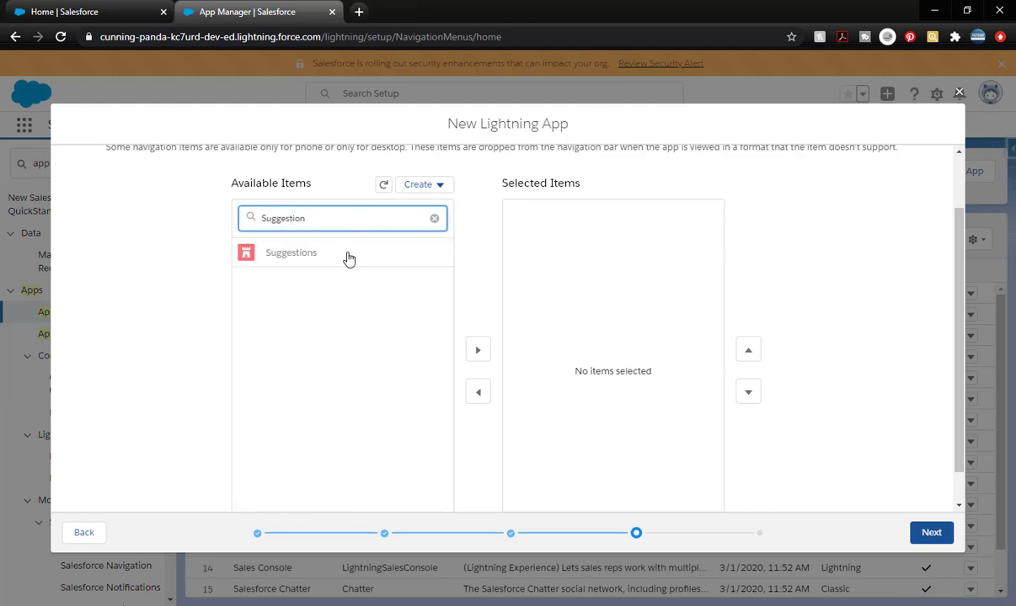
left_click(350, 255)
left_click(476, 348)
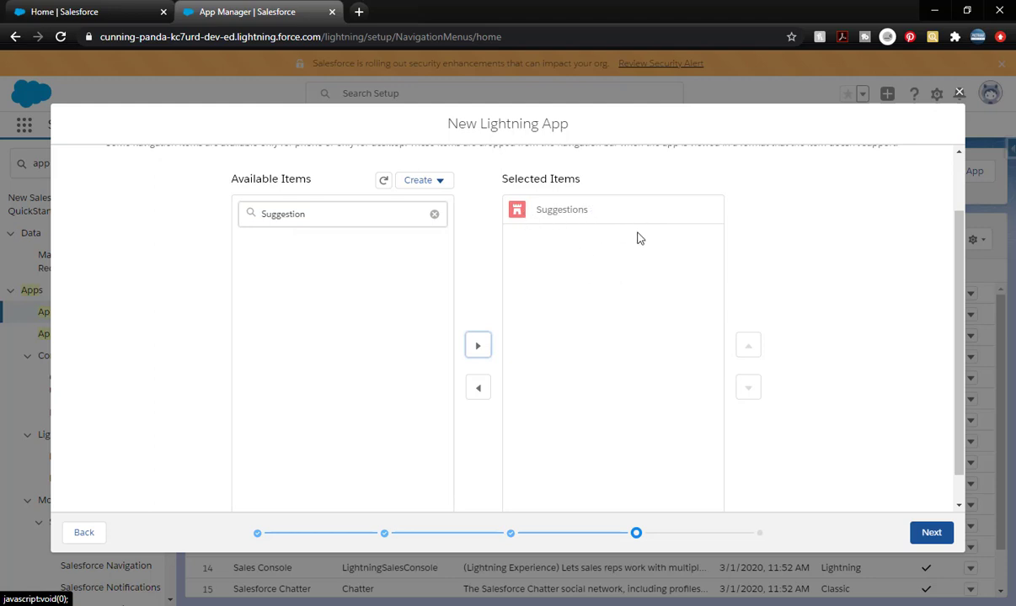
Add Reports and Dashboards to the navigation items and move on to User Profiles
left_click(432, 214)
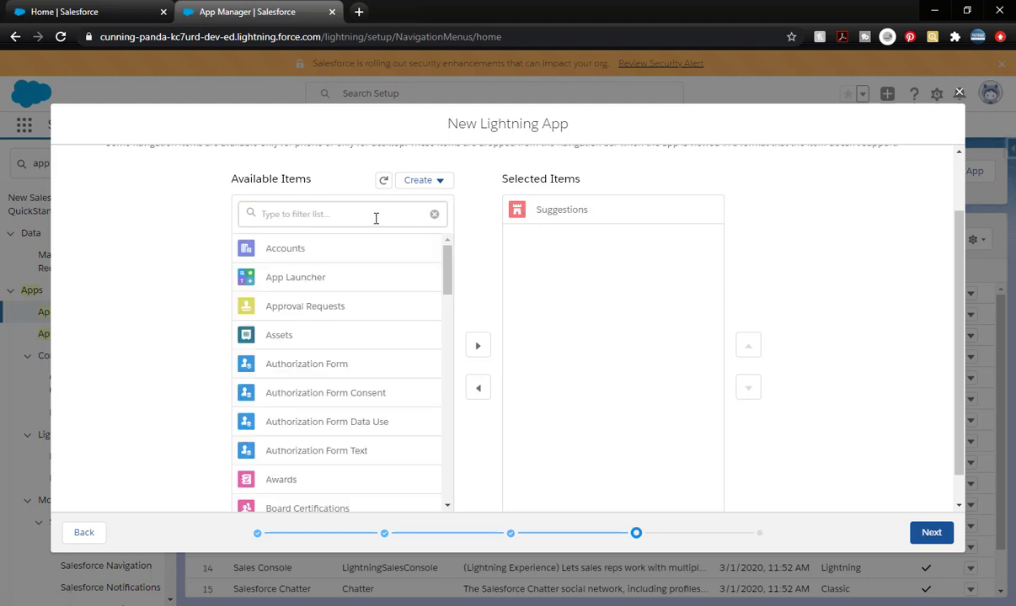
left_click(395, 218)
type("Reports")
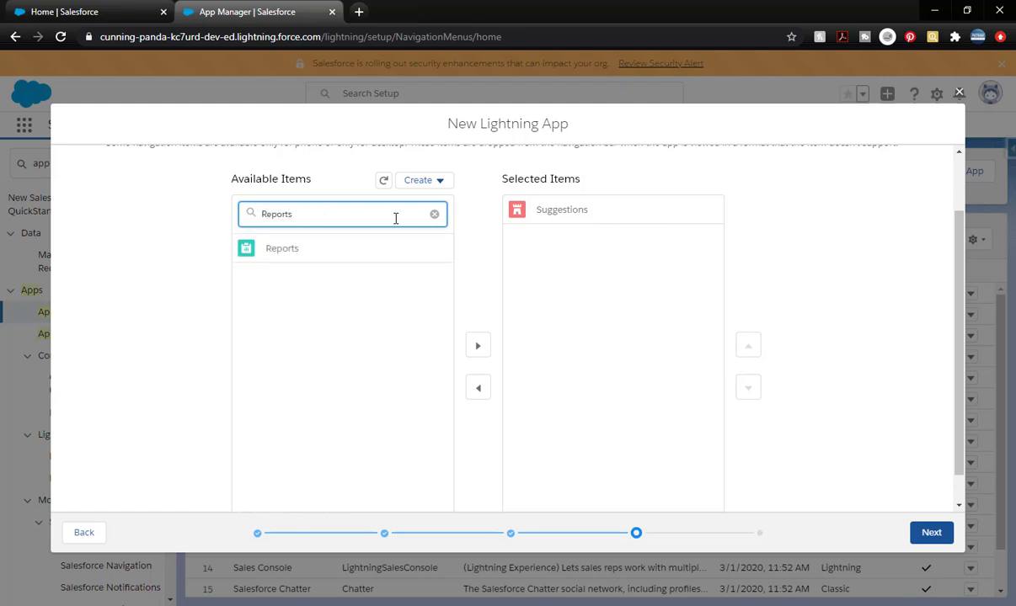
left_click(340, 256)
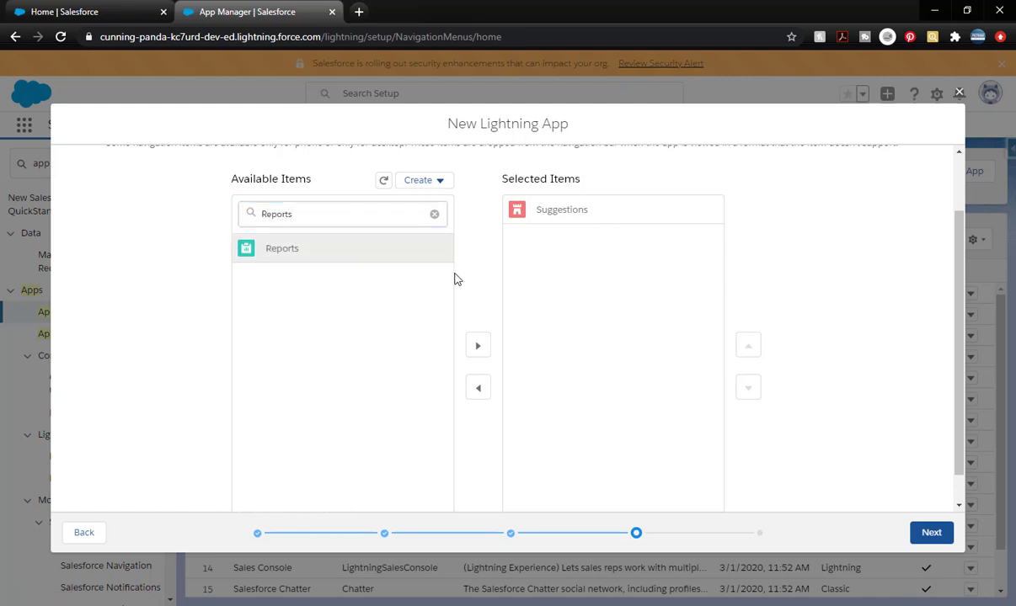
left_click(478, 345)
double_click(407, 217)
type("Dashboard")
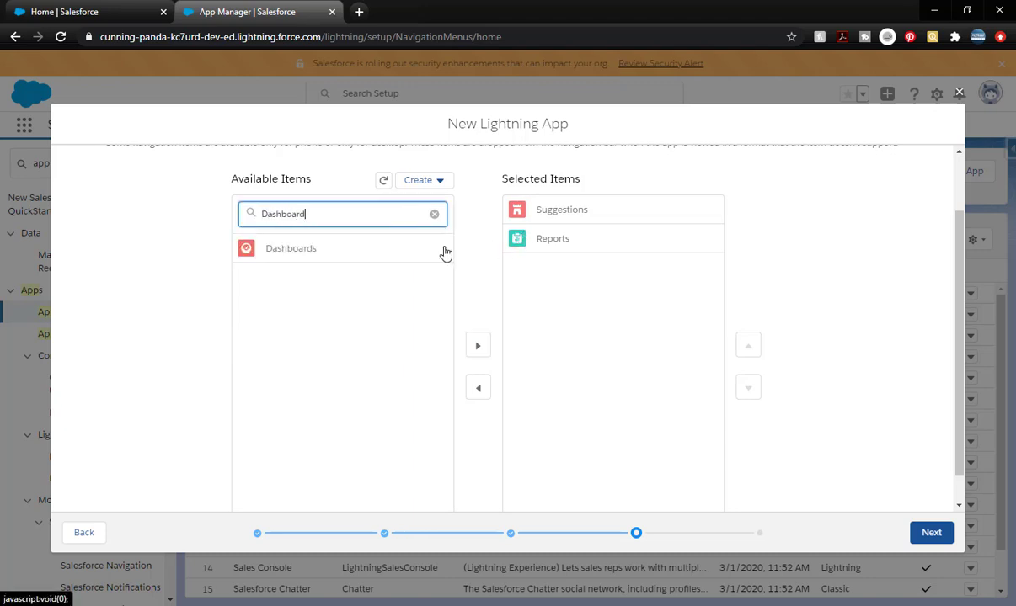
left_click(401, 246)
left_click(479, 346)
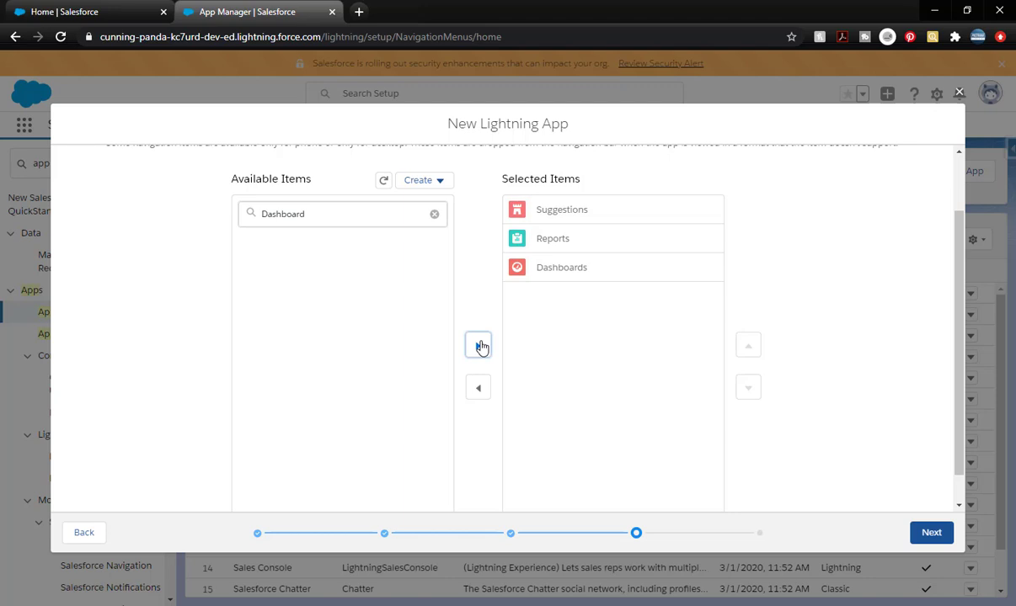
left_click(932, 533)
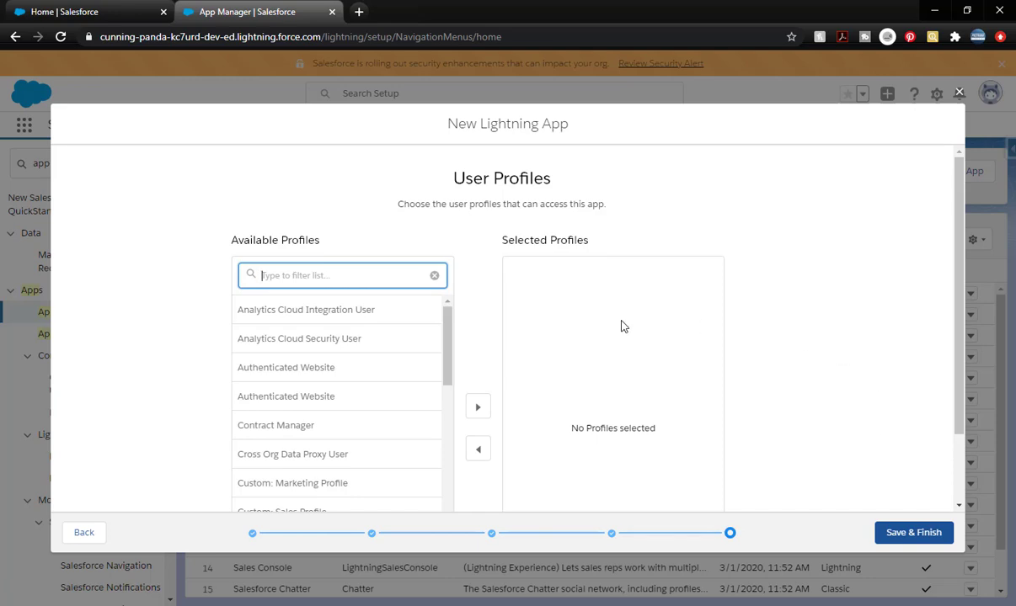
Save and finish the Suggestion Box app with no user profiles assigned
scroll(619, 324, "down", 1)
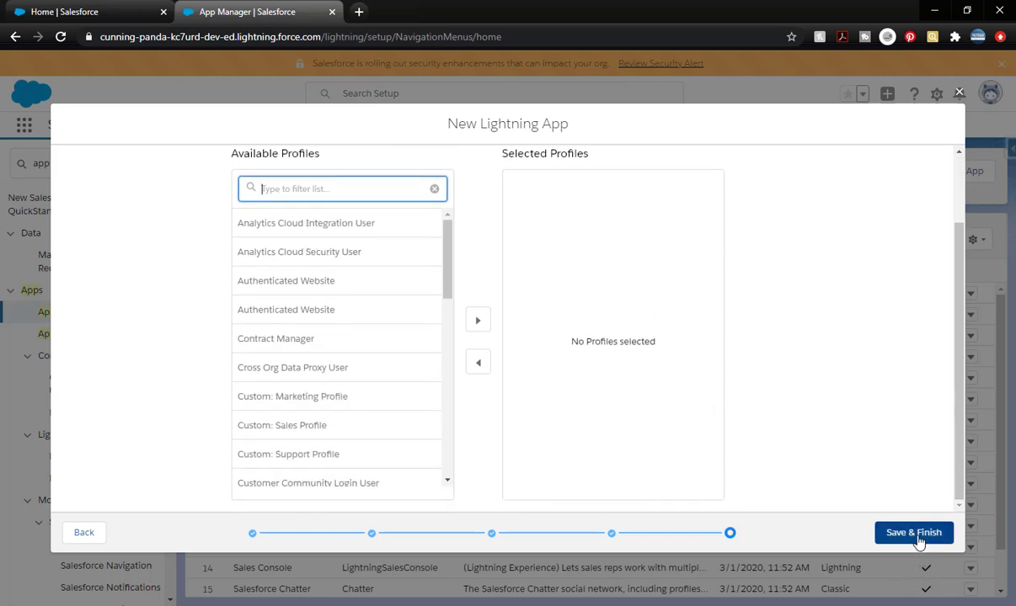
left_click(916, 536)
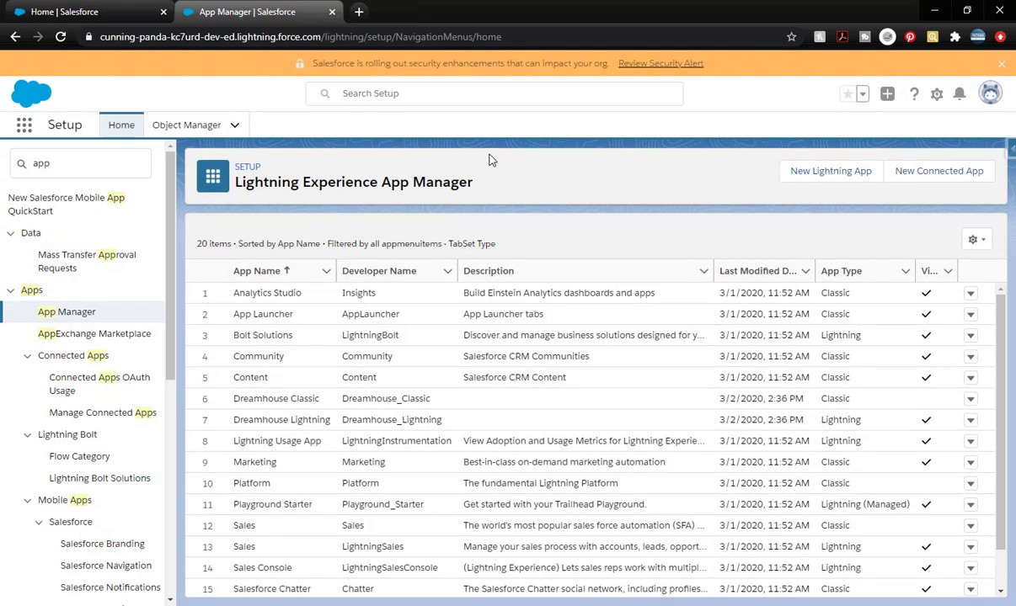
Search the App Launcher for 'Sugge', then dismiss it back to the App Manager list
left_click(25, 127)
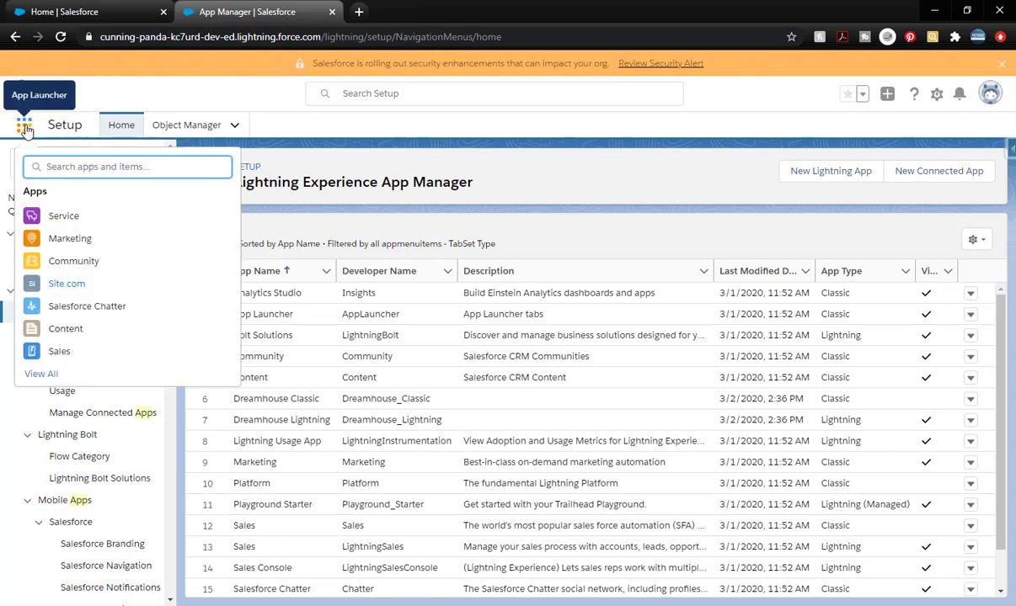
type("Suggest")
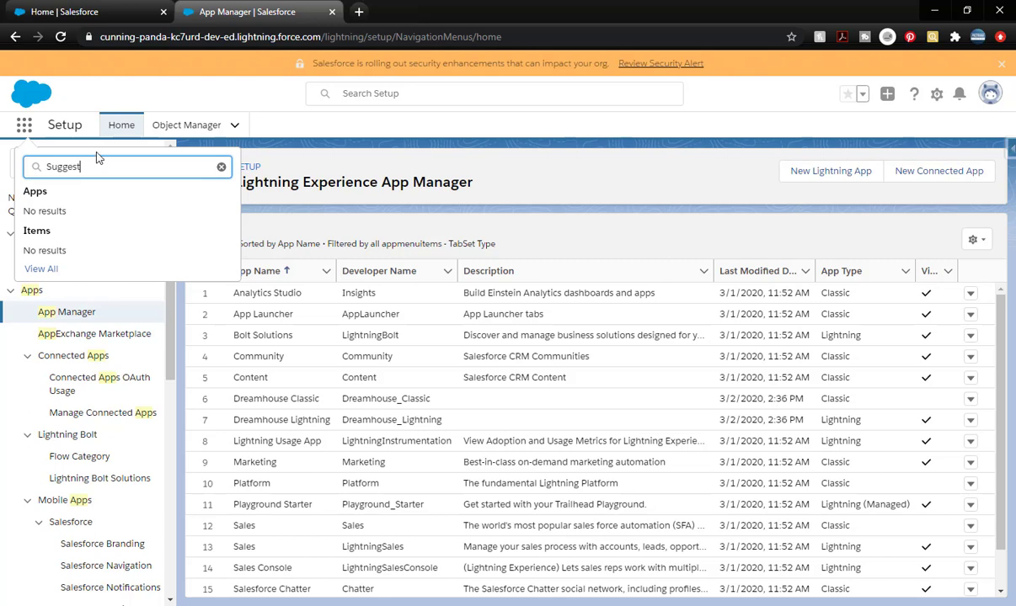
key("Escape")
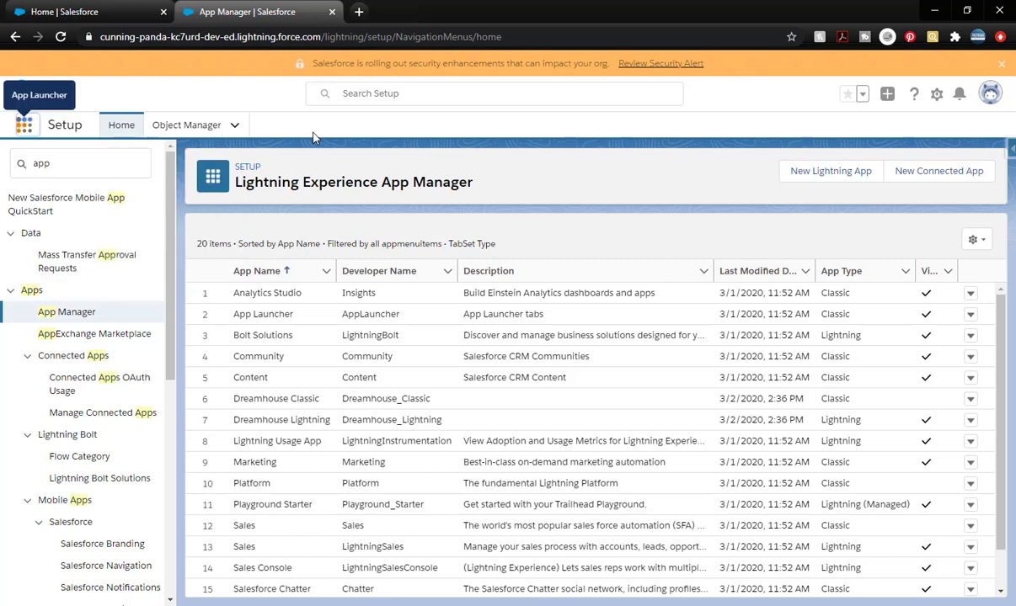
left_click(118, 156)
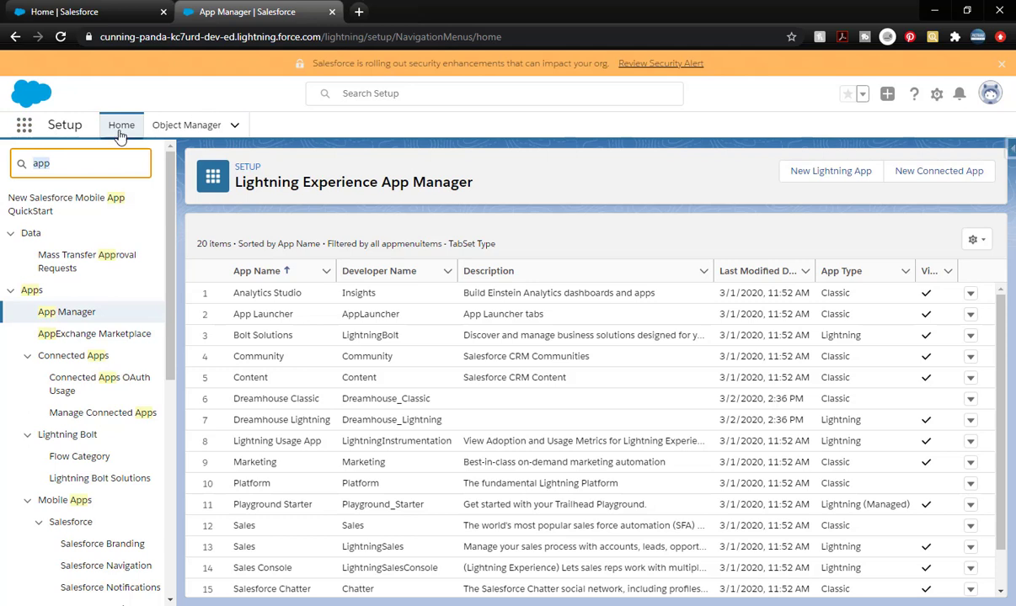
Find Permission Sets with Quick Find 'permission' and start a new permission set
type("permission")
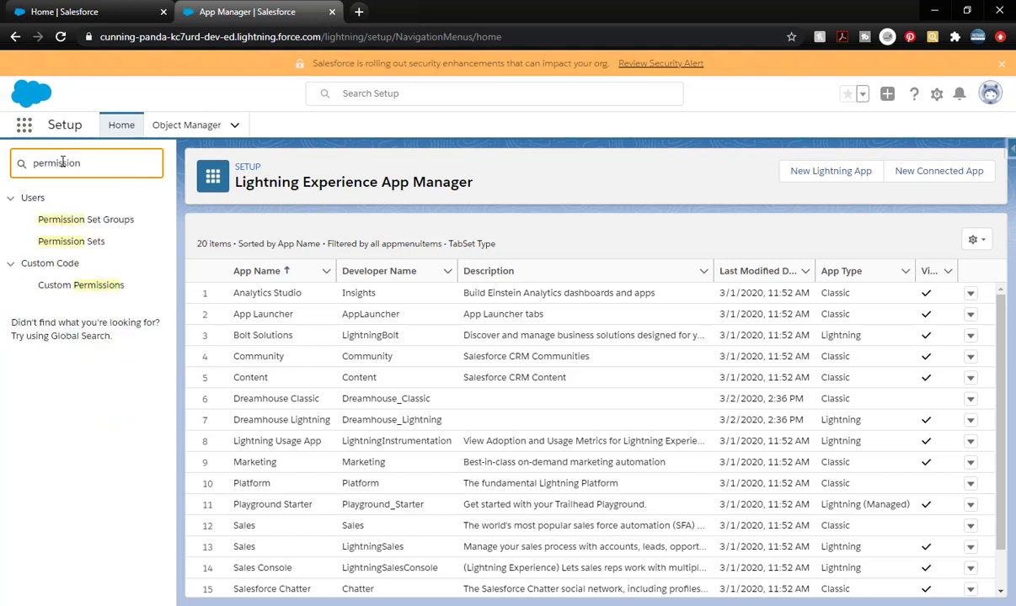
left_click(85, 242)
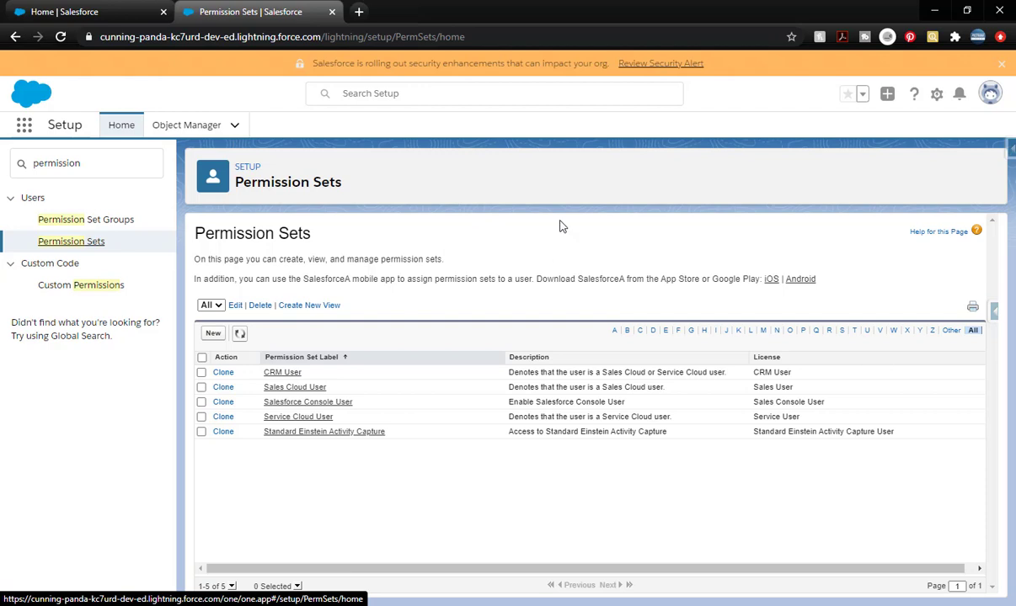
left_click(213, 334)
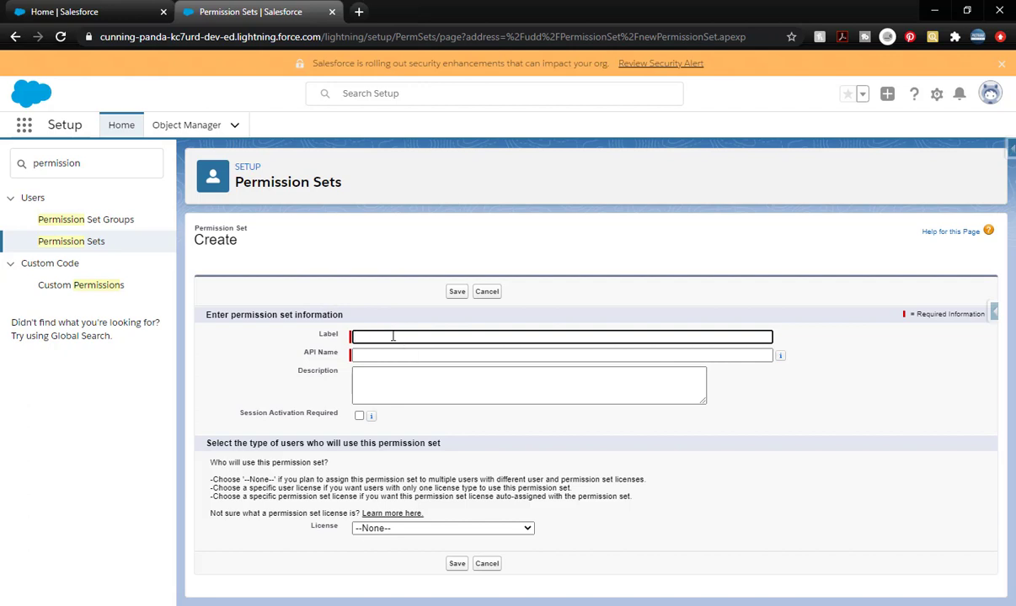
Label it 'Suggestion Box Admin', prefix the API name with SFX_, add the description, and save
type("Suggestion Box Admin")
key("Tab")
left_click(383, 358)
type("SFX_")
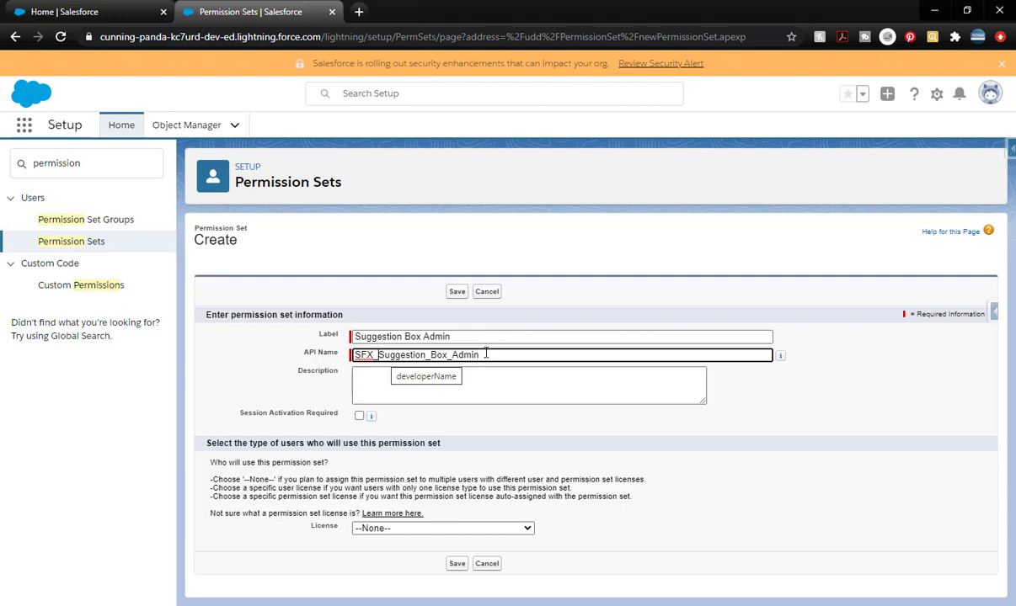
left_click(505, 377)
type("For Admin level access to the Suggestion box app, tab and objects")
left_click(786, 422)
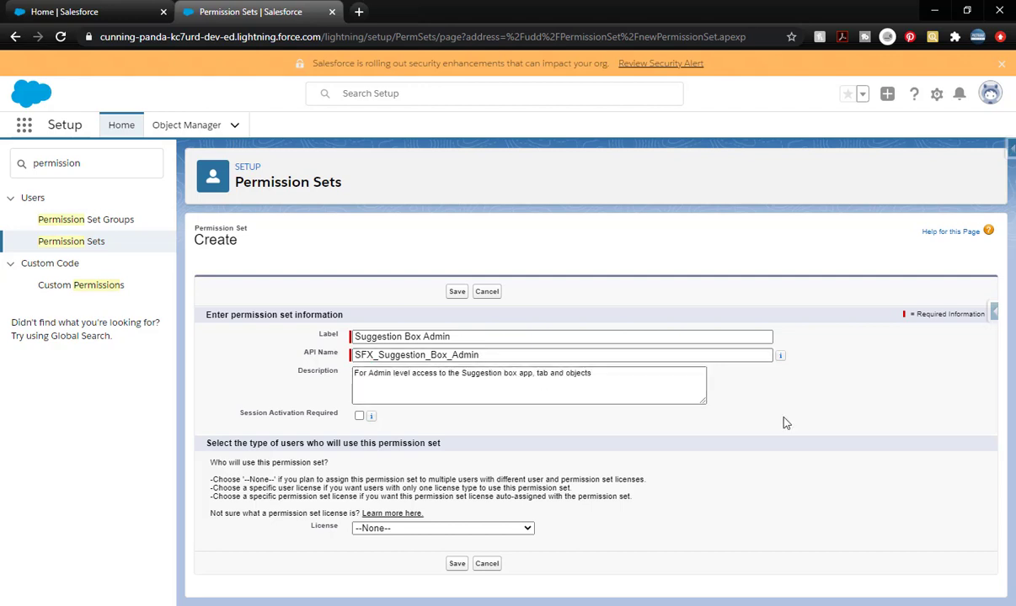
left_click(457, 565)
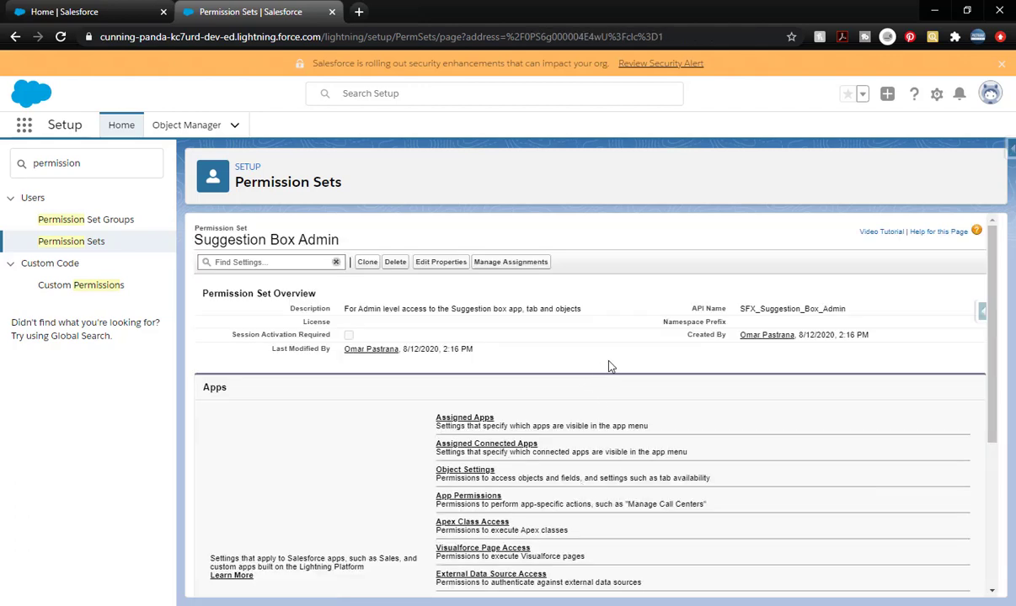
Add the Suggestion Box app to the permission set's assigned apps and save
left_click(472, 420)
left_click(452, 387)
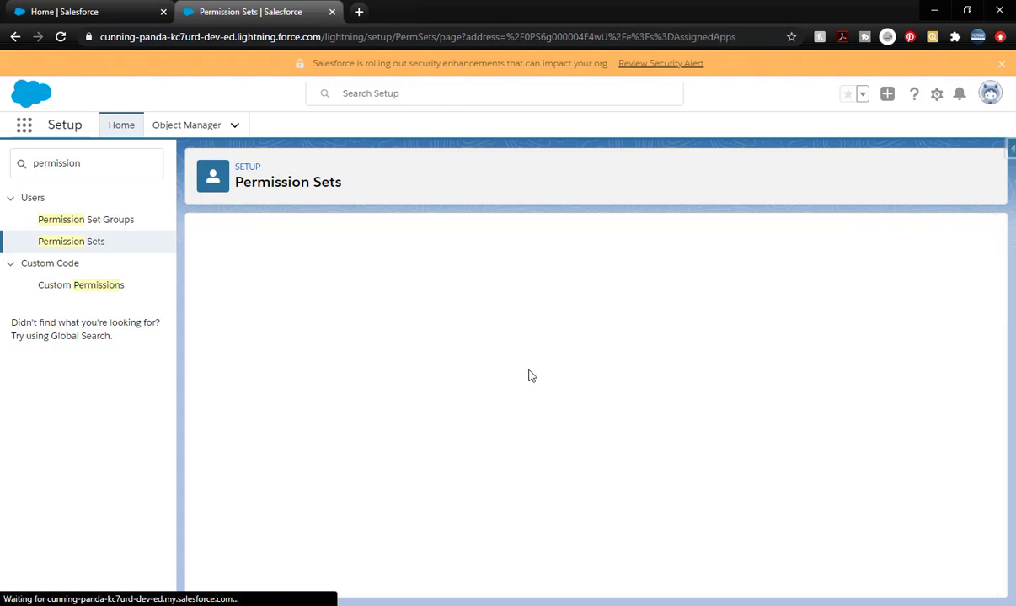
scroll(424, 499, "down", 3)
scroll(423, 500, "down", 2)
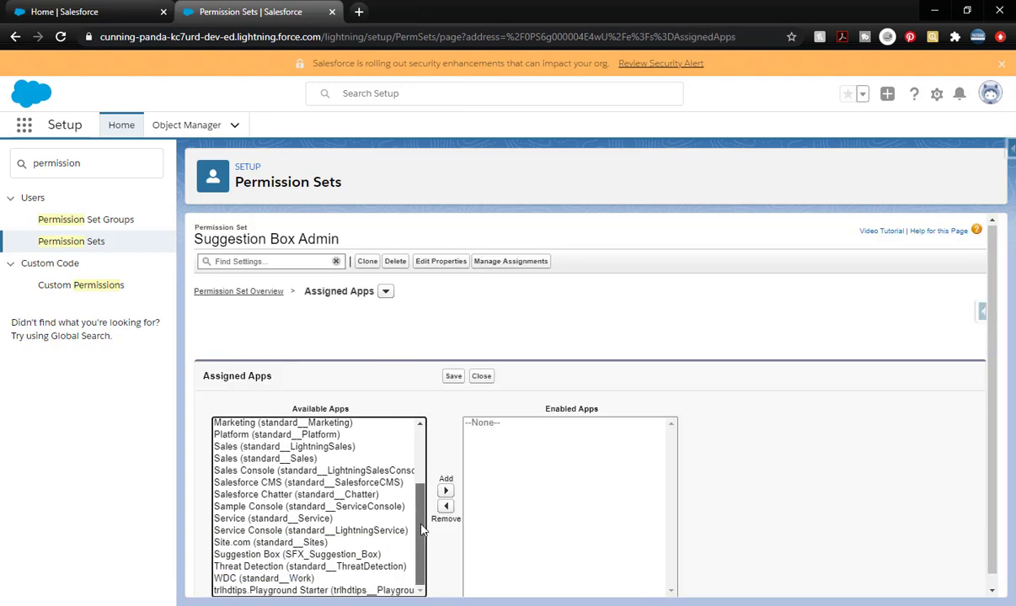
left_click(271, 556)
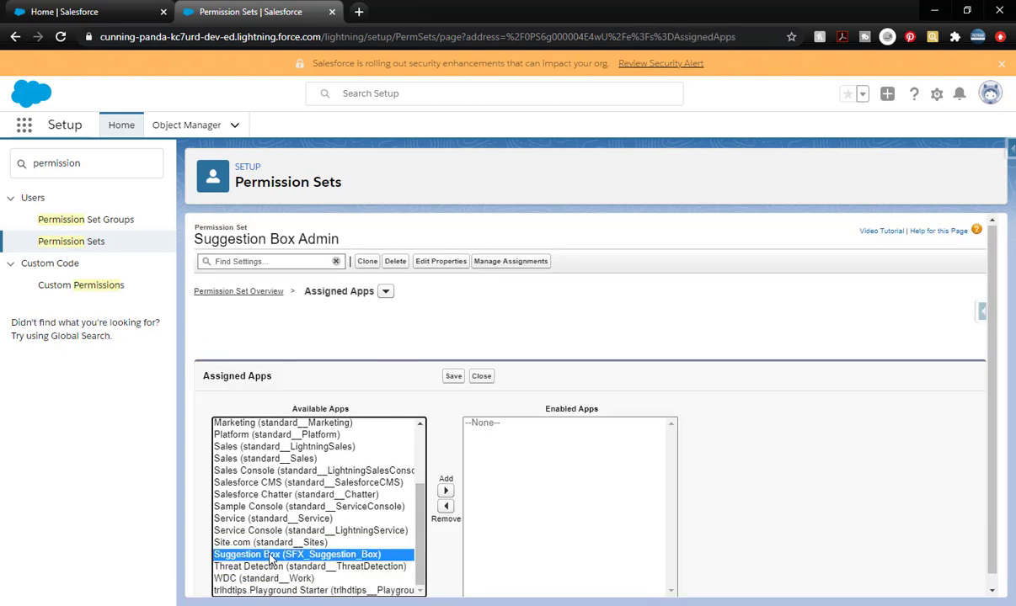
left_click(446, 491)
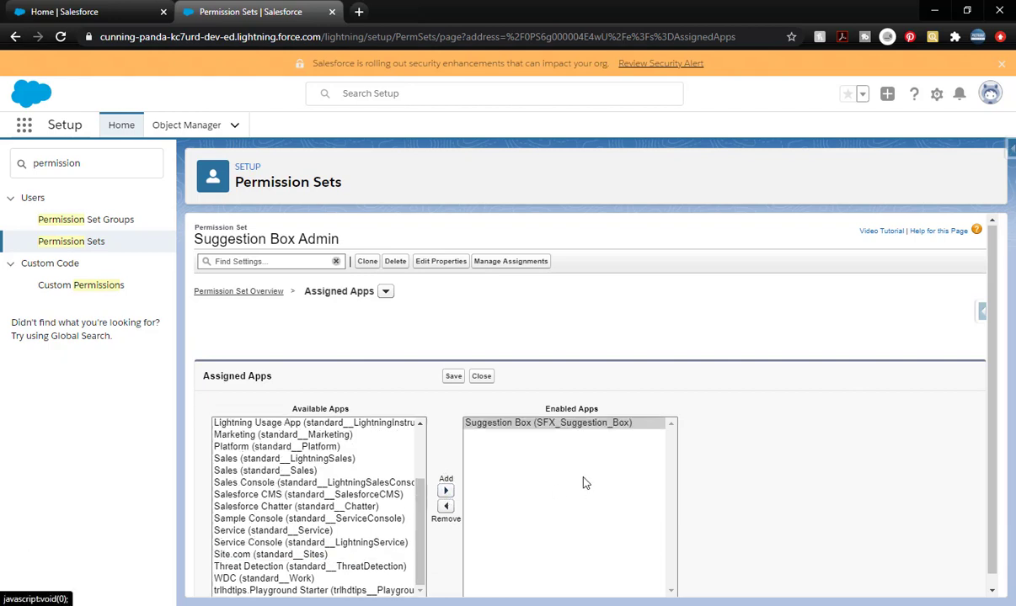
left_click(453, 377)
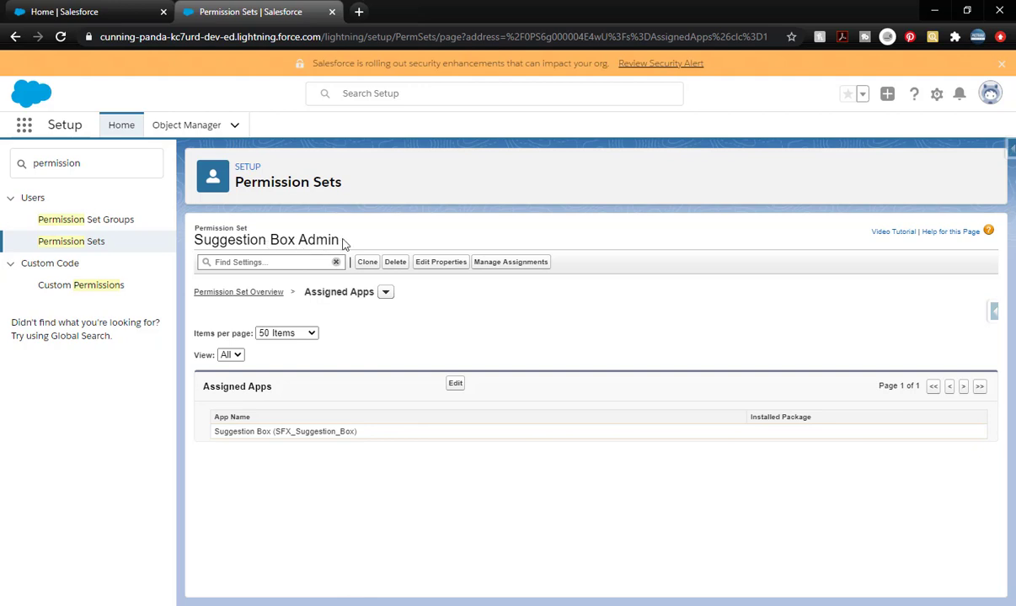
Go to the permission set's Object Settings and open the Suggestions object
left_click(387, 293)
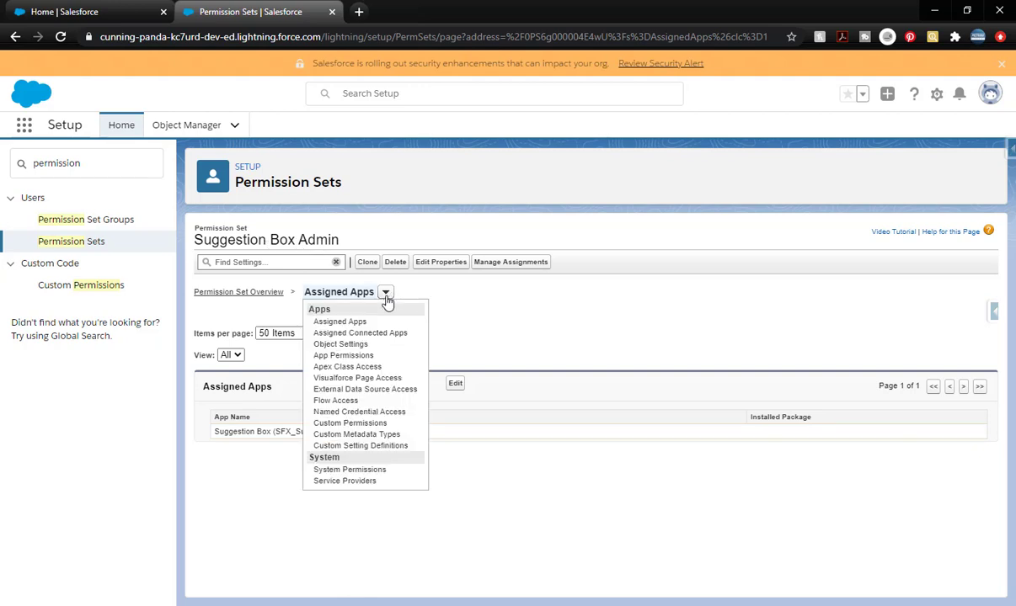
left_click(351, 349)
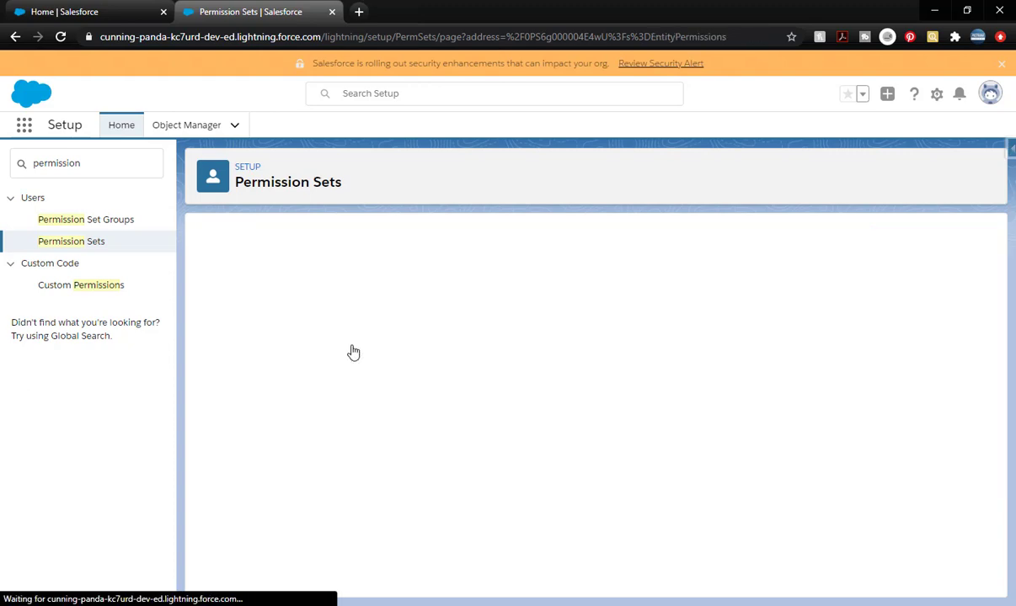
scroll(501, 371, "down", 12)
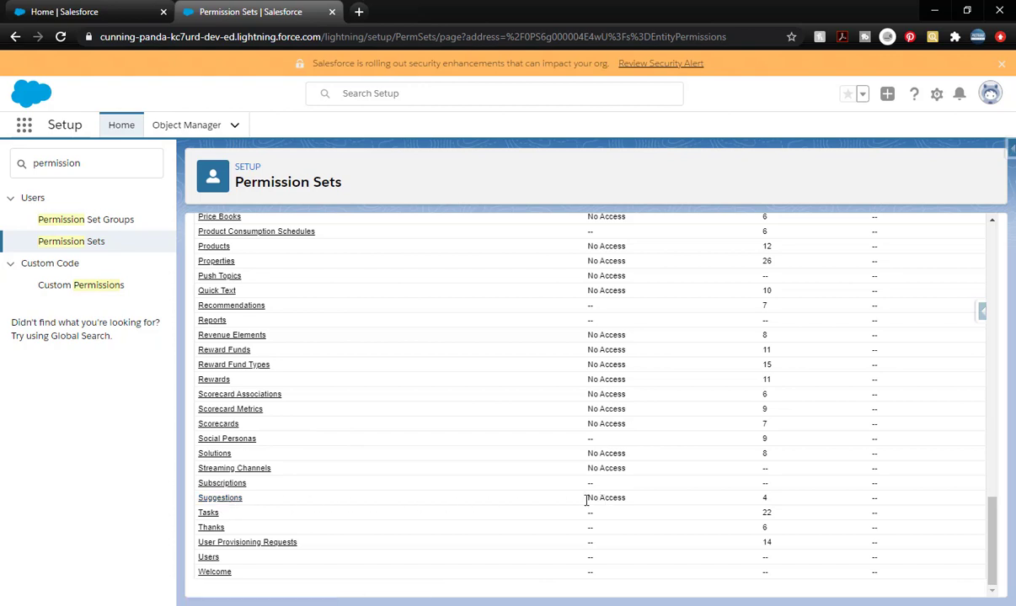
left_click(221, 500)
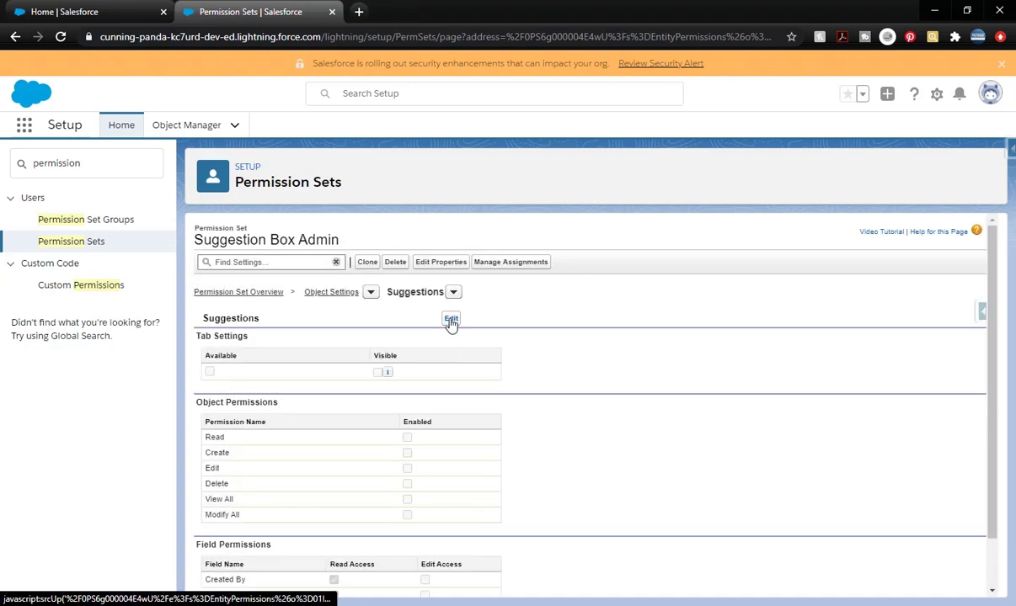
Make the Suggestions tab available and visible, grant Read through Modify All, and save
left_click(452, 322)
scroll(680, 317, "down", 1)
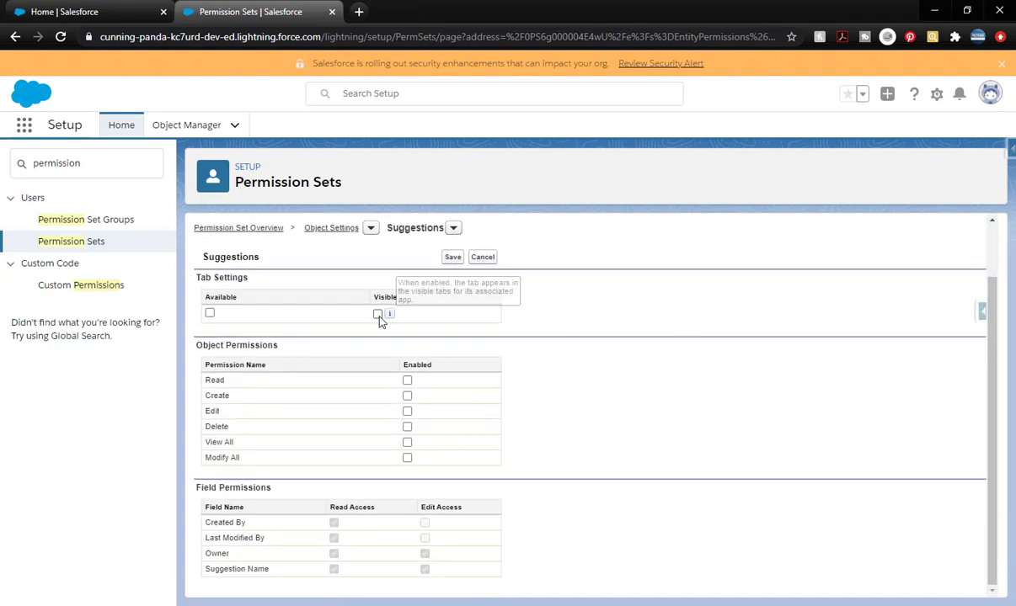
left_click(377, 315)
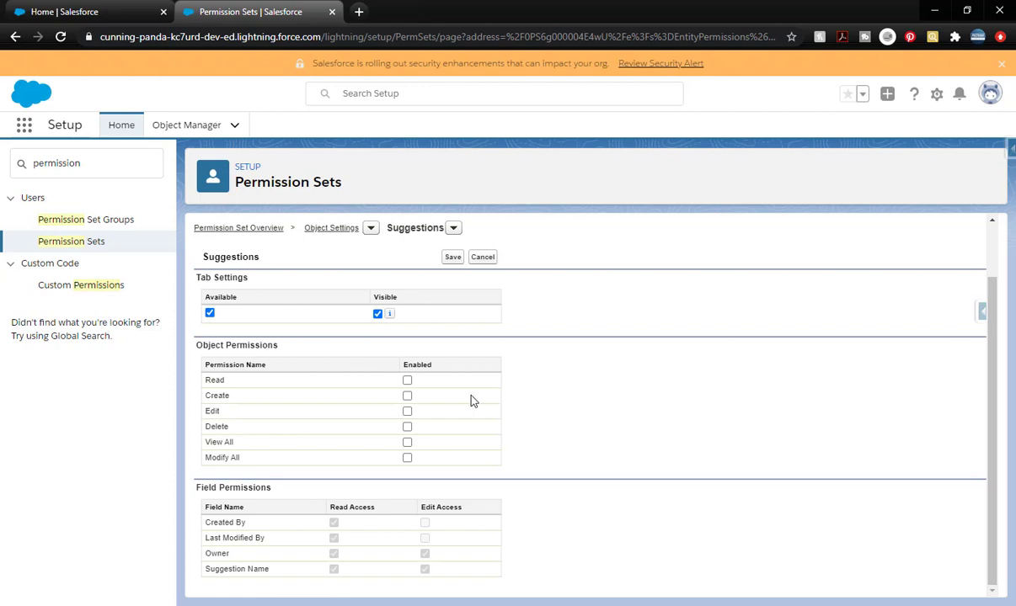
left_click(406, 396)
left_click(407, 457)
left_click(408, 397)
left_click(406, 395)
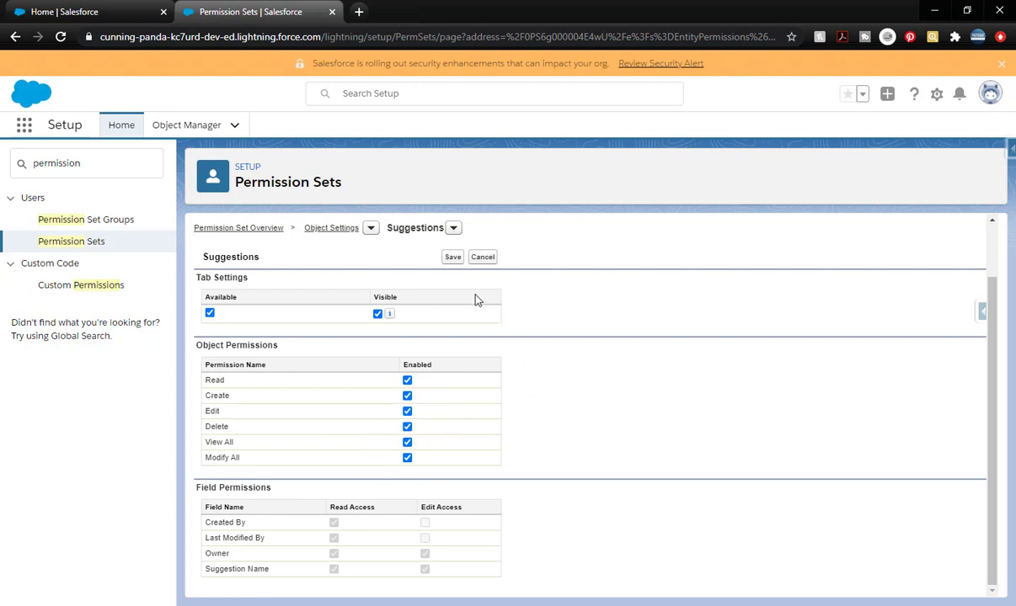
left_click(453, 258)
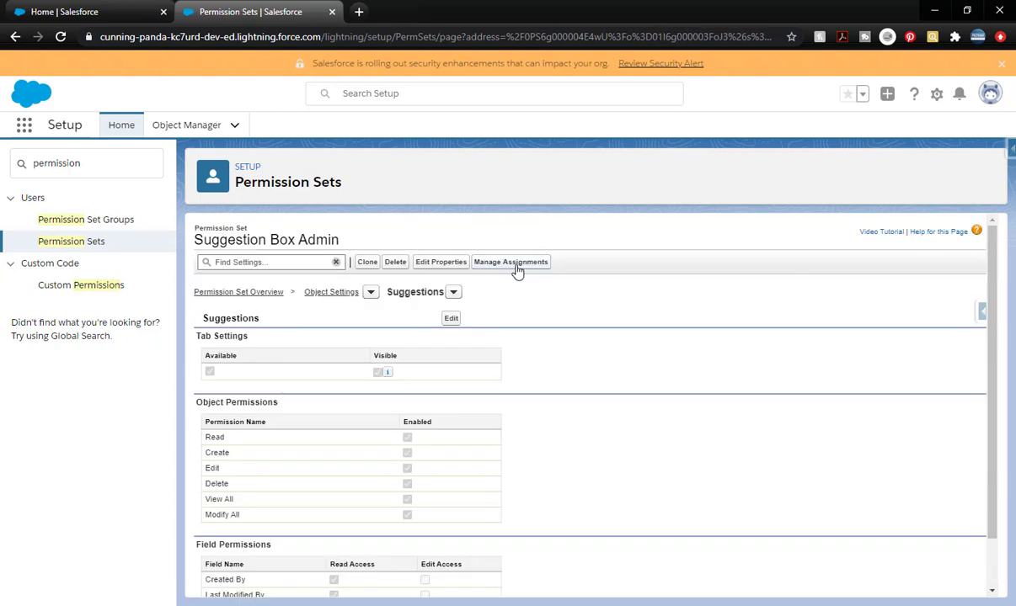
Assign the Suggestion Box Admin permission set to the System Administrator user from All Users
left_click(512, 262)
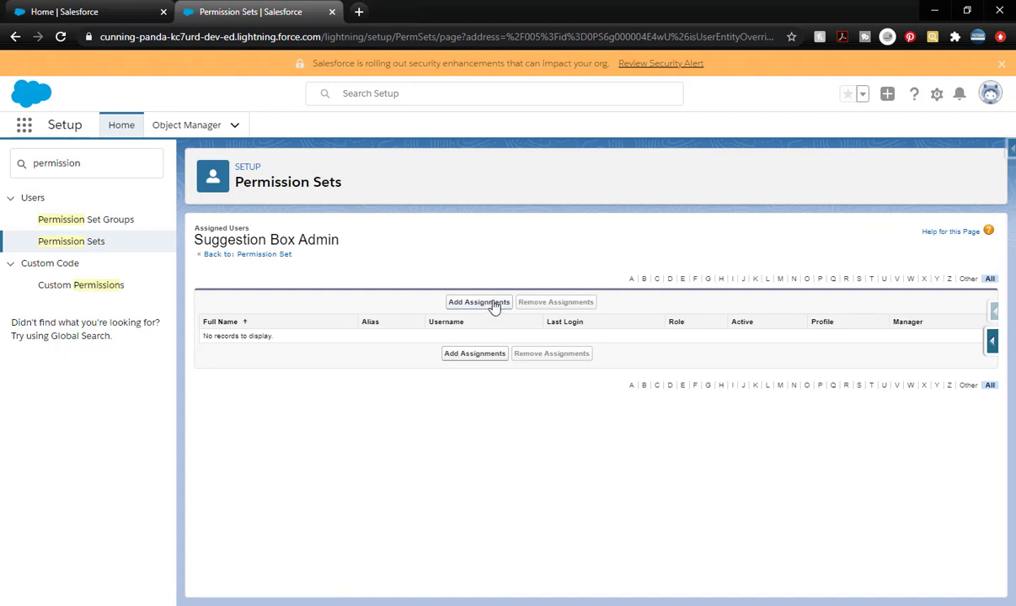
left_click(493, 303)
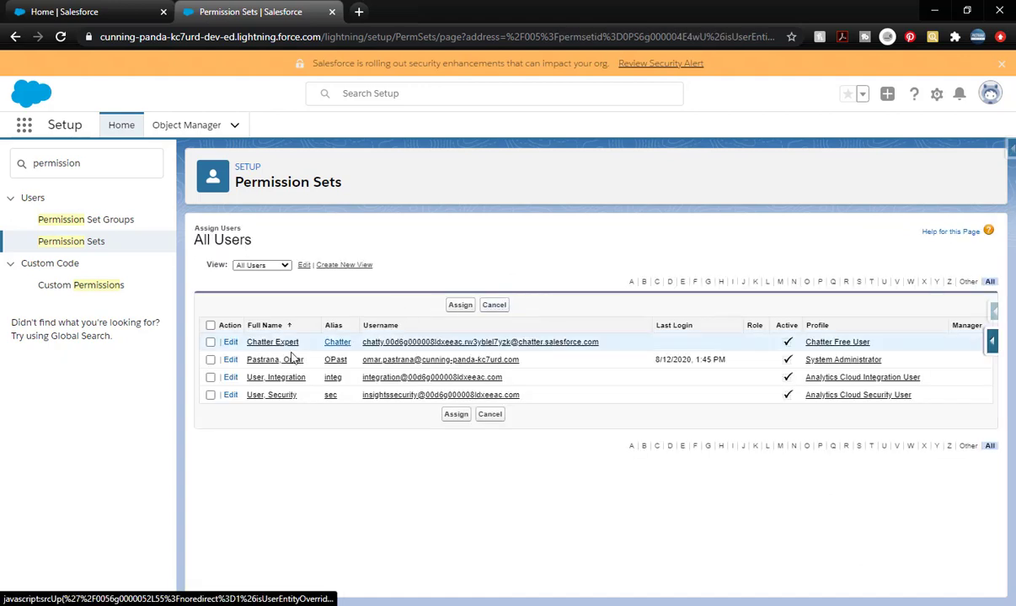
left_click(209, 361)
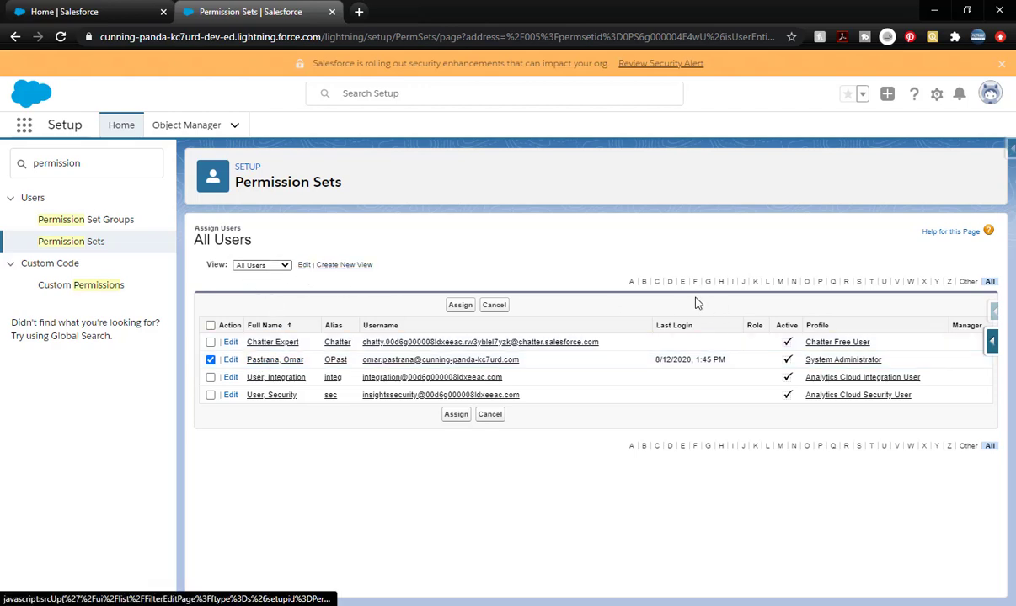
left_click(258, 265)
left_click(305, 276)
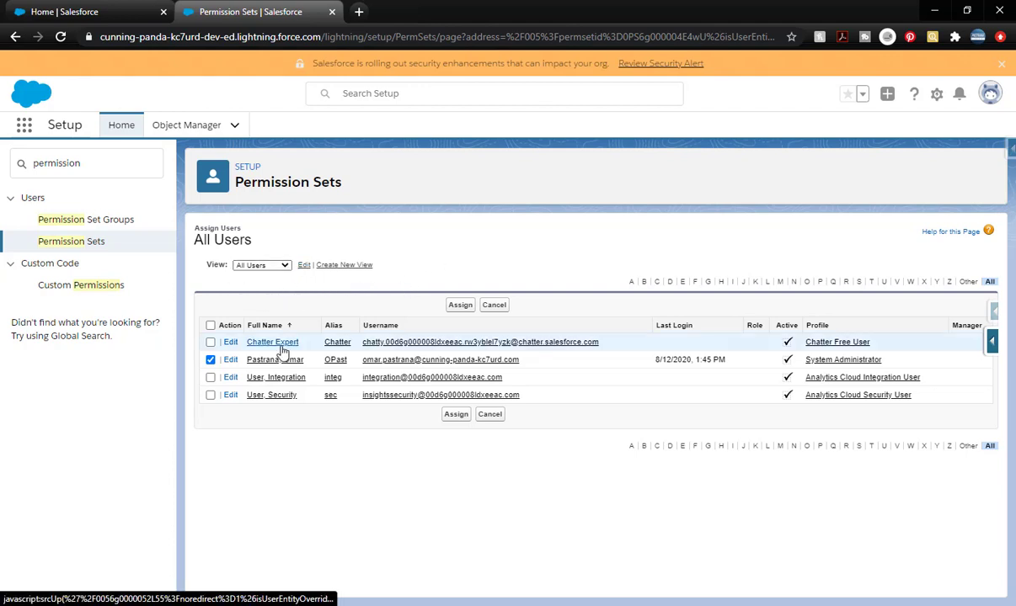
left_click(461, 305)
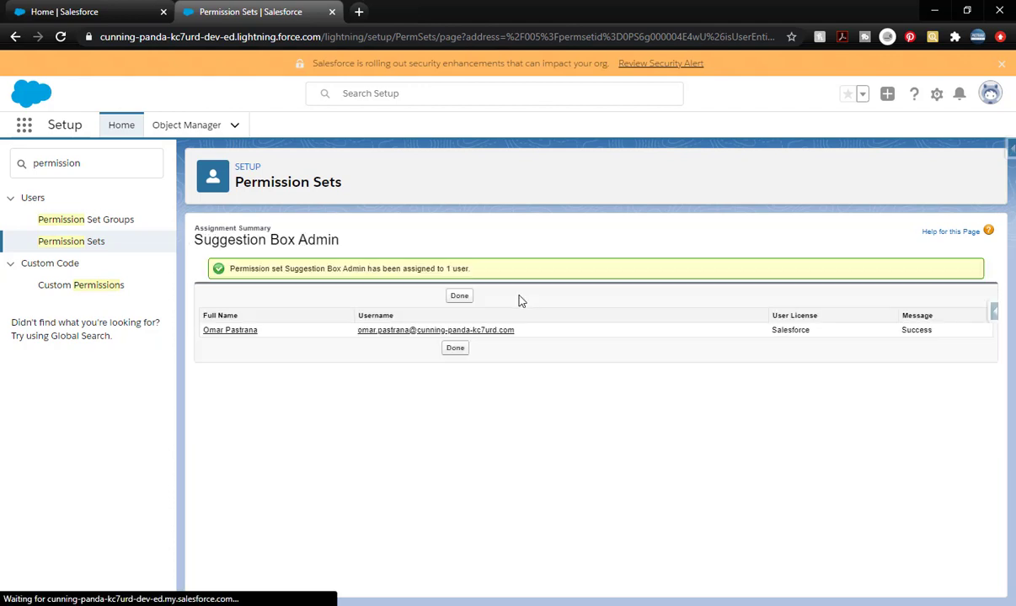
left_click(460, 297)
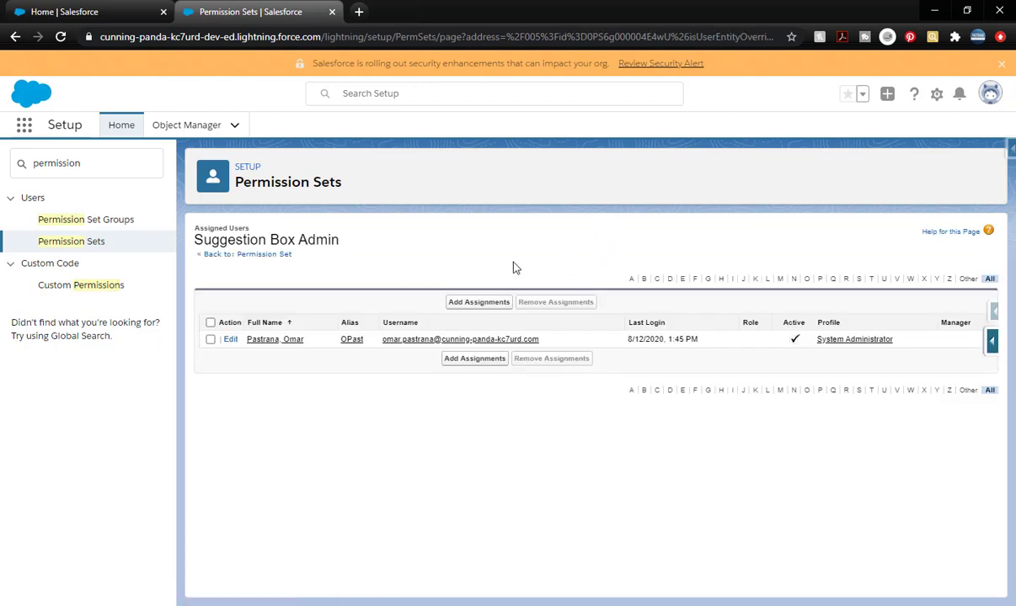
Launch the Suggestion Box app via the 'sugg' search, dismiss the tip, and start a new Suggestion
left_click(24, 126)
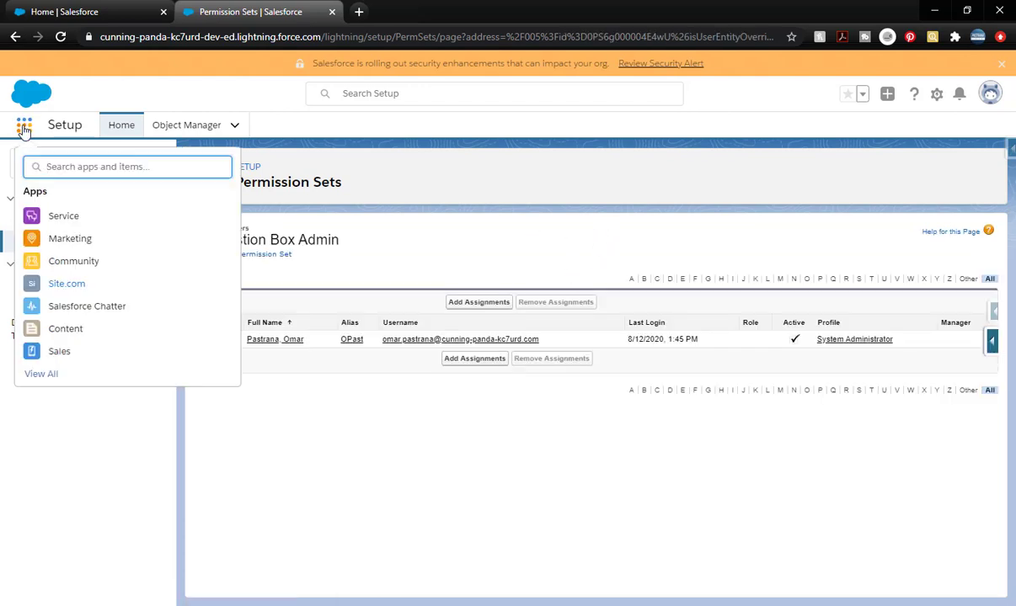
type("sugg")
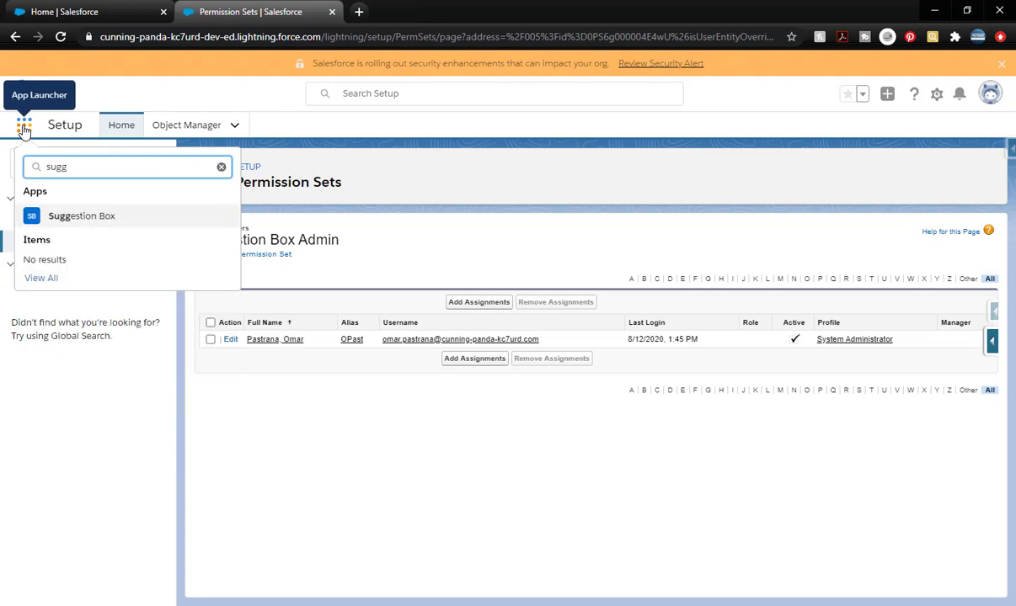
left_click(104, 222)
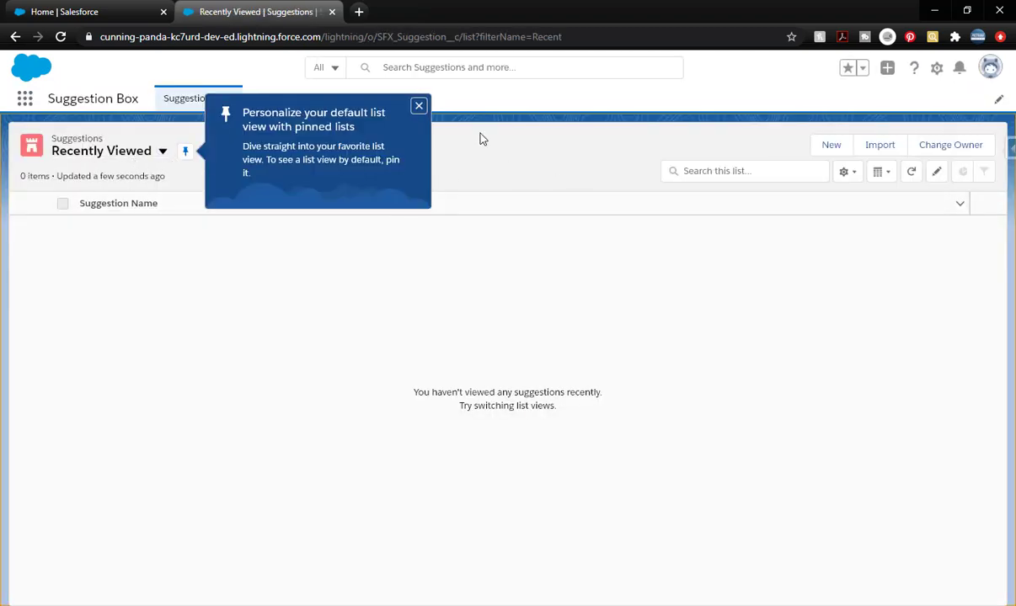
left_click(419, 107)
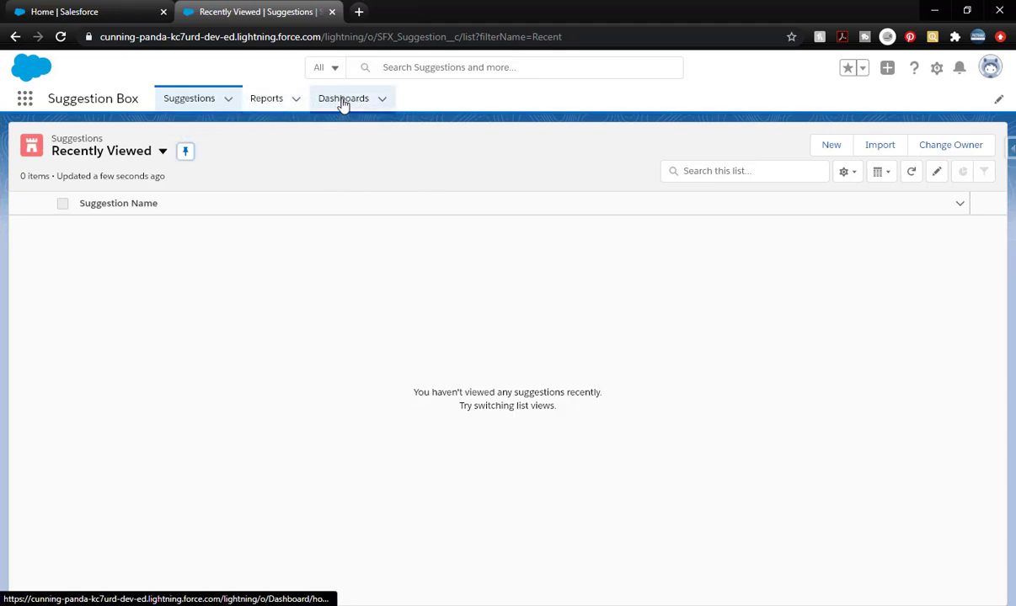
left_click(820, 149)
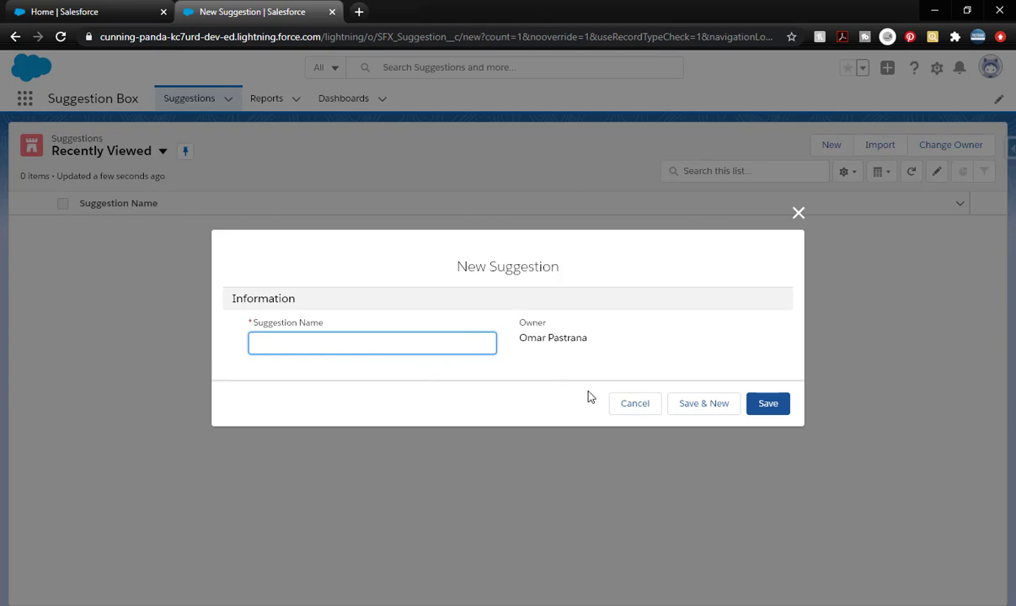
Cancel the New Suggestion form and open Setup from the gear menu
left_click(651, 405)
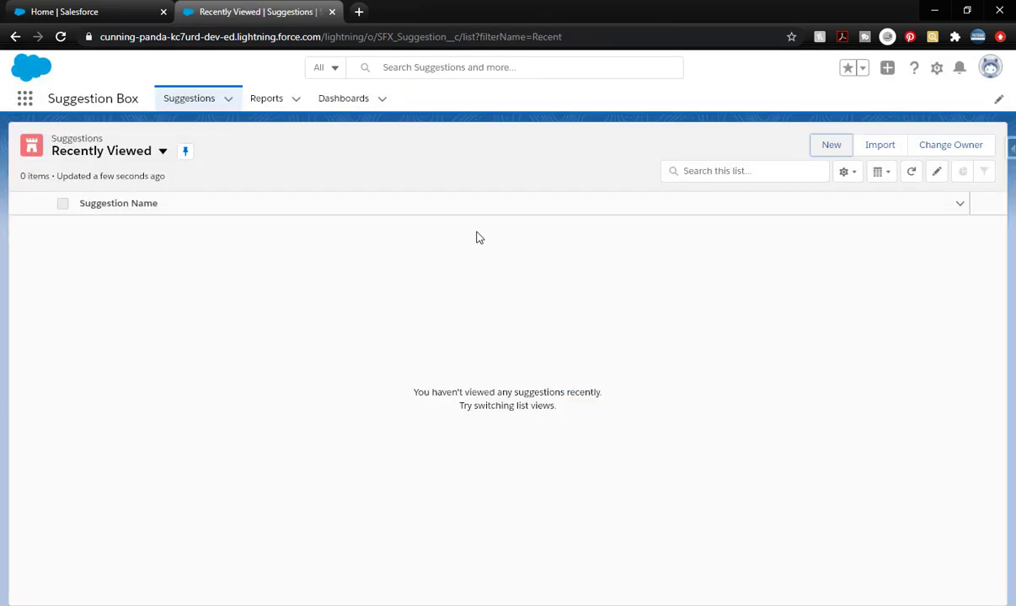
left_click(935, 69)
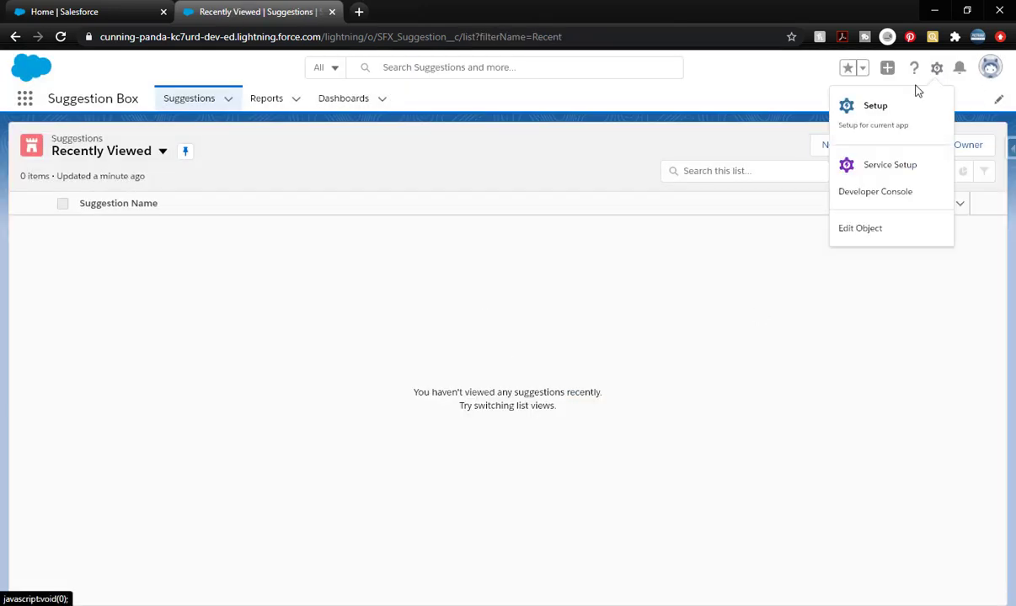
left_click(918, 113)
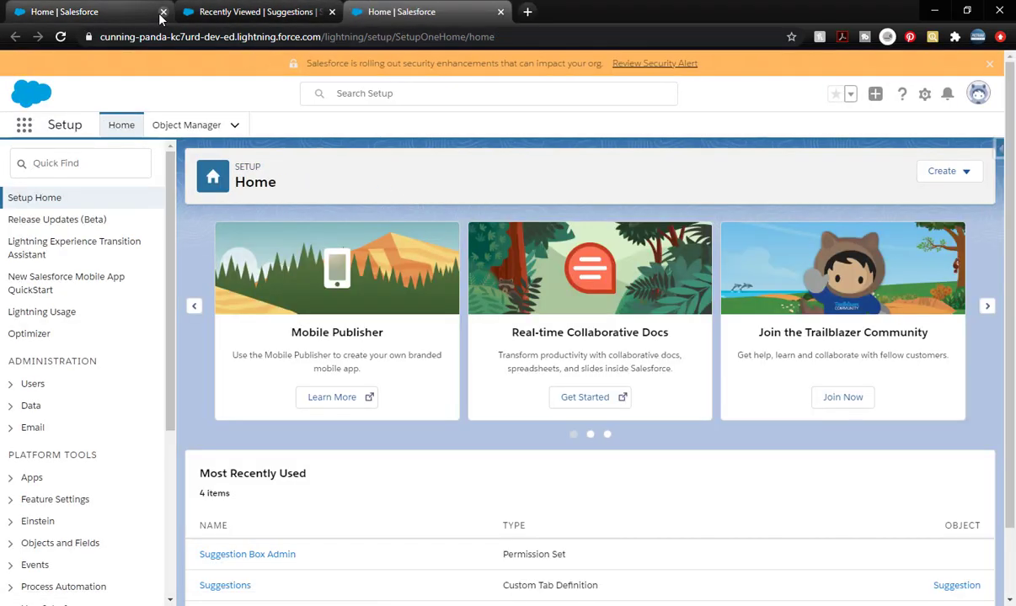
left_click(162, 12)
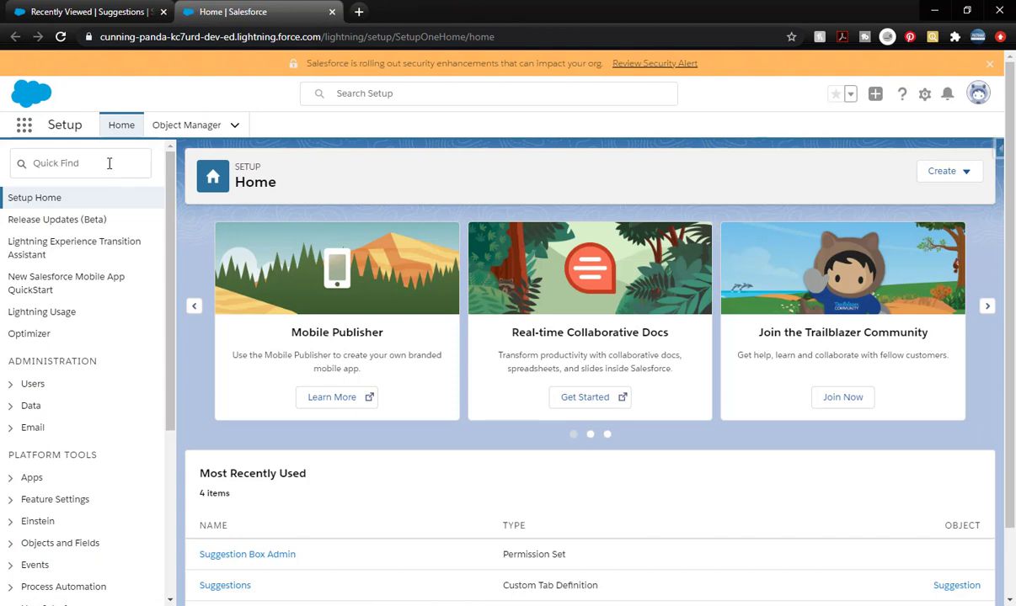
In Object Manager, search 'sug' and open the Suggestion object's details
left_click(236, 127)
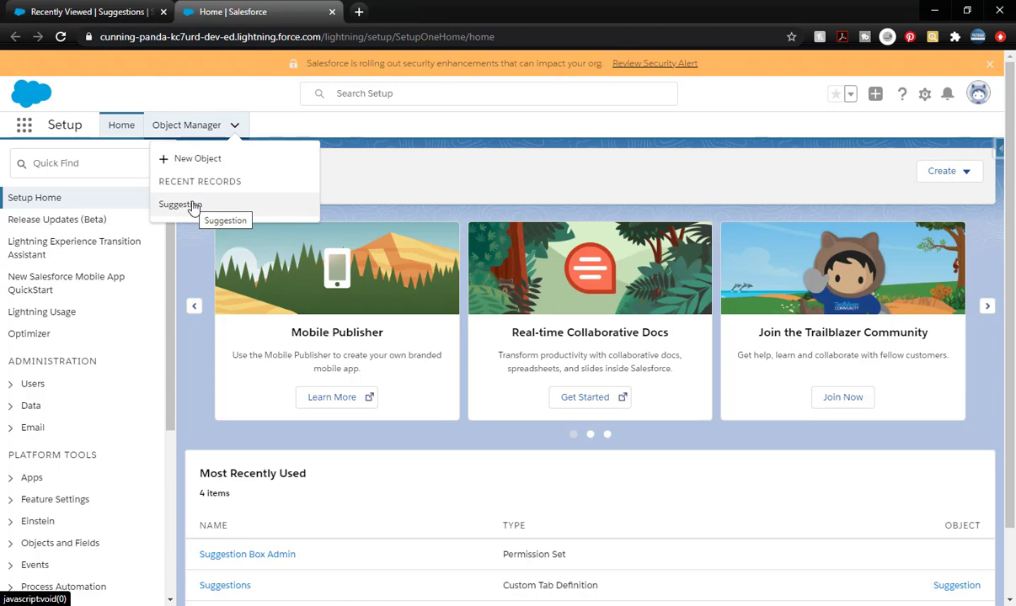
left_click(180, 205)
left_click(164, 166)
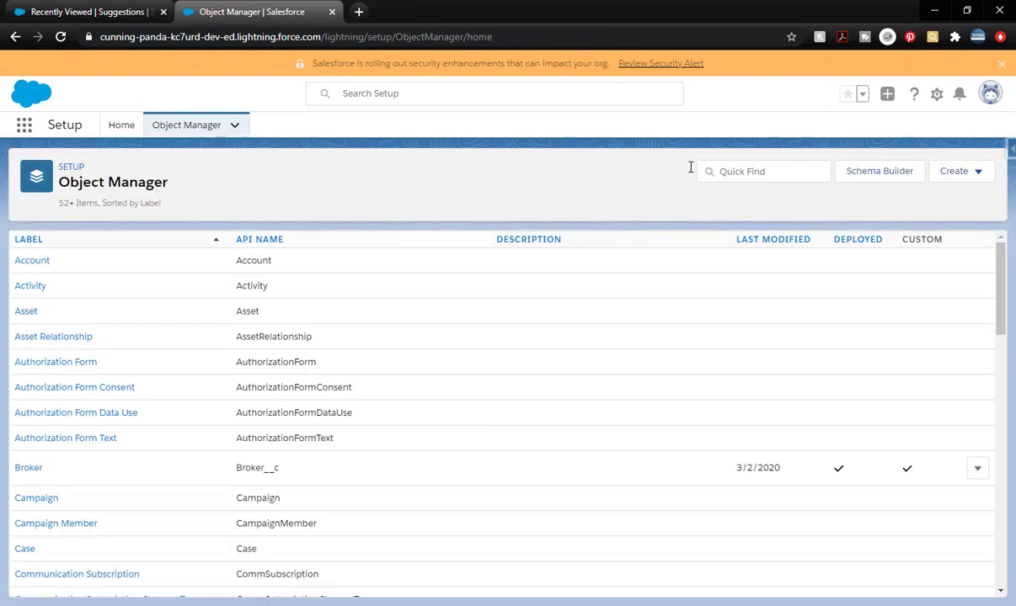
left_click(737, 173)
type("suggest")
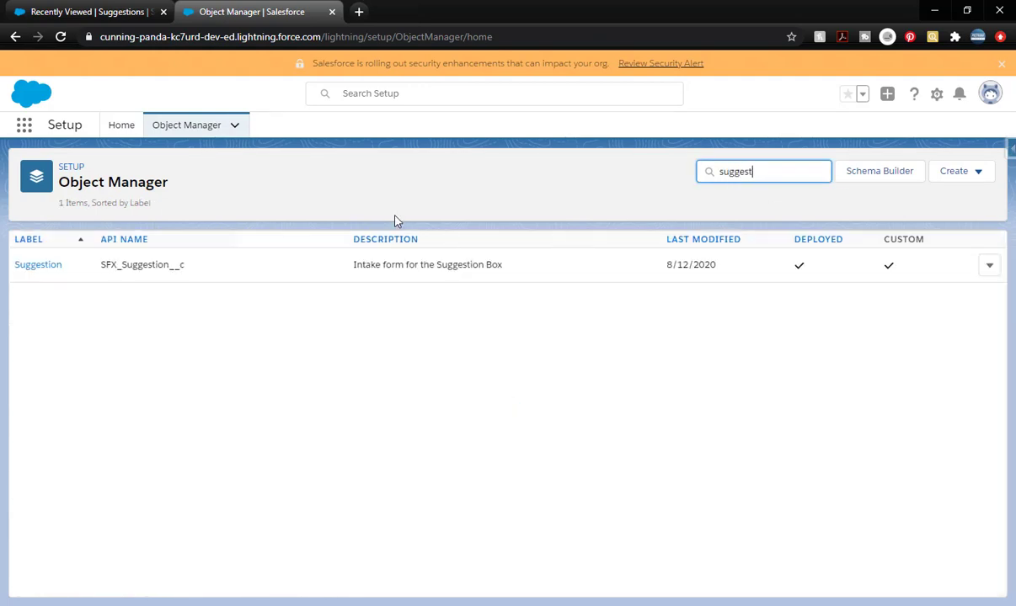
left_click(38, 267)
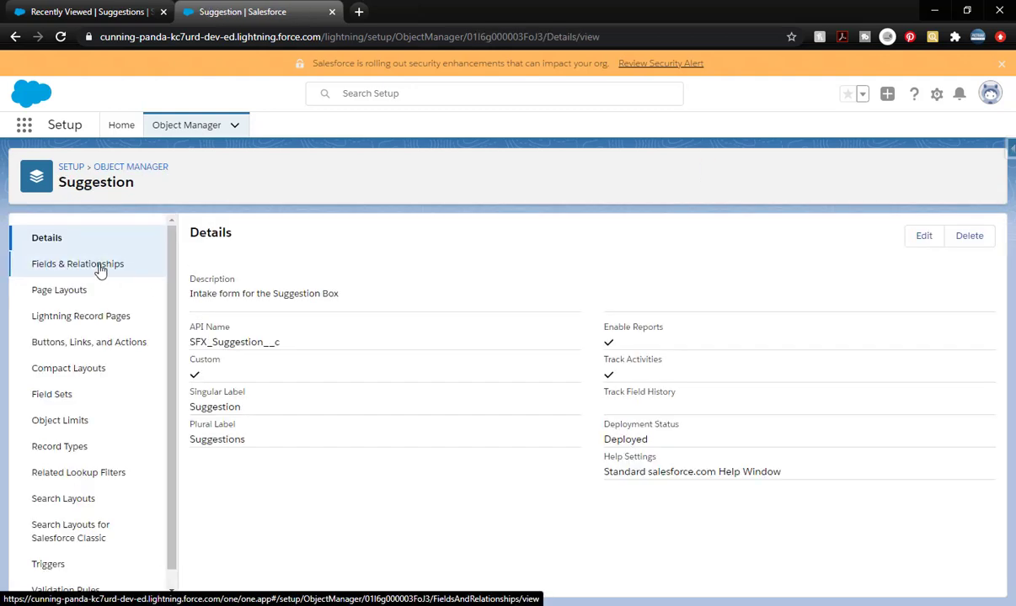
Start a new Text Area (Long) custom field on the Suggestion object
left_click(99, 268)
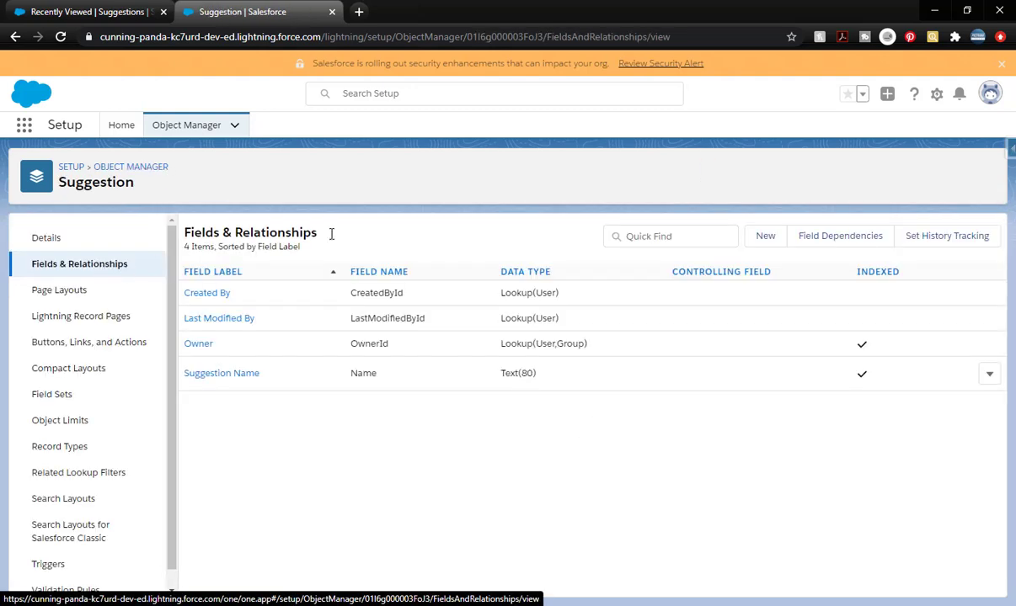
left_click(768, 238)
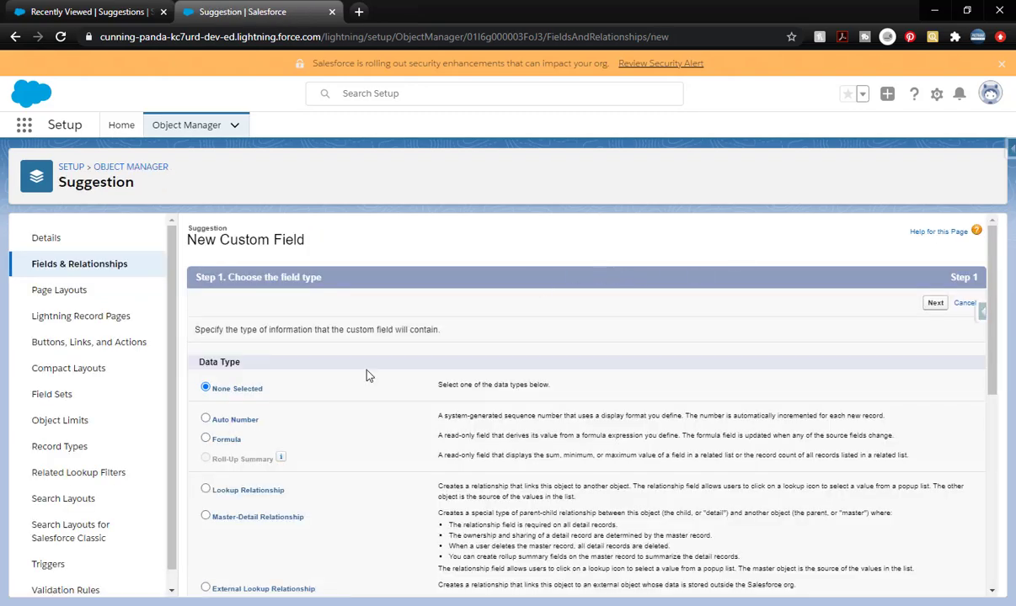
scroll(410, 337, "down", 4)
scroll(411, 337, "down", 4)
left_click(205, 474)
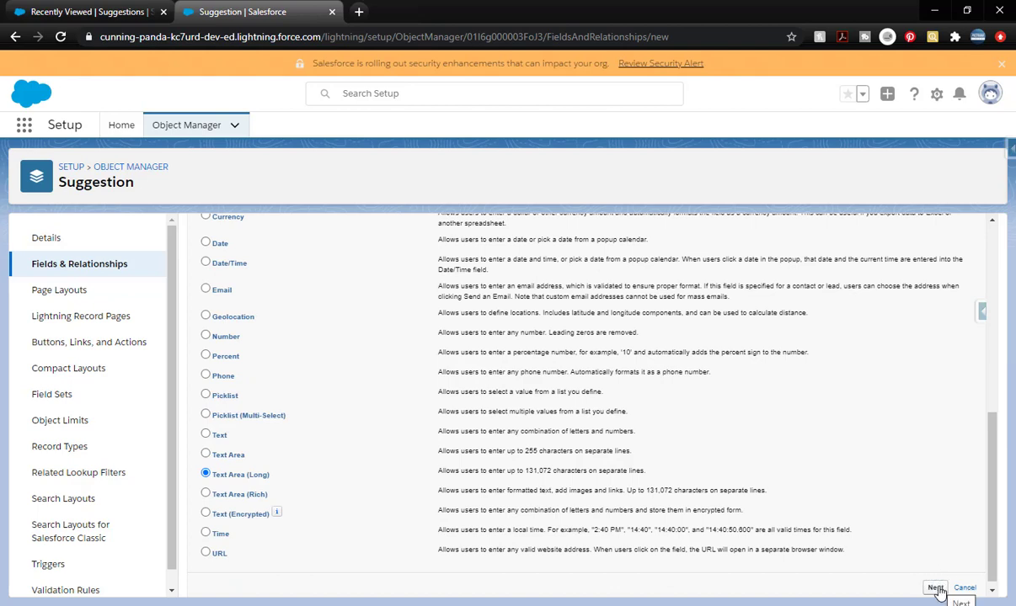
left_click(936, 589)
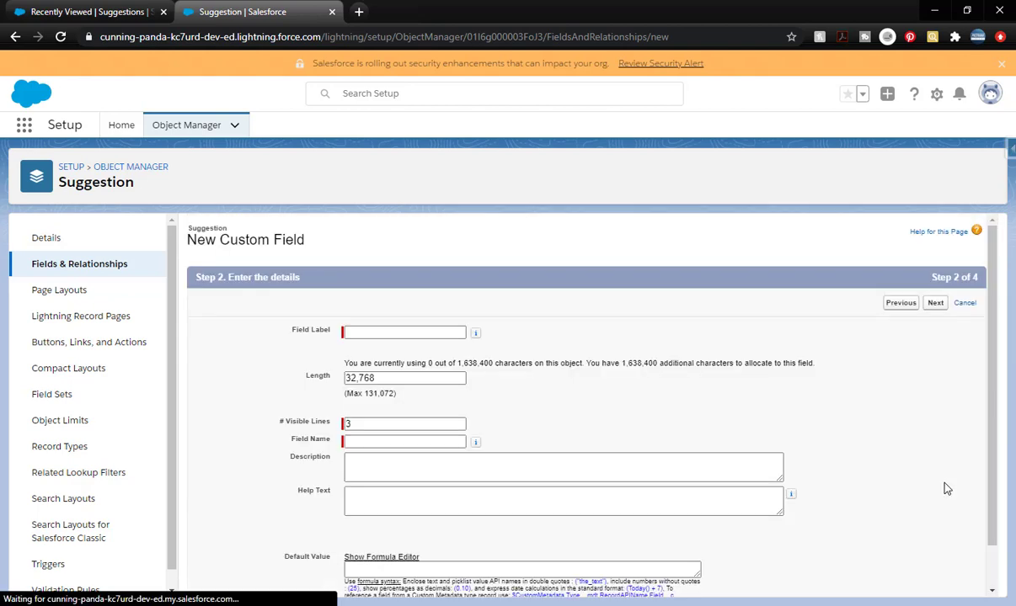
Label it Suggestion Description with 10 visible lines and help text asking for detail
left_click(383, 333)
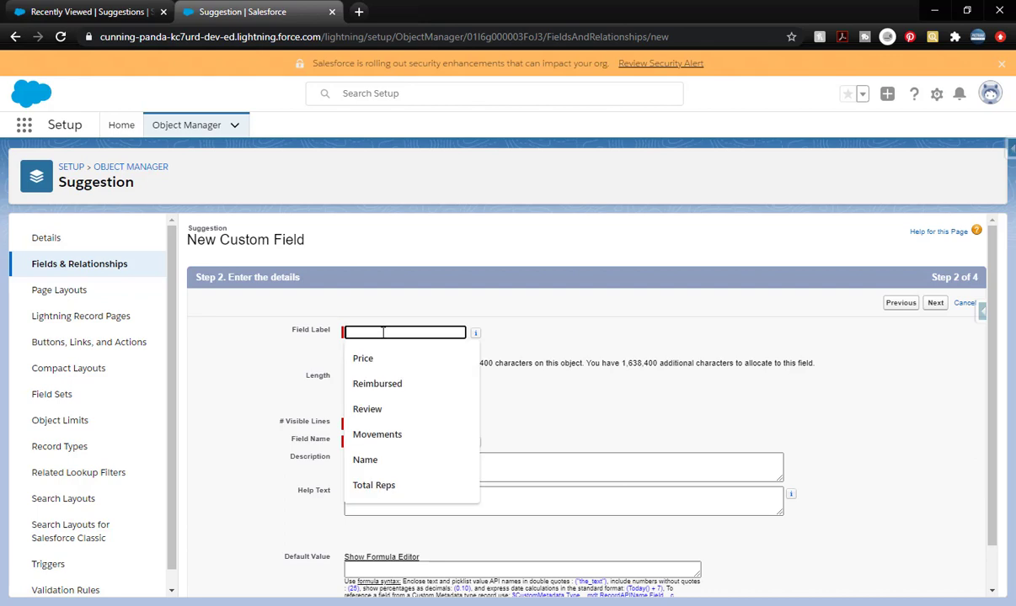
type("Suggestion Description")
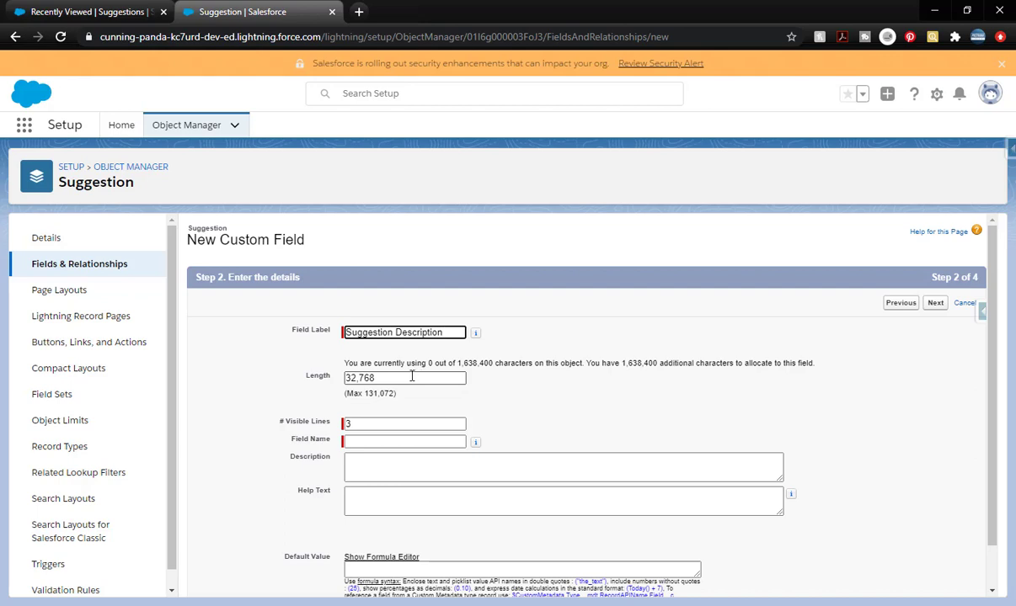
left_click(380, 422)
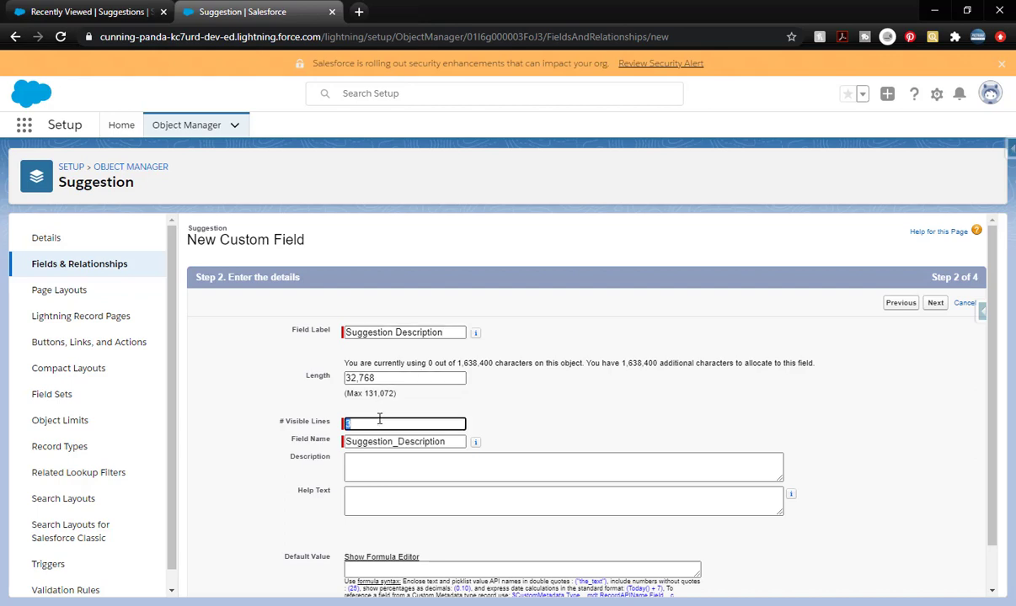
left_click(540, 421)
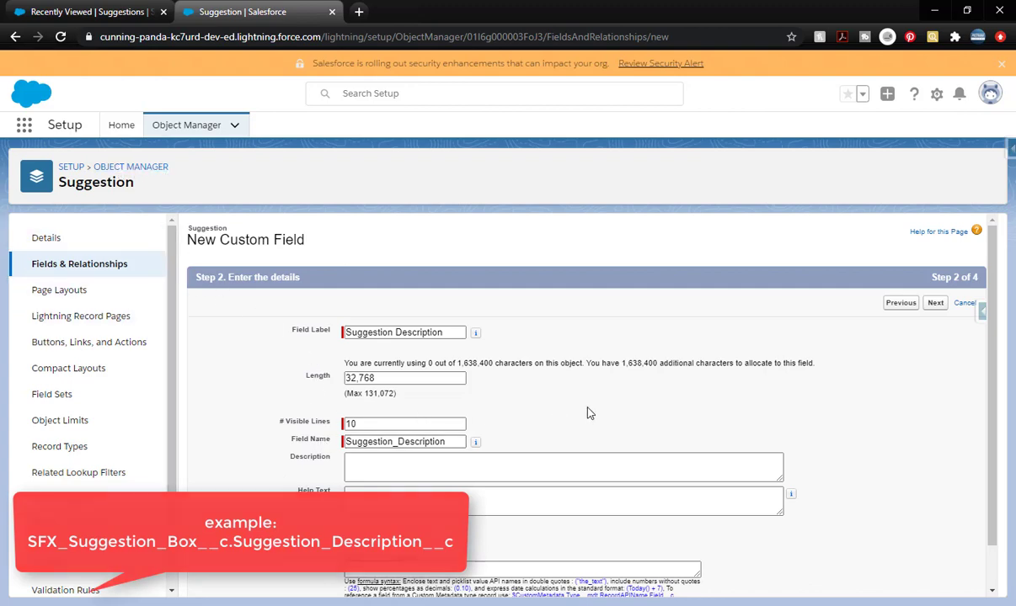
scroll(590, 413, "down", 1)
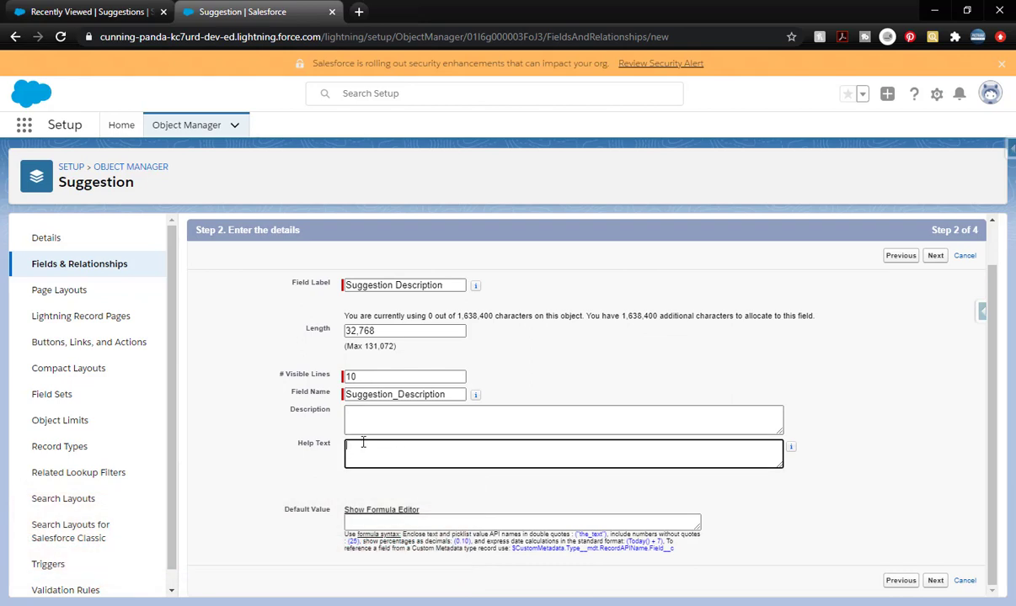
type("ease enter as much detail around this suggestion so we clearly understand your idea.")
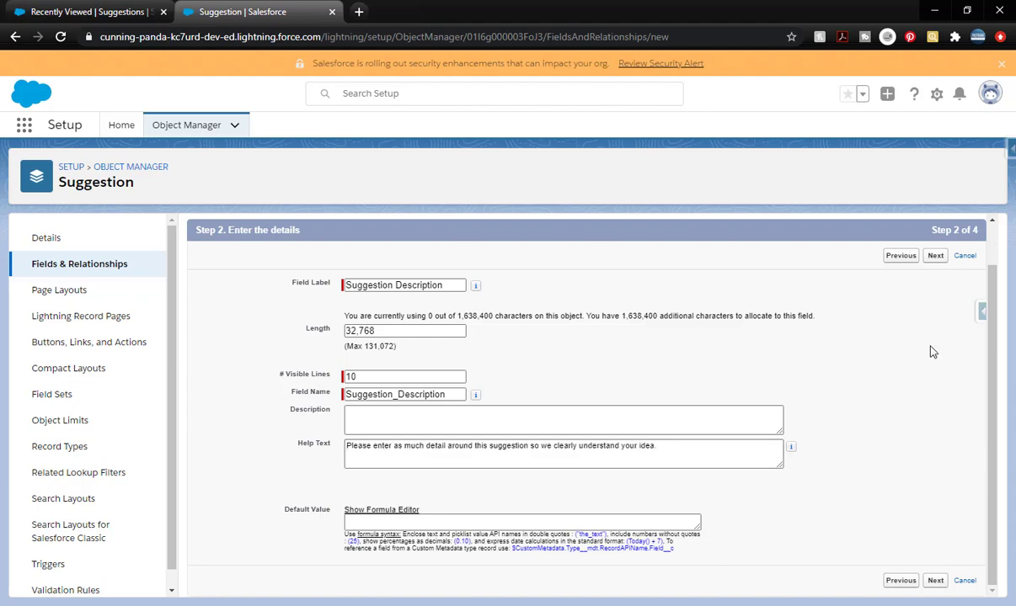
left_click(935, 257)
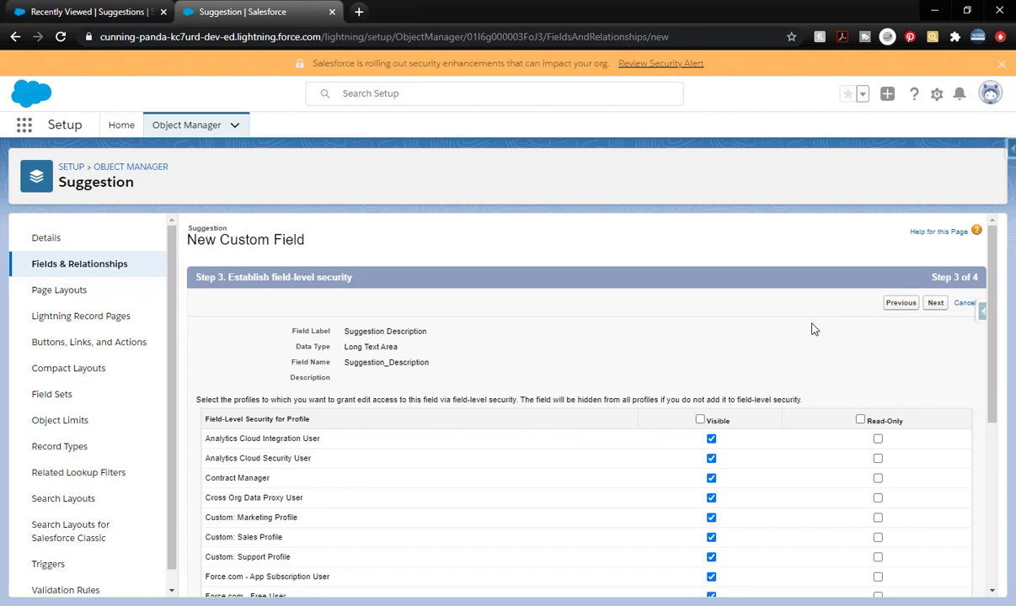
Make the field visible to no profile, keep the Suggestion Layout, and Save & New
scroll(813, 328, "down", 2)
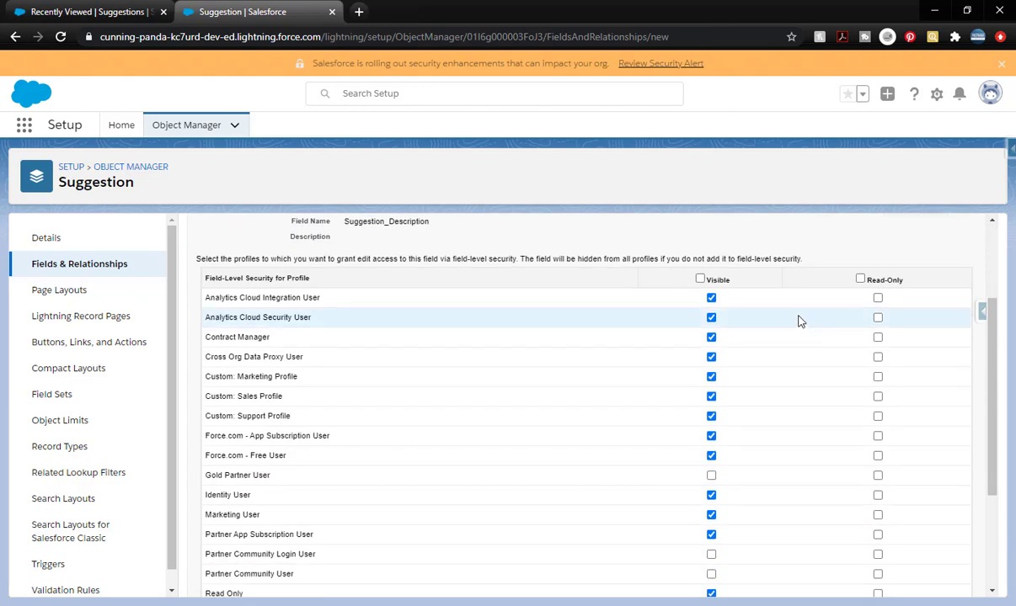
left_click(700, 279)
left_click(700, 278)
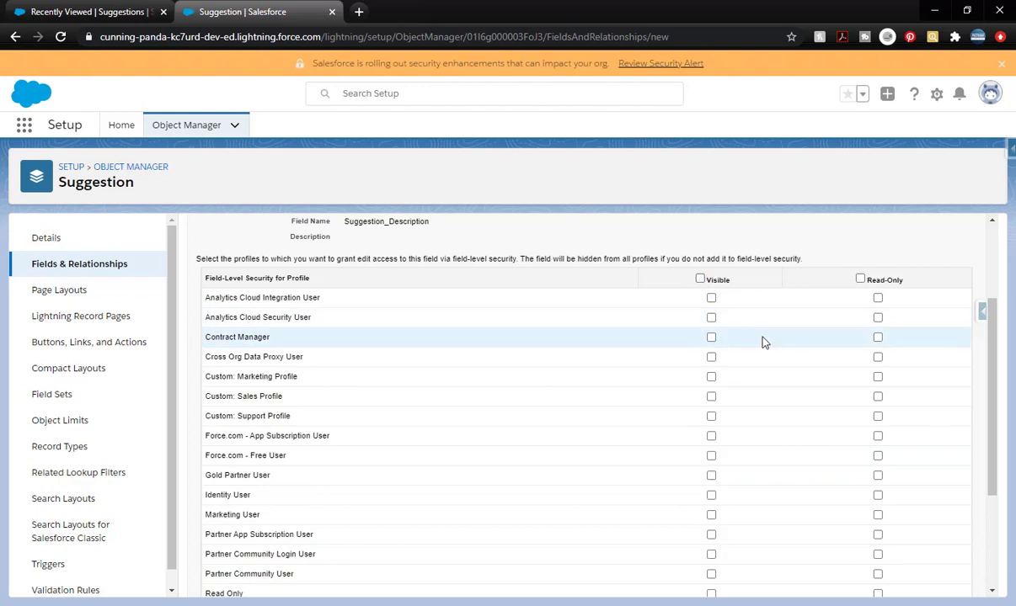
scroll(771, 355, "down", 3)
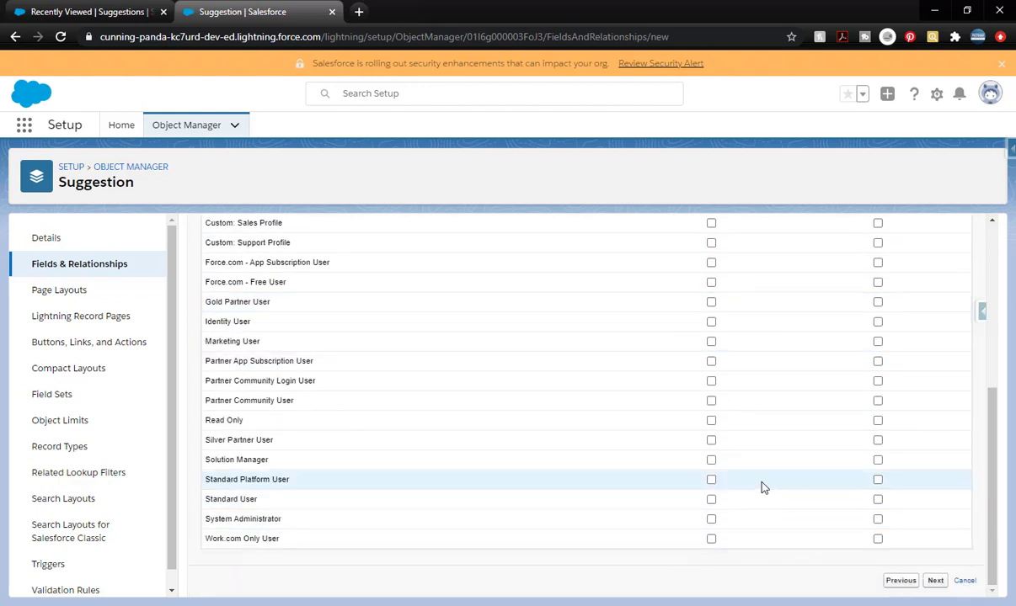
left_click(934, 581)
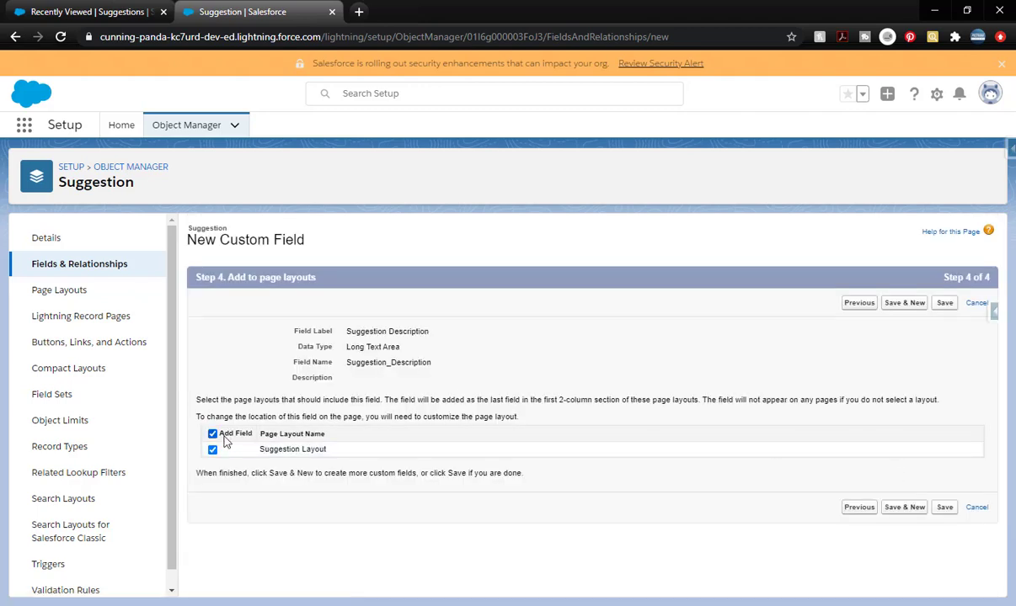
left_click(914, 509)
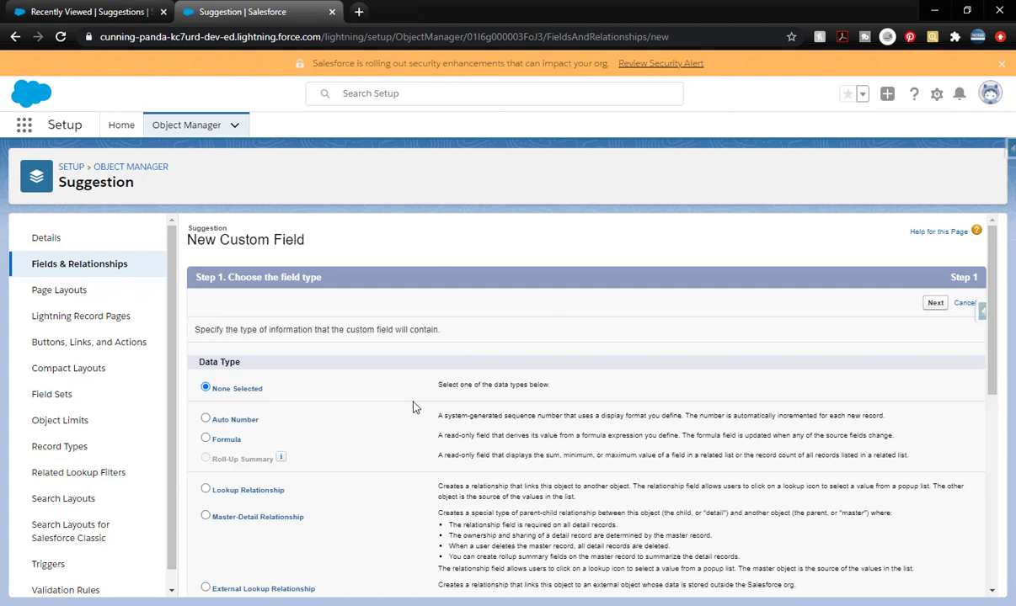
Create a Suggestion Category picklist with six values, Laboratory Experiments through Other
scroll(419, 395, "down", 4)
left_click(224, 465)
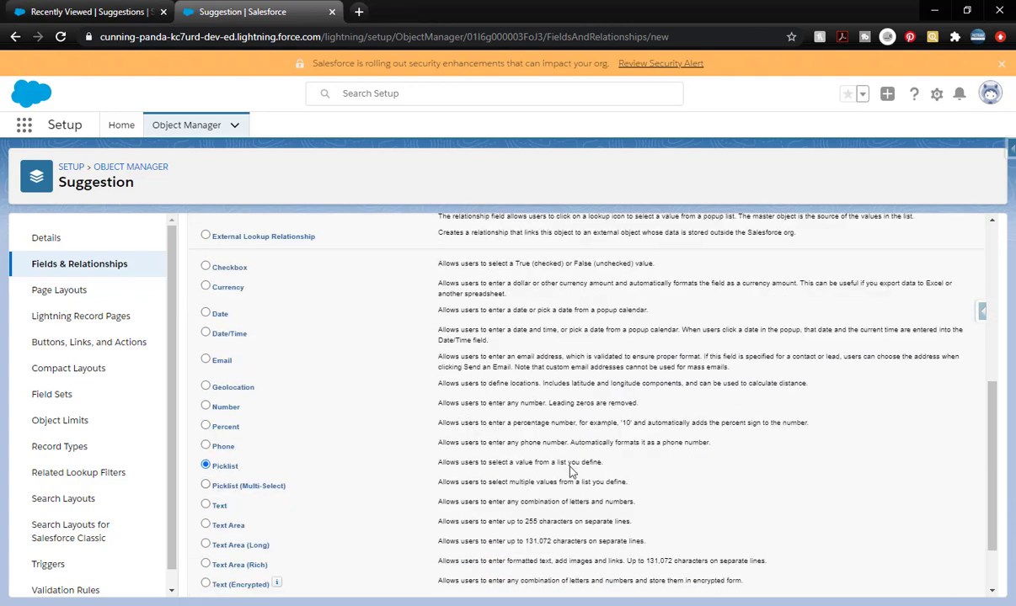
scroll(903, 479, "up", 5)
left_click(872, 299)
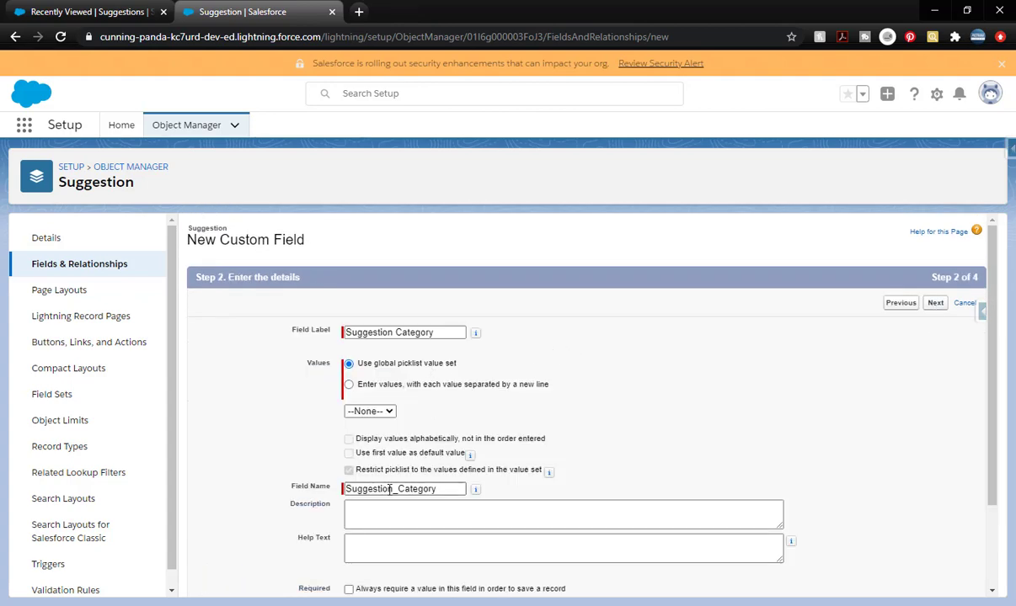
left_click(349, 386)
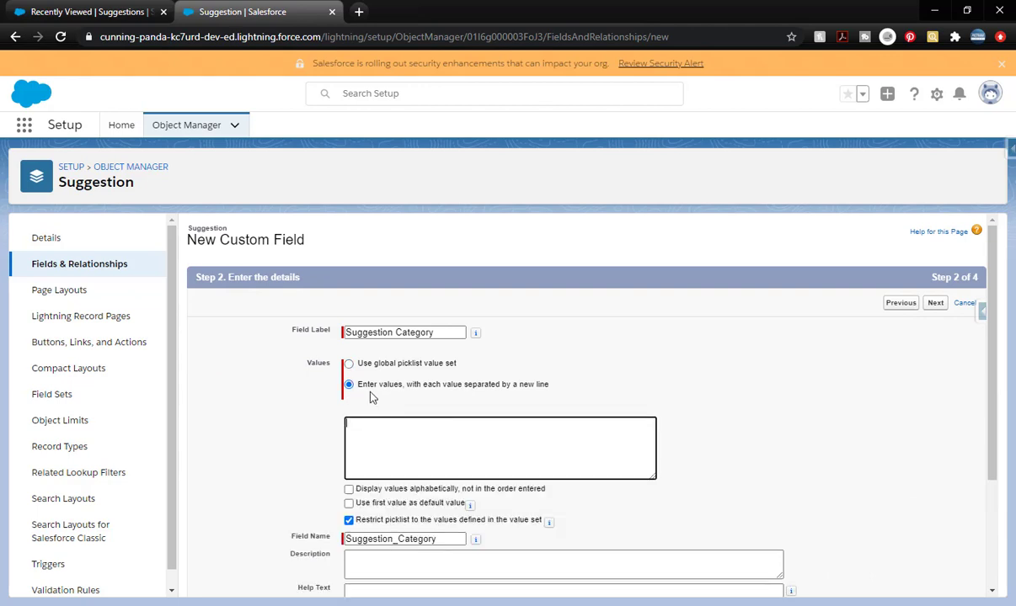
left_click(410, 428)
type("Laboratory Experiments Guest Services Communications/IT Weapons Systems Kitchen Snack Other")
left_click(701, 422)
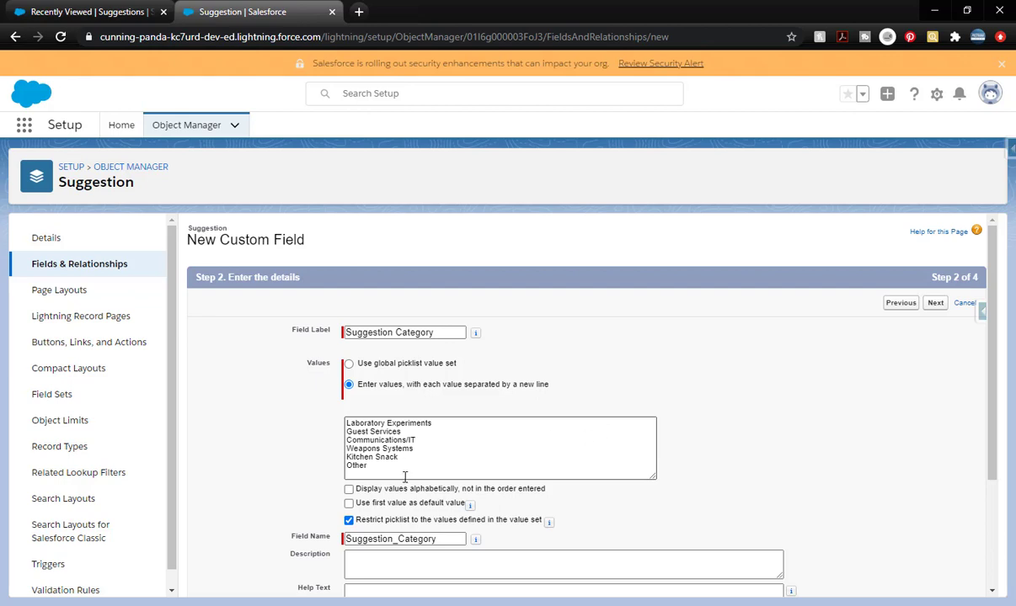
Leave the picklist unrestricted, visible to no profile, and Save & New
scroll(728, 473, "down", 1)
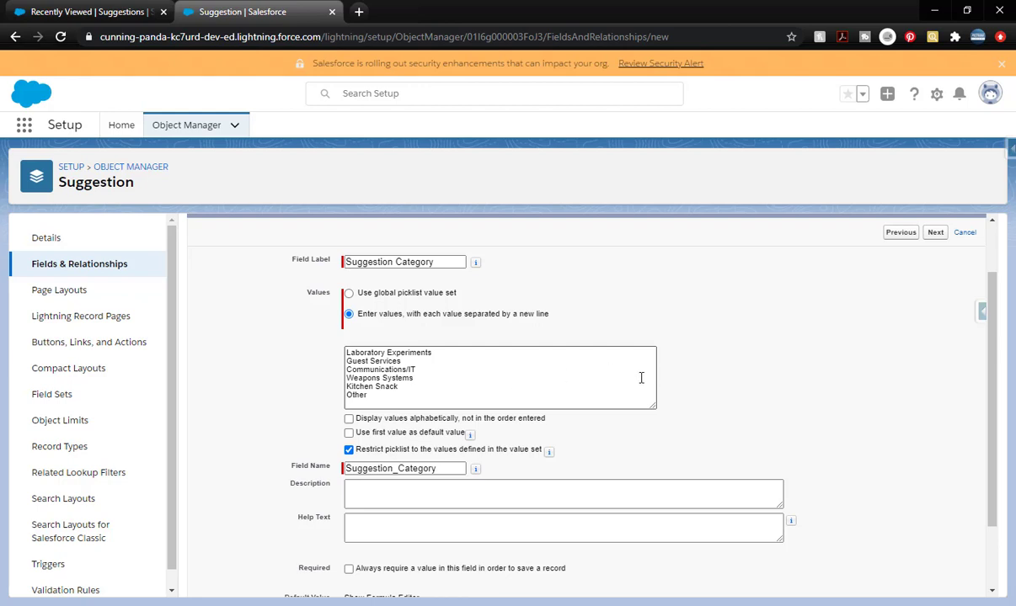
left_click(349, 450)
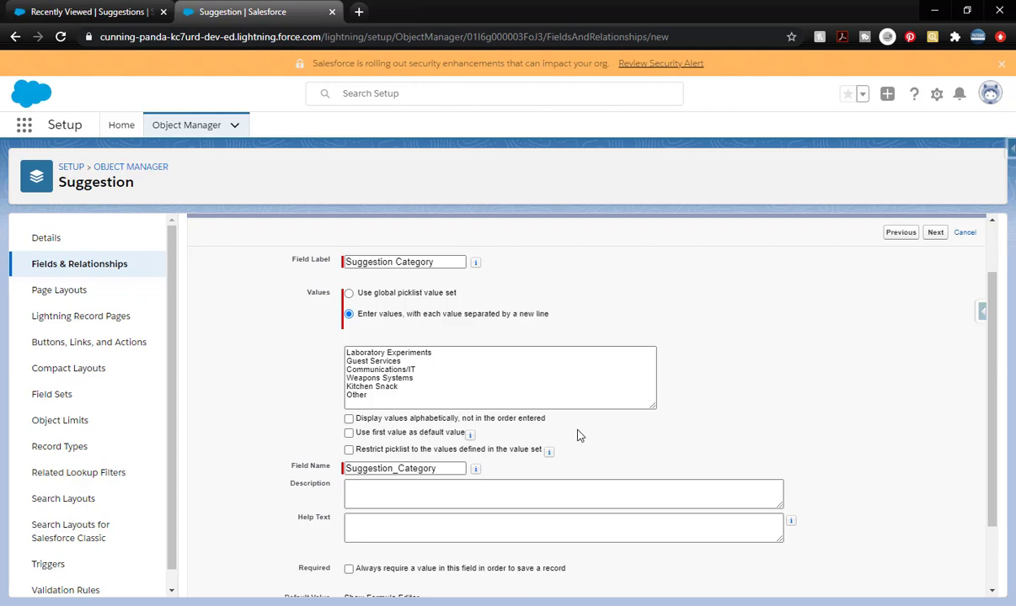
left_click(935, 232)
left_click(700, 421)
scroll(796, 397, "down", 4)
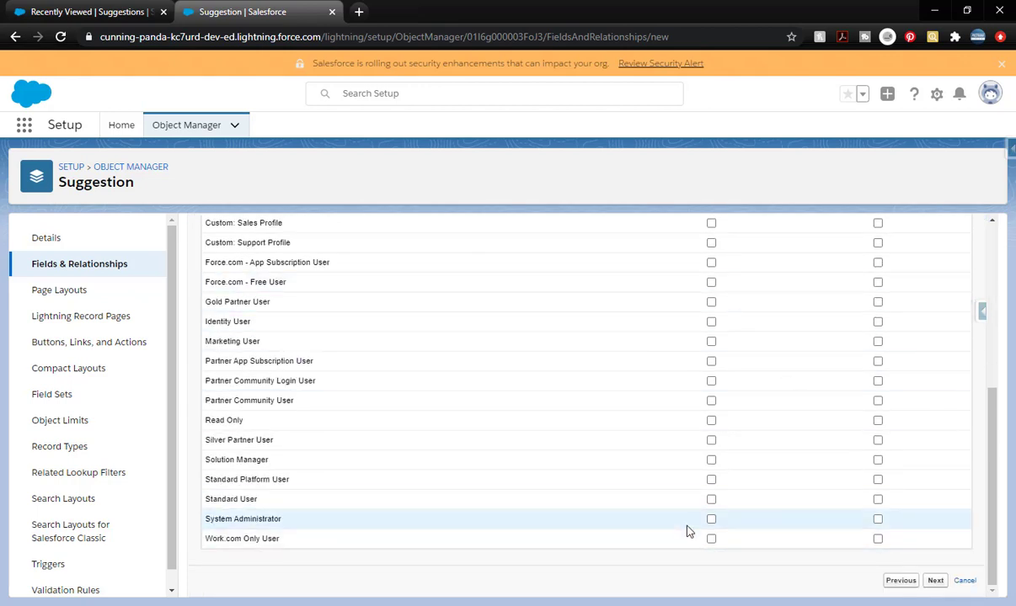
left_click(933, 581)
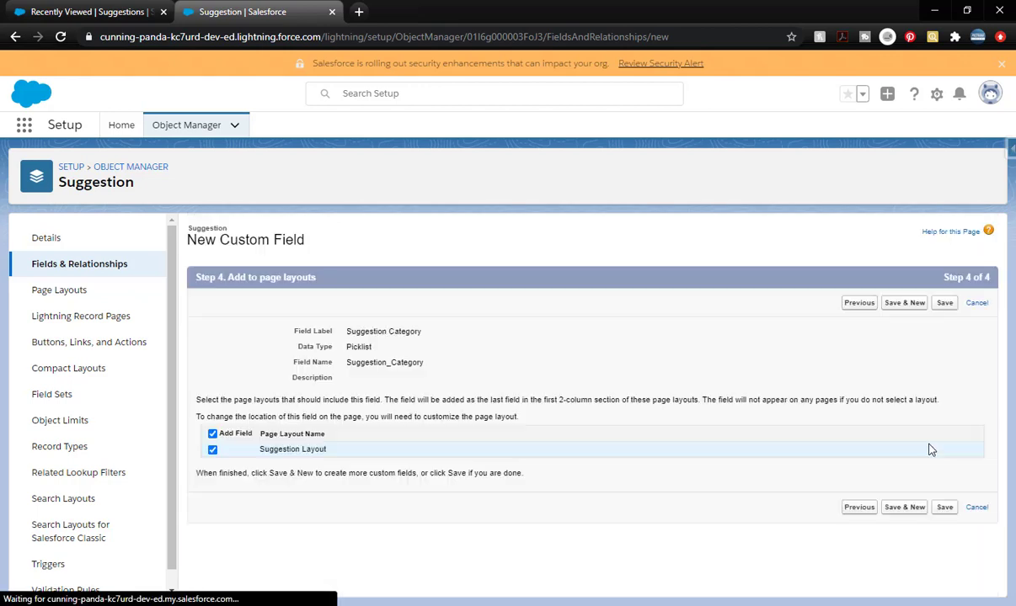
left_click(904, 303)
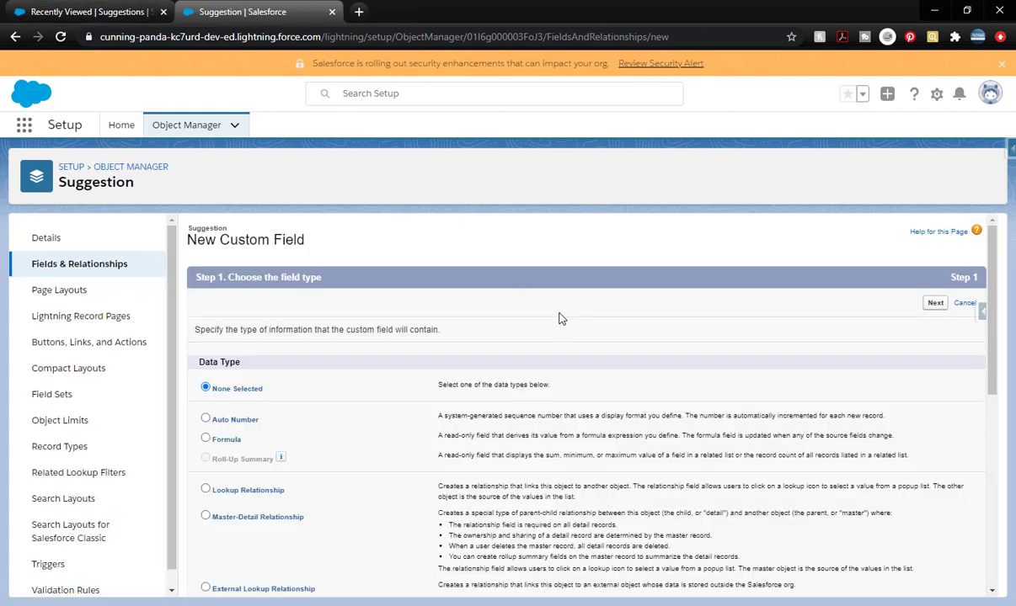
Choose Picklist for the Status field and opt to enter its values manually
scroll(572, 319, "down", 3)
scroll(582, 324, "down", 2)
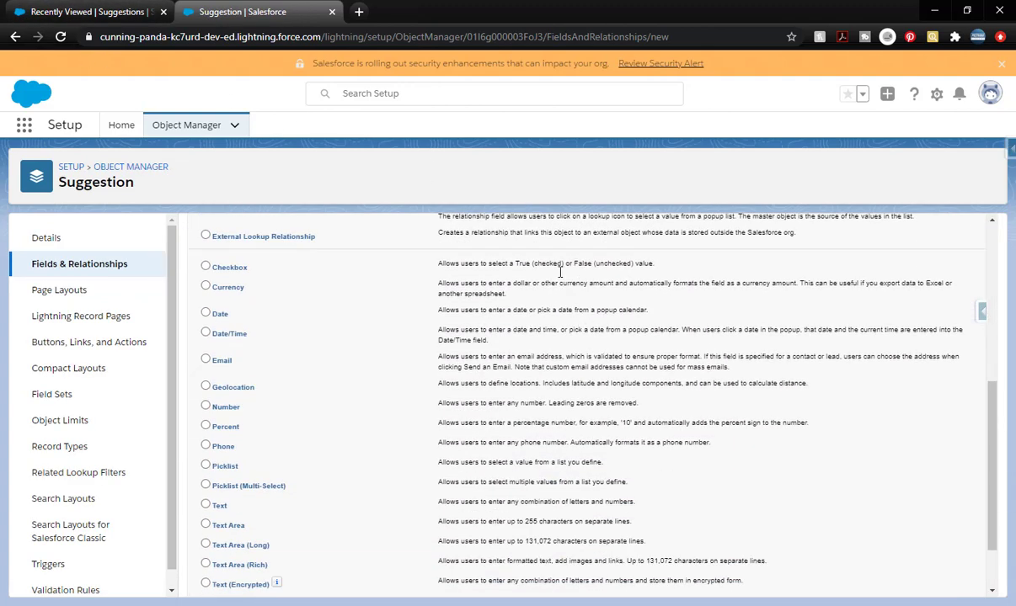
scroll(499, 387, "down", 1)
left_click(206, 395)
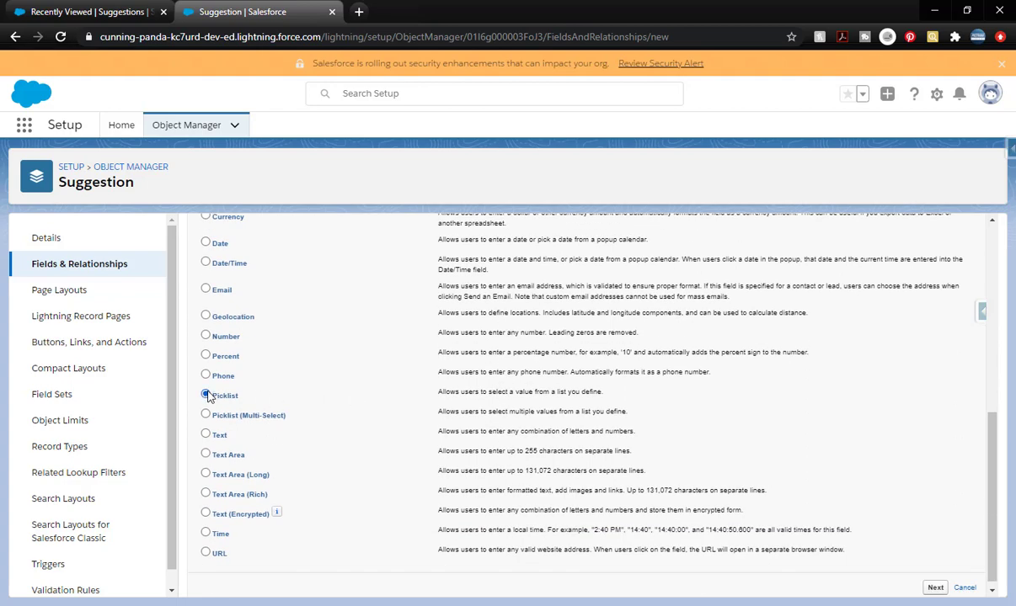
scroll(825, 291, "up", 3)
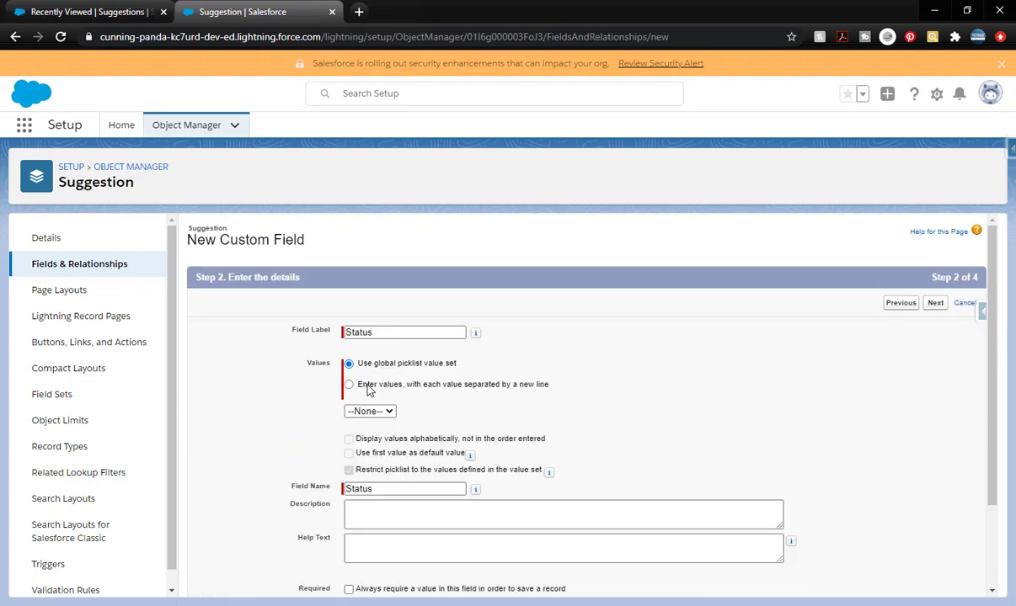
left_click(367, 390)
Enter New, Under Construction, In Progress and Implemented, making New the default
left_click(388, 424)
type("New")
key("Return")
type("Under ConstructoinIn Progress")
key("Return")
type("Implemented")
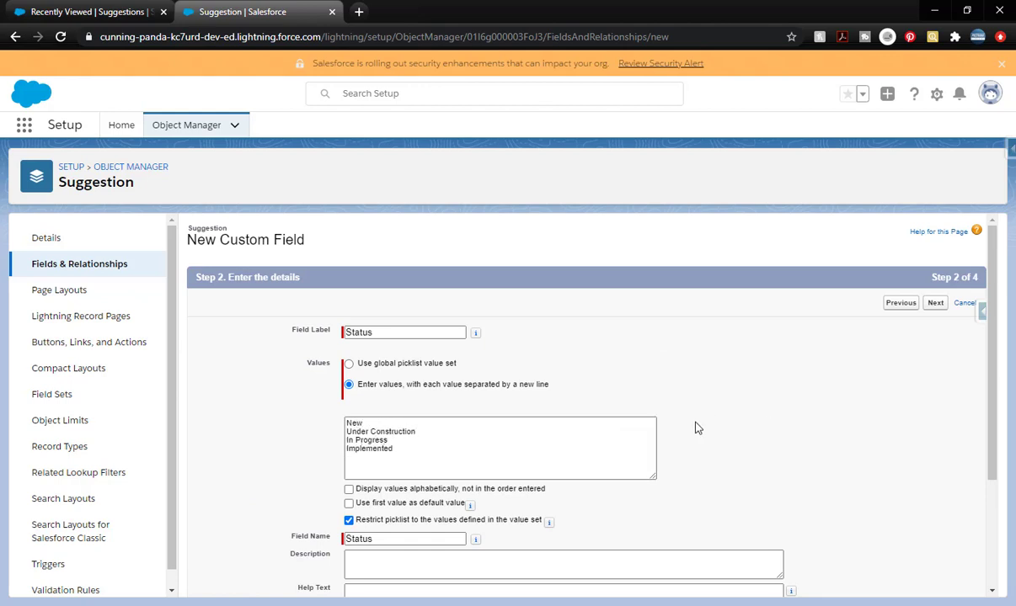
double_click(352, 423)
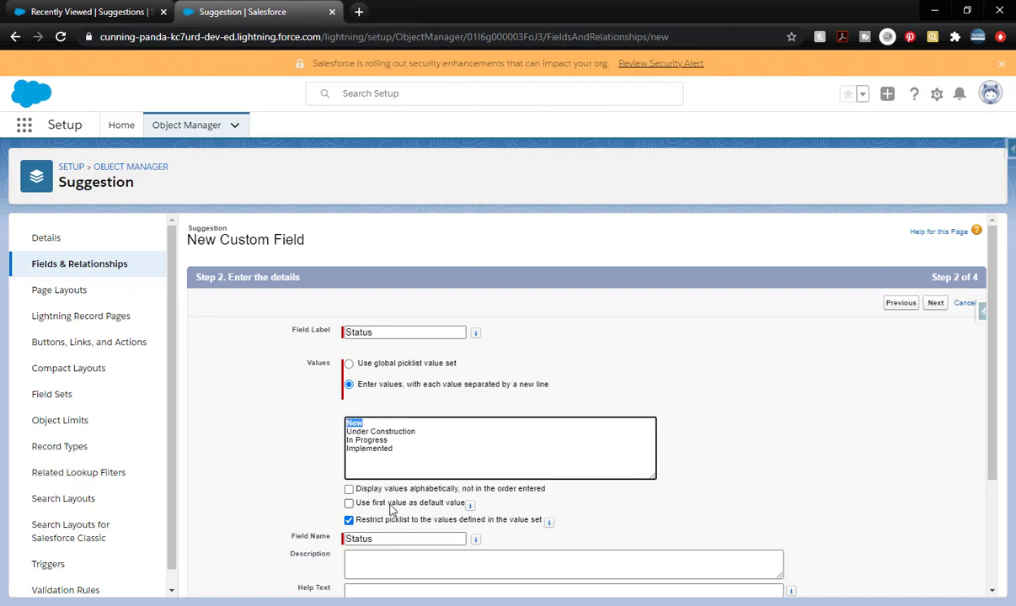
left_click(349, 503)
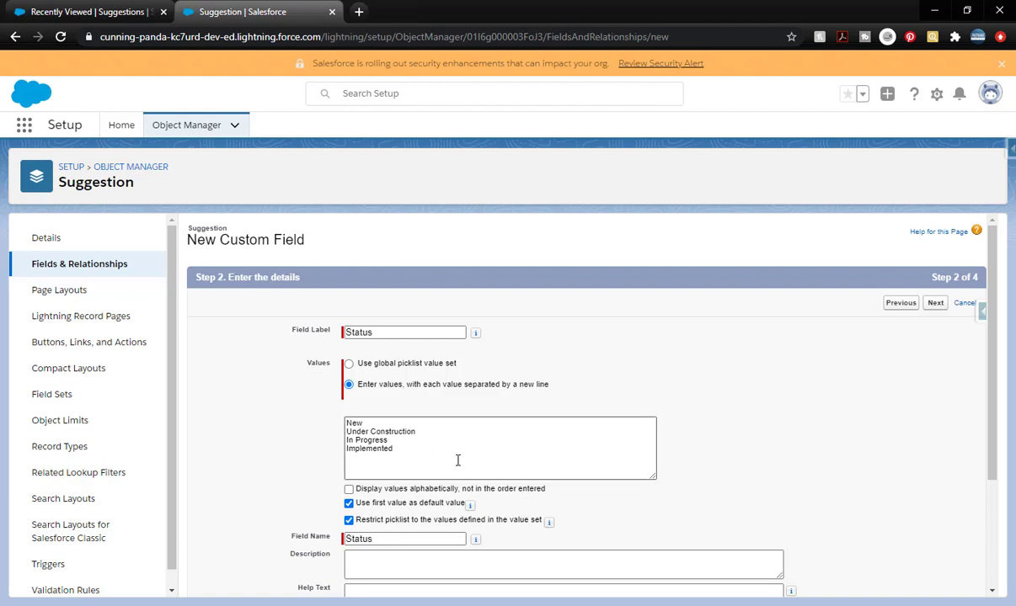
Make Status visible to no profile, keep the layout, and Save & New
scroll(640, 404, "down", 3)
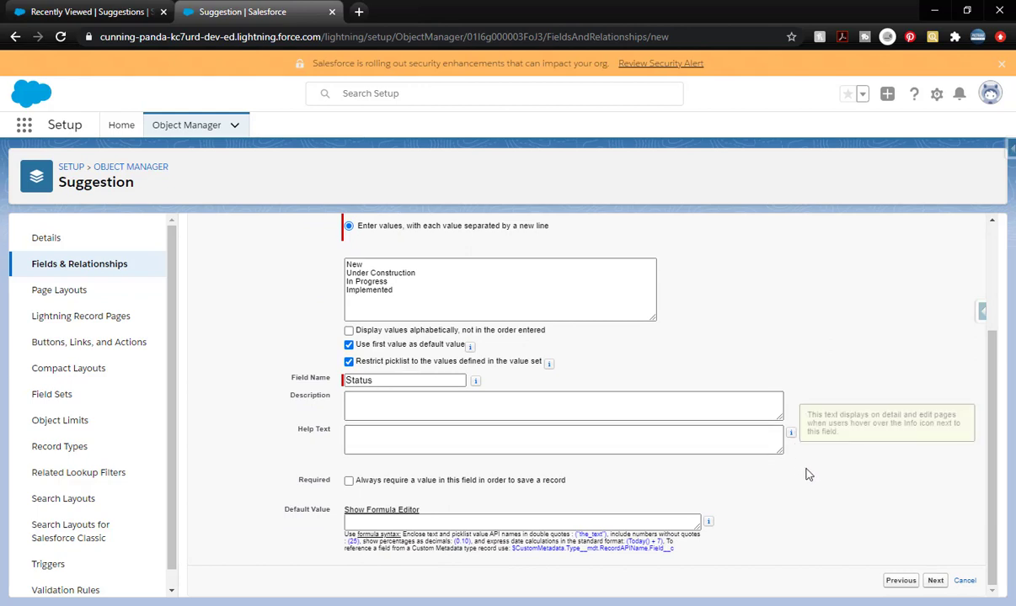
left_click(937, 582)
left_click(700, 420)
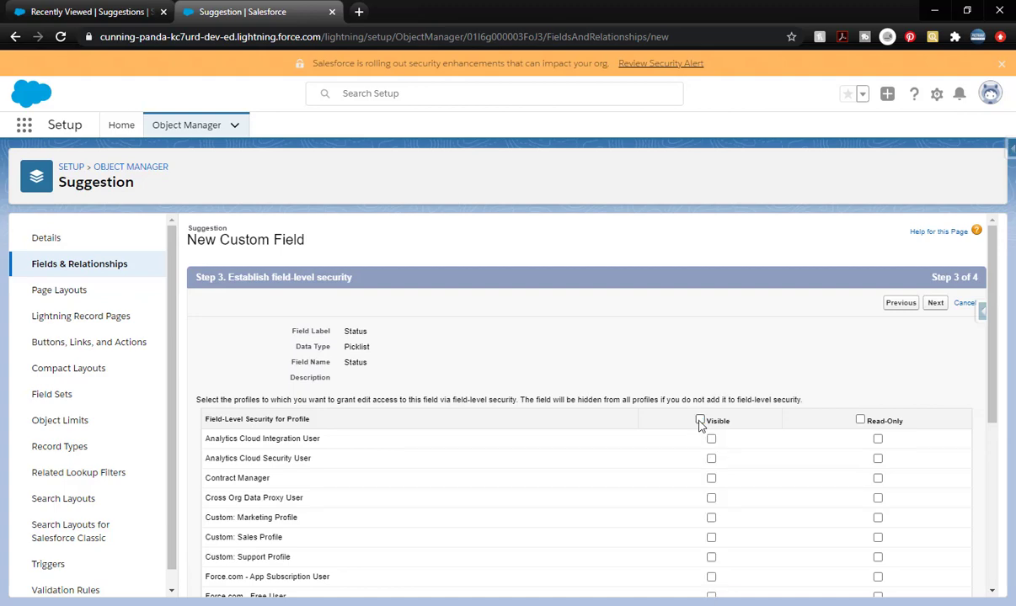
scroll(748, 439, "down", 4)
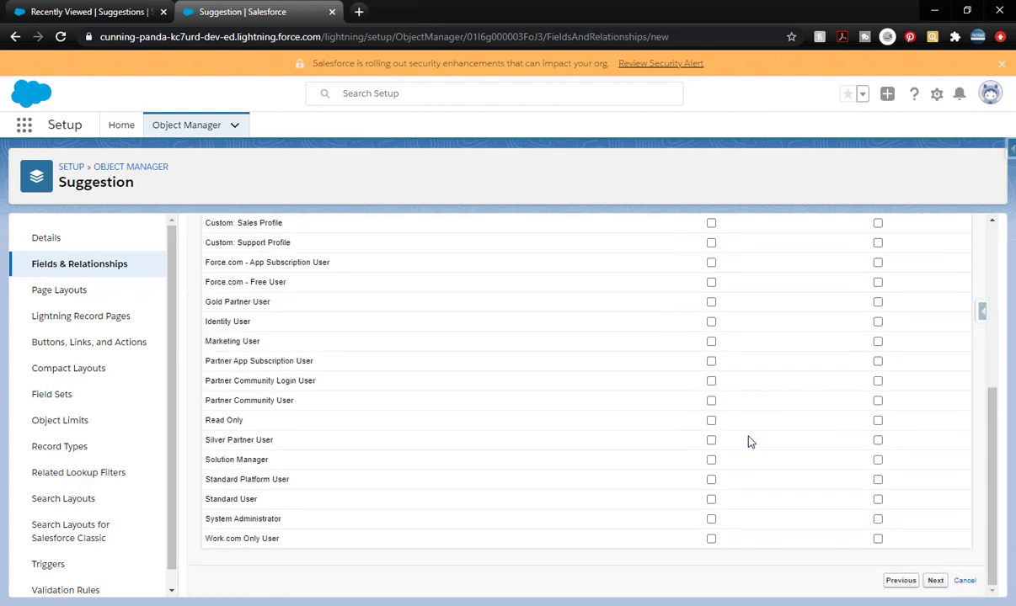
left_click(935, 580)
left_click(902, 304)
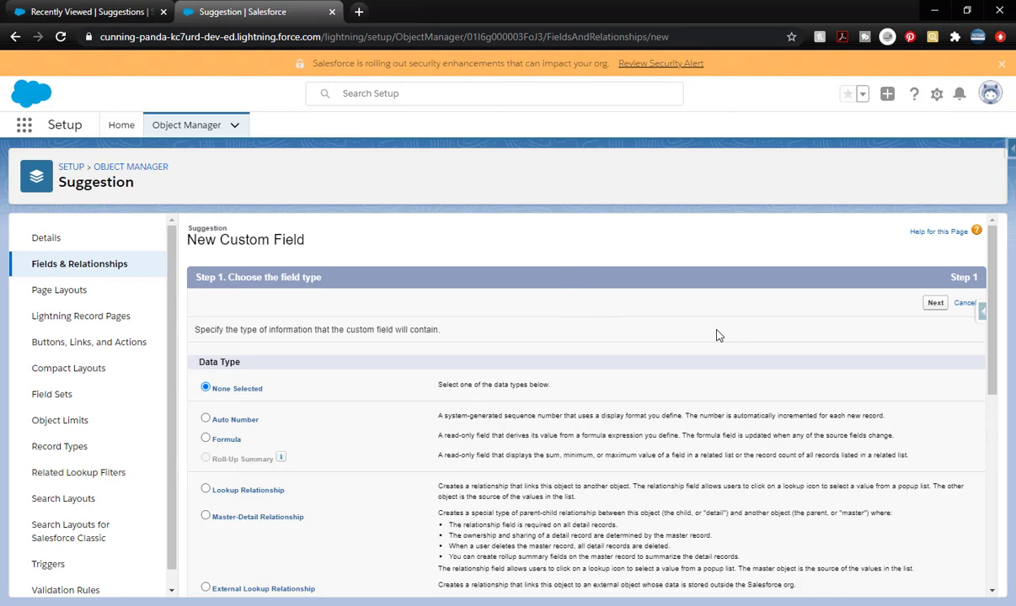
Create a new Date field on Suggestion labelled 'Implemented Date'
scroll(381, 377, "down", 4)
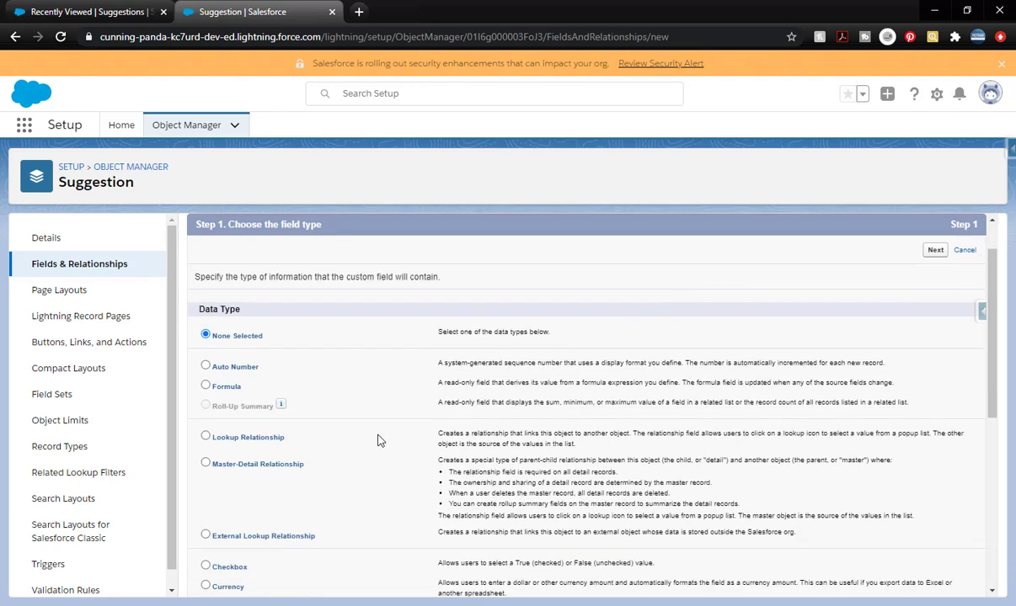
left_click(206, 385)
scroll(867, 362, "up", 4)
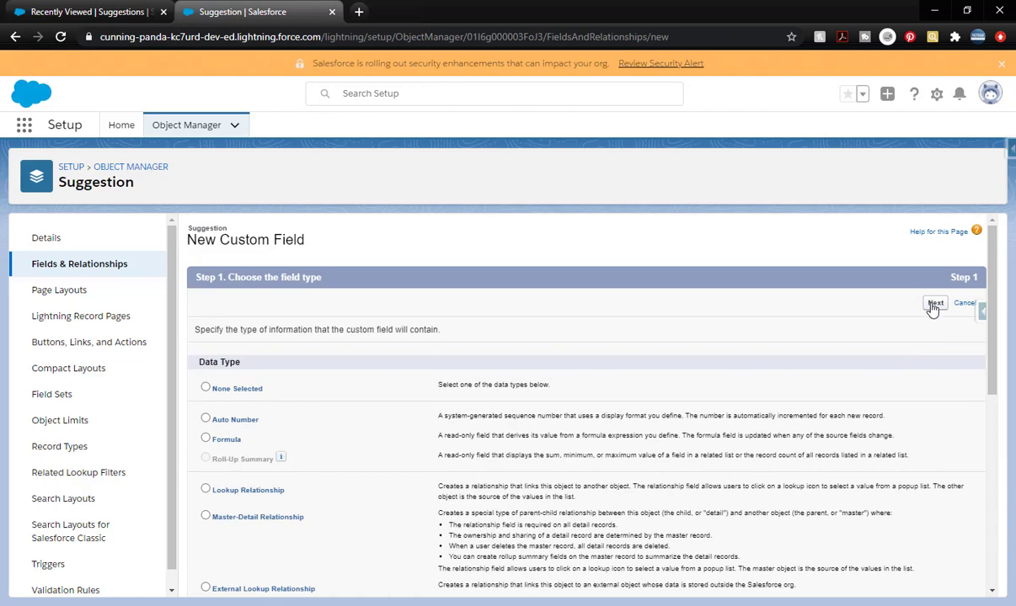
left_click(932, 305)
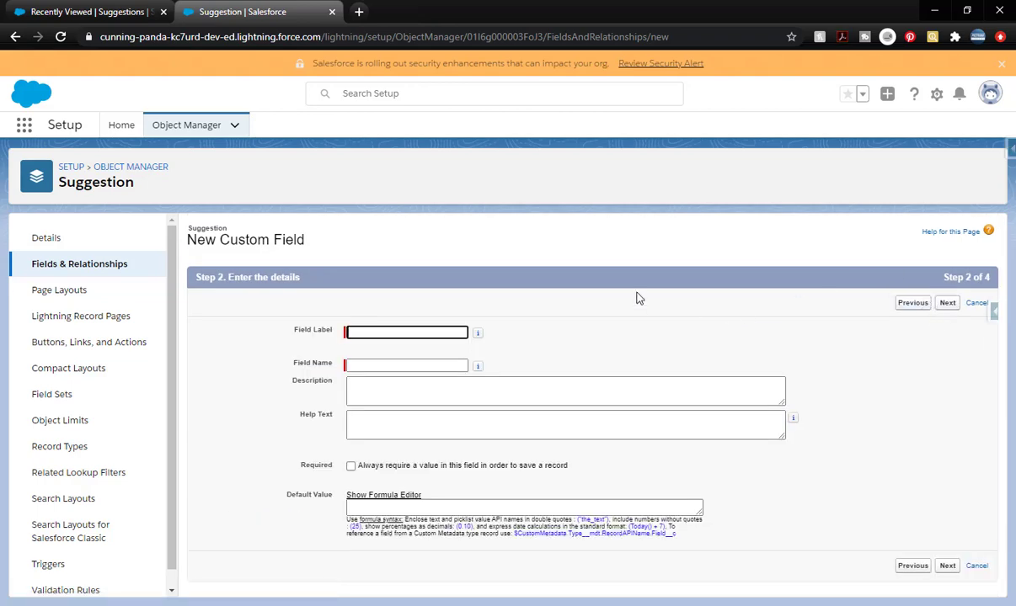
left_click(473, 334)
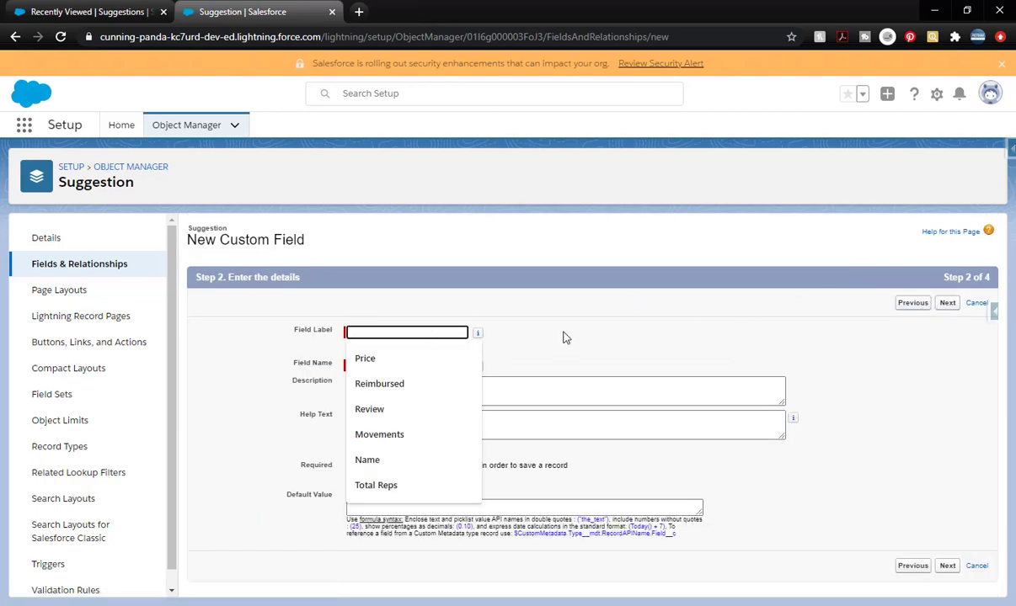
type("Implemented Date")
key("Tab")
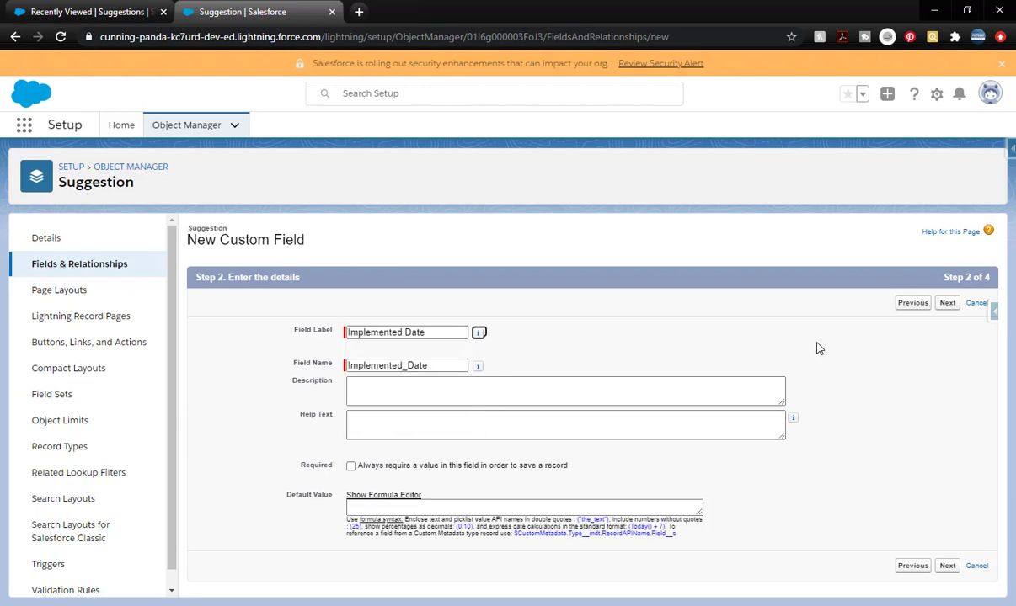
left_click(948, 303)
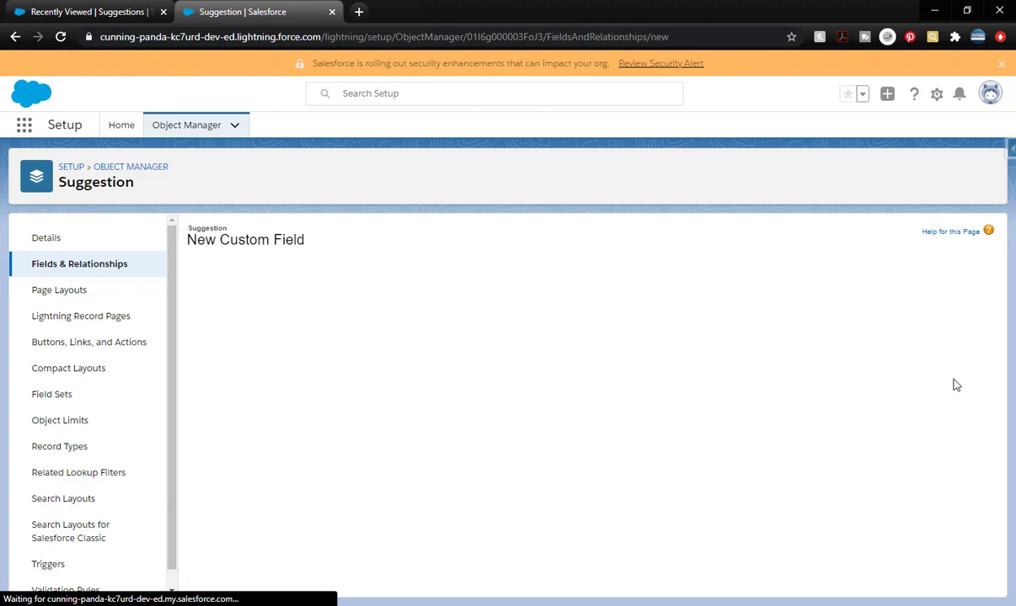
Leave profile visibility unchecked and save the field on the Suggestion Layout
left_click(700, 420)
left_click(700, 421)
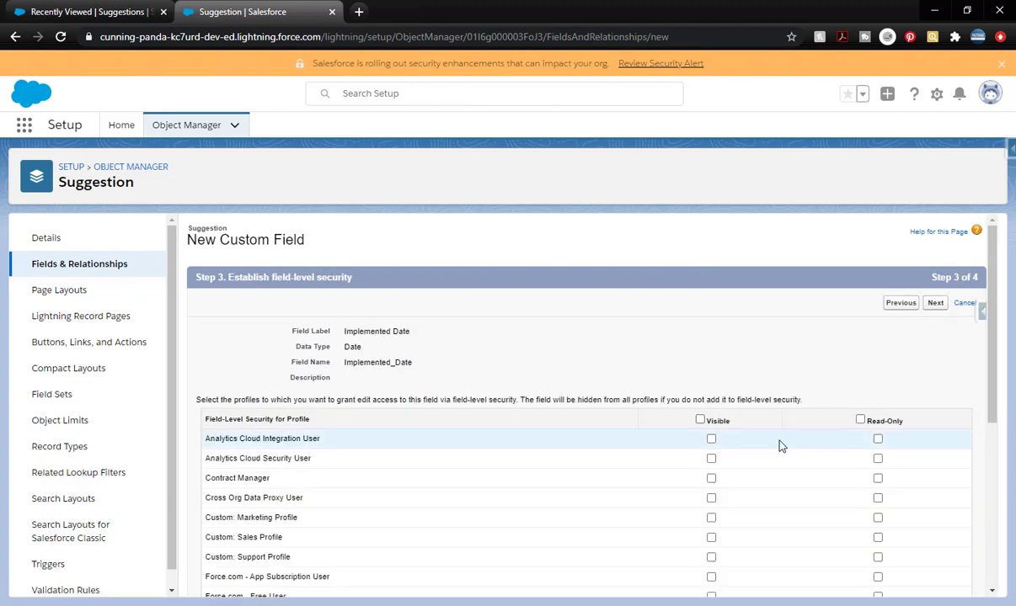
scroll(817, 438, "down", 4)
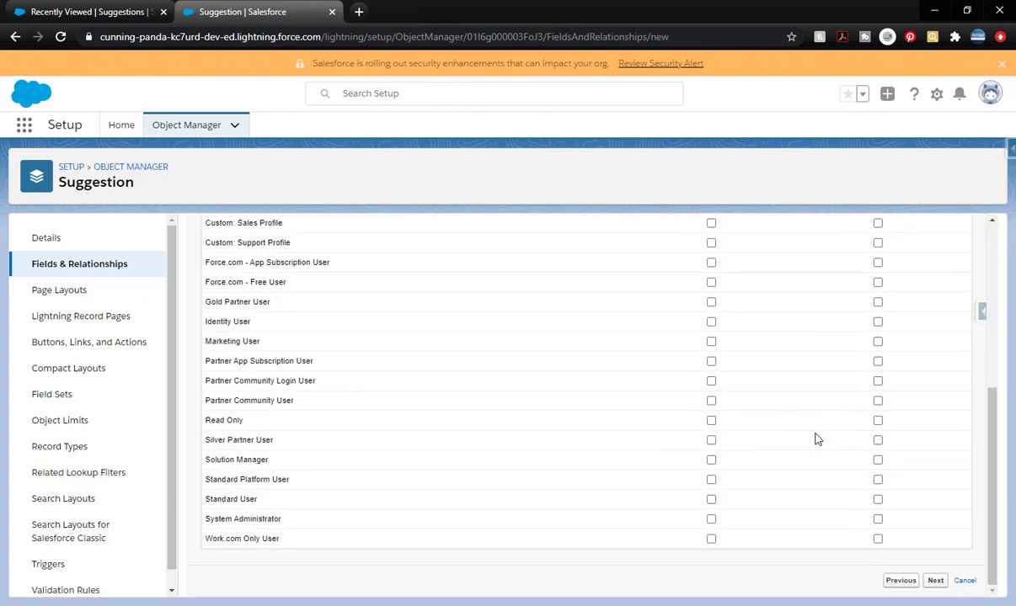
left_click(935, 582)
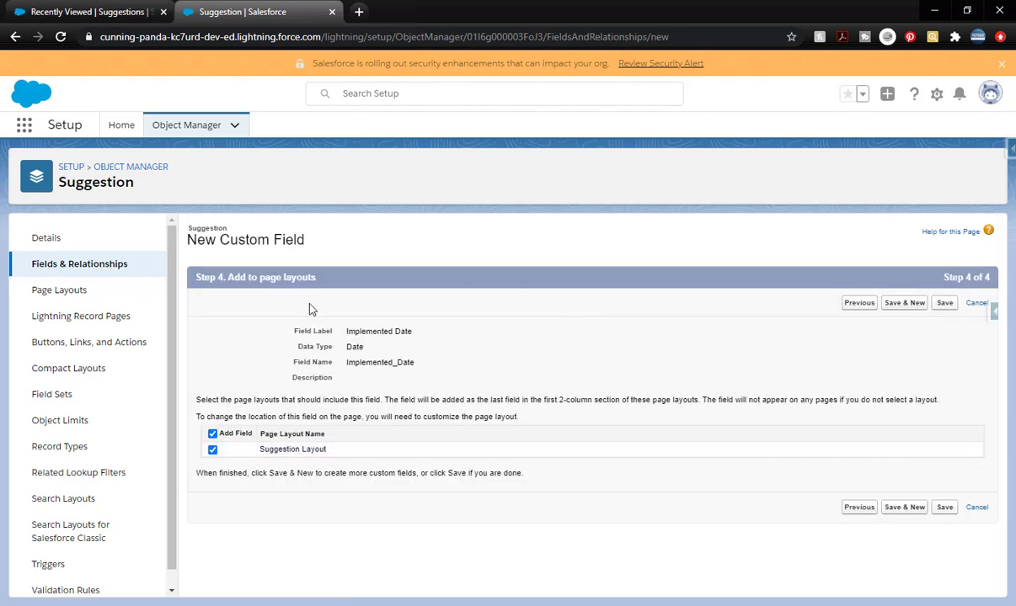
left_click(945, 304)
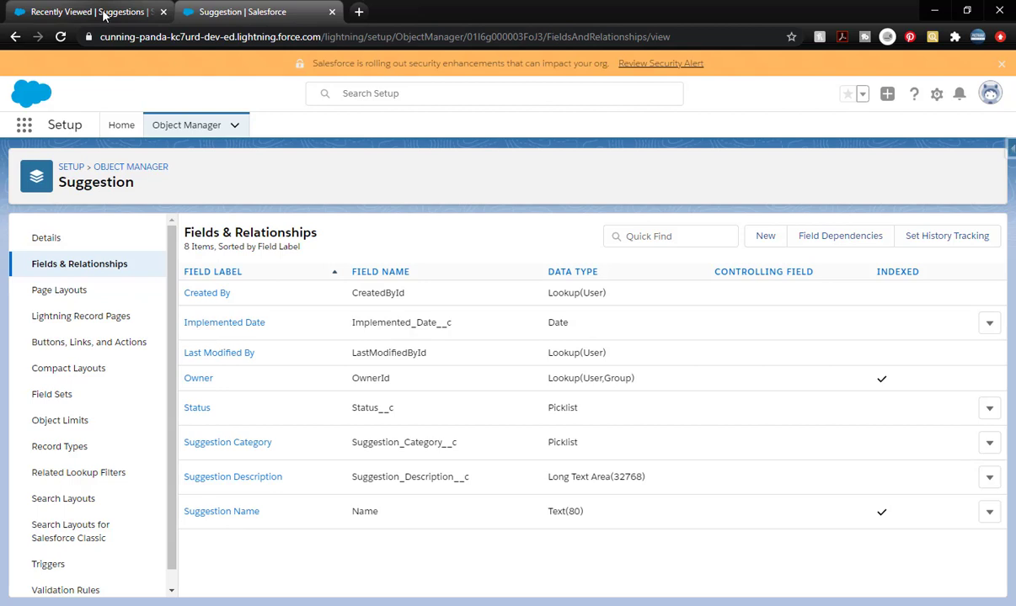
Switch to the Suggestion Box app through the App Launcher search 'suggest'
left_click(24, 127)
type("suggest")
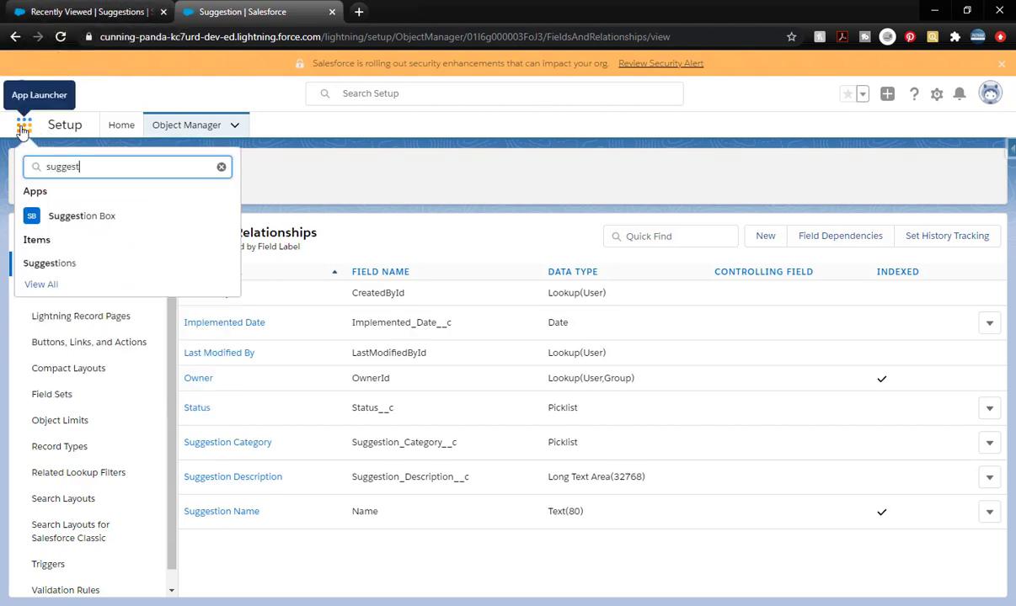
left_click(83, 217)
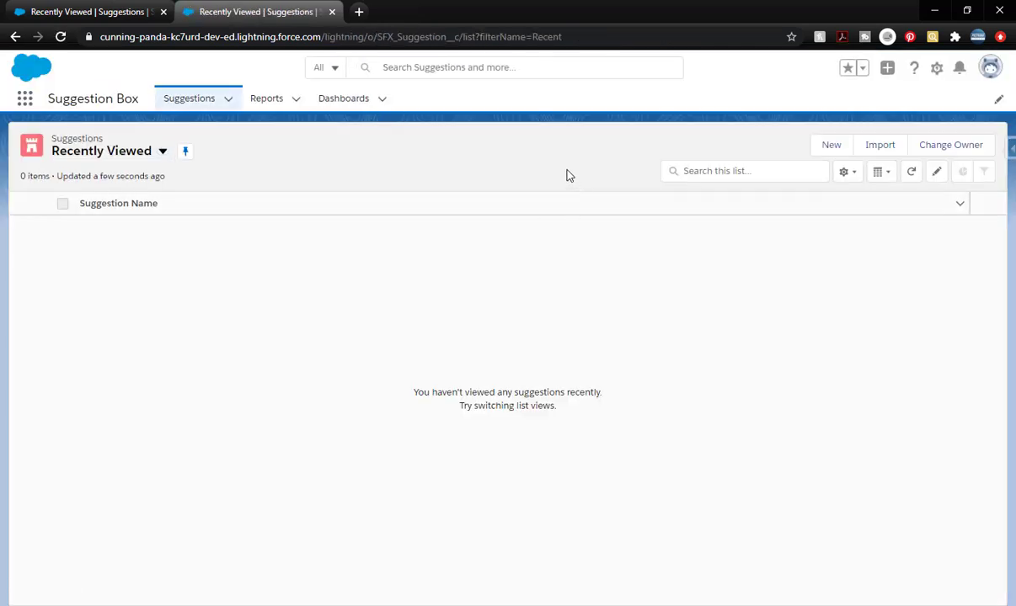
Start a new Suggestion, close the form without saving, and bring up the settings menu
left_click(832, 147)
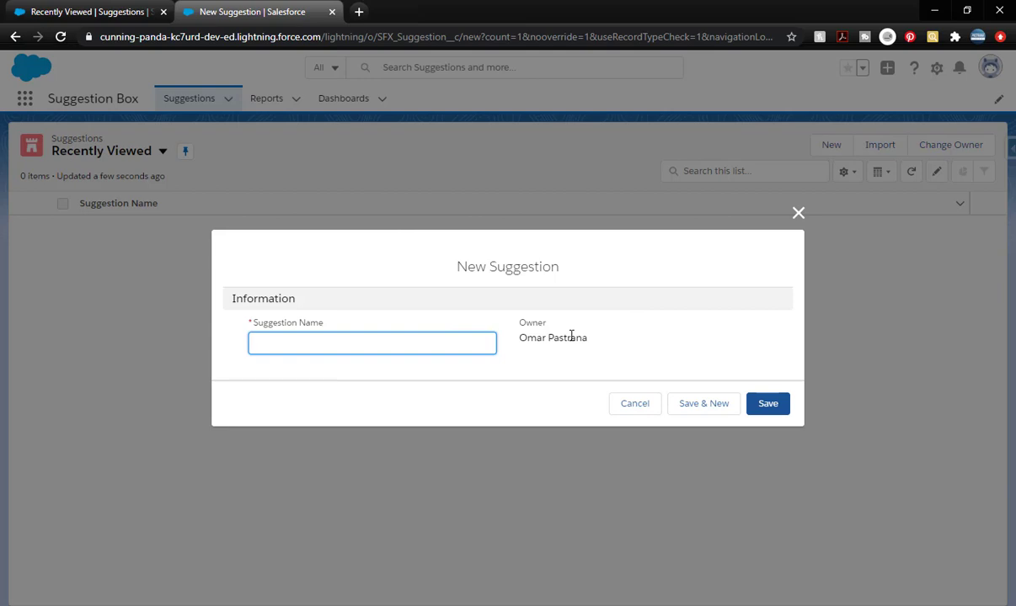
left_click(798, 215)
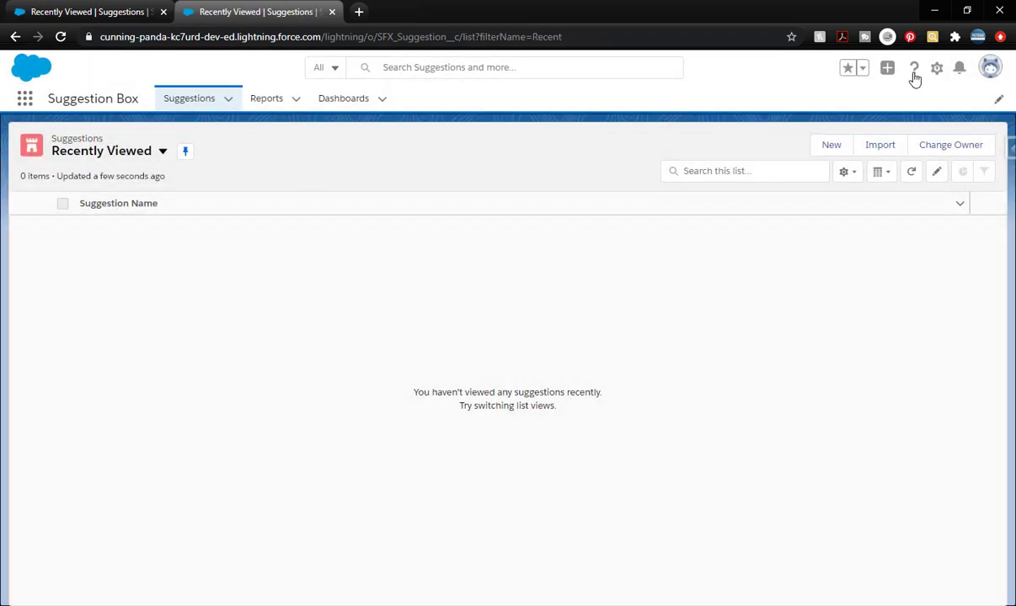
left_click(936, 69)
Go to Setup and find the Permission Sets page by searching 'permiss'
left_click(898, 109)
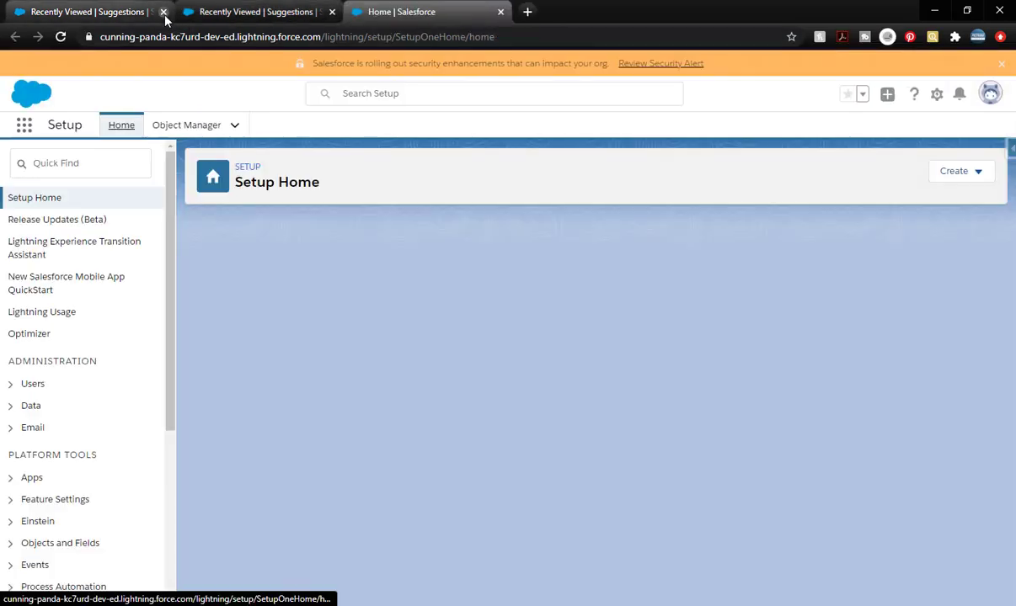
left_click(163, 12)
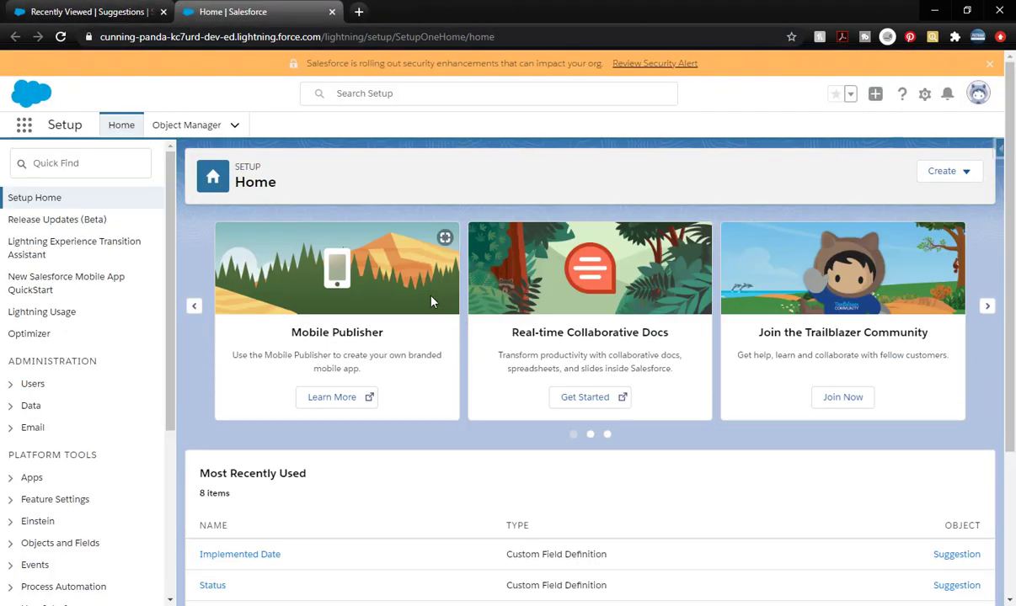
type("p")
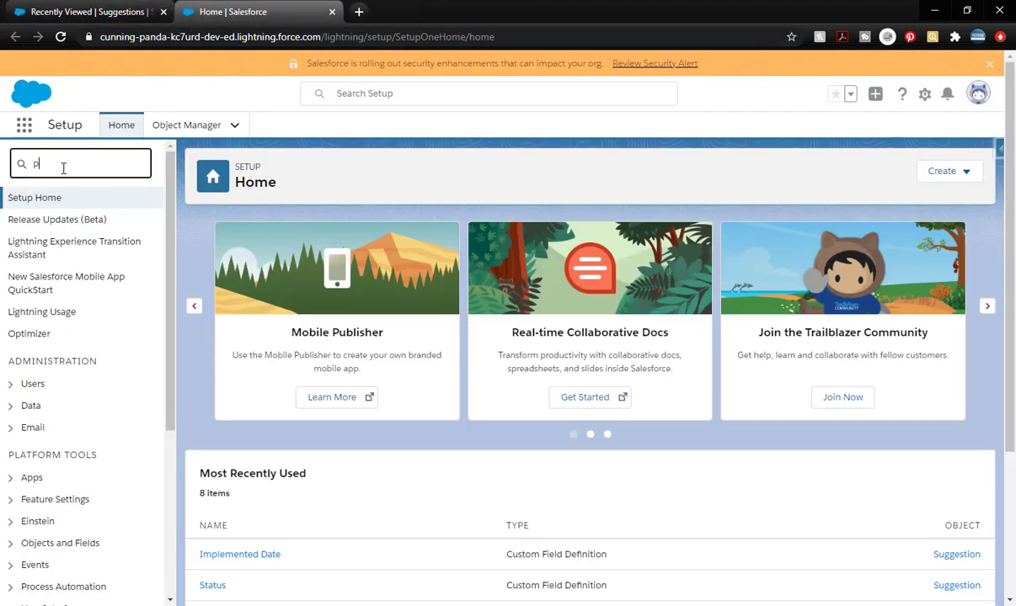
type("ermiss")
left_click(96, 244)
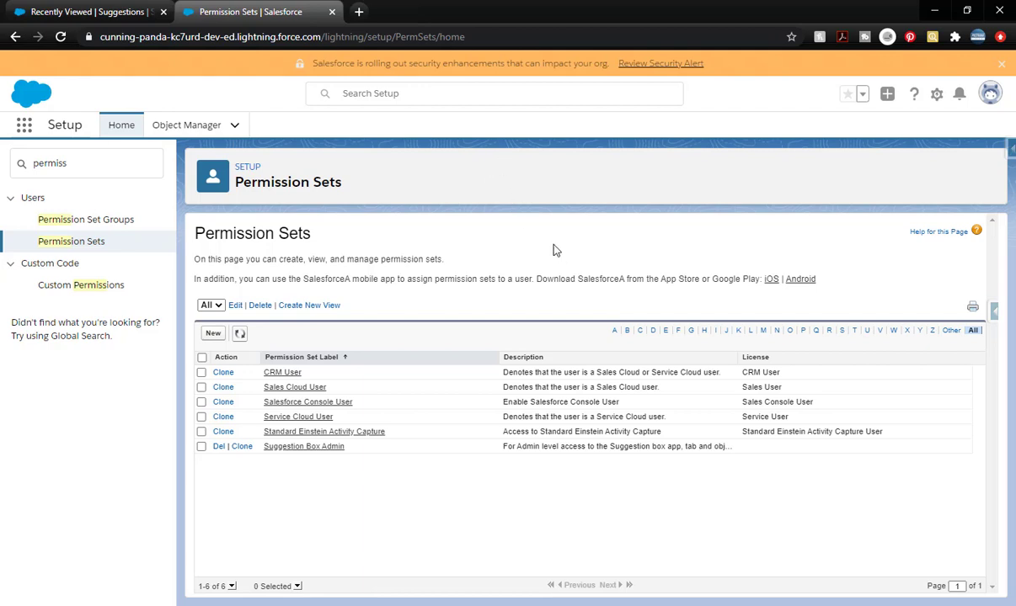
Open the Suggestions object settings within the Suggestion Box Admin permission set
left_click(307, 447)
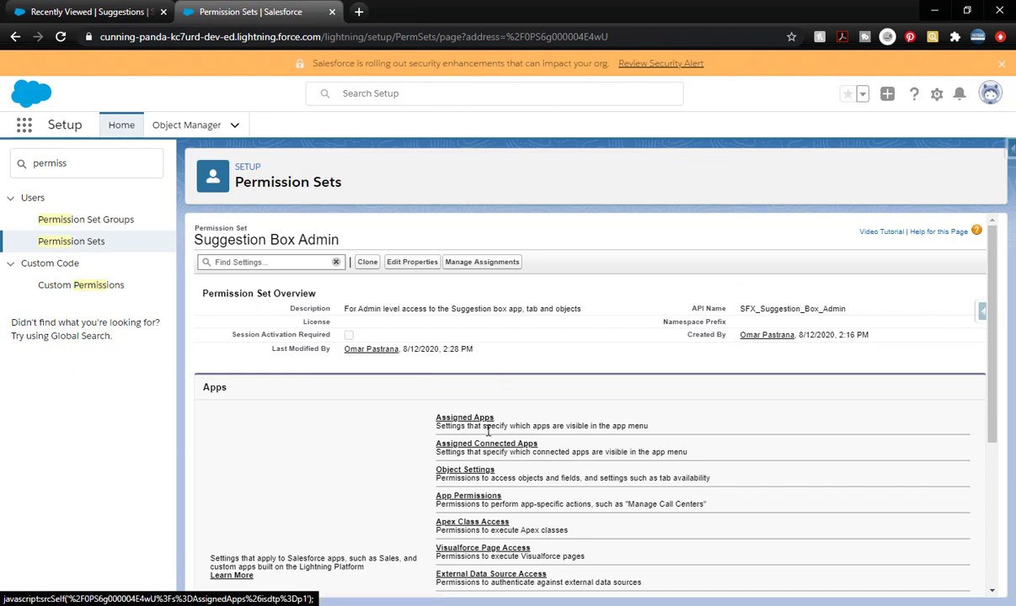
left_click(468, 470)
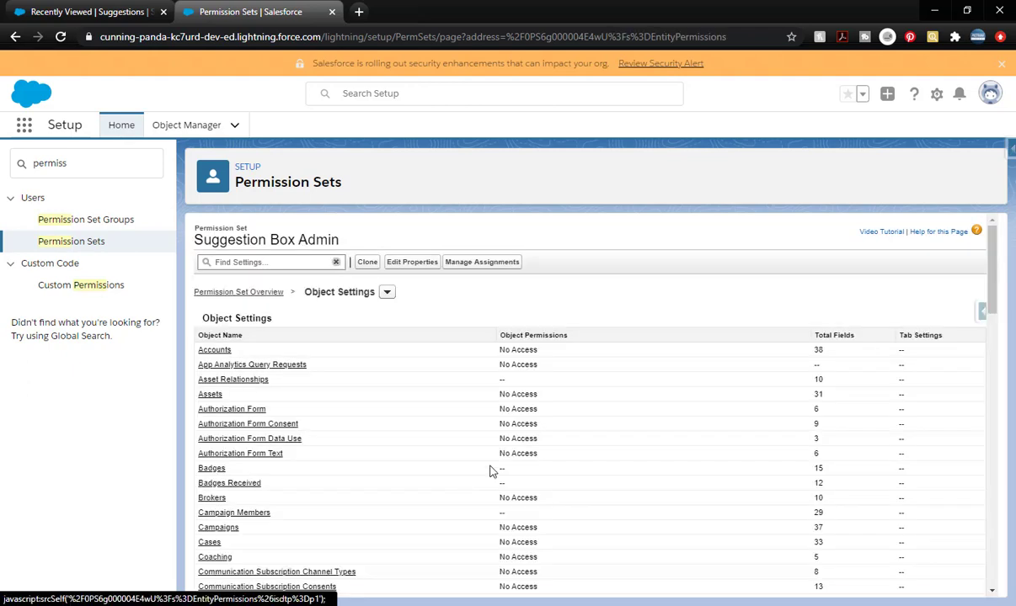
scroll(489, 465, "down", 3)
scroll(489, 465, "down", 10)
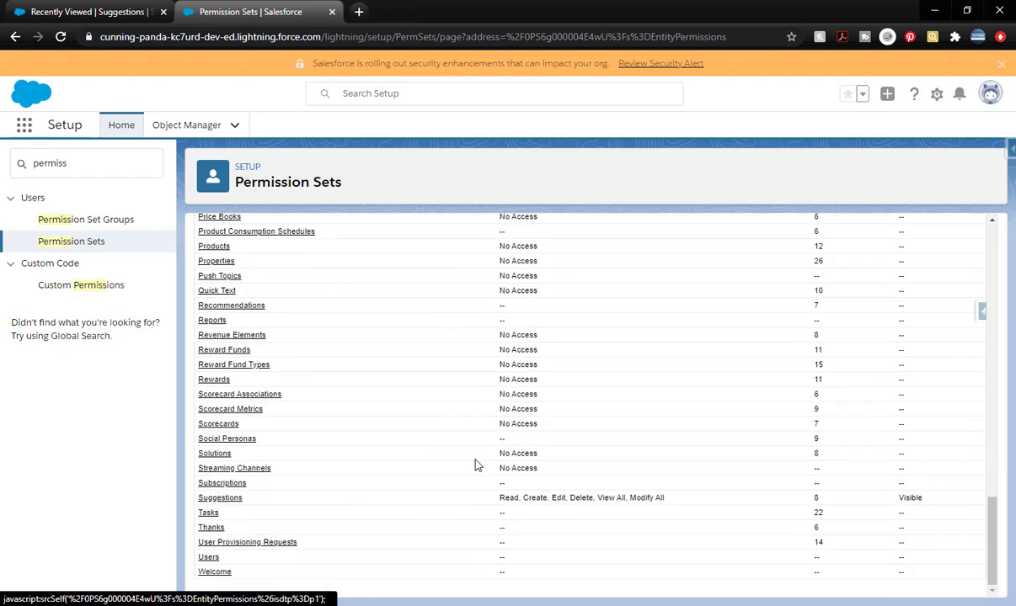
left_click(219, 499)
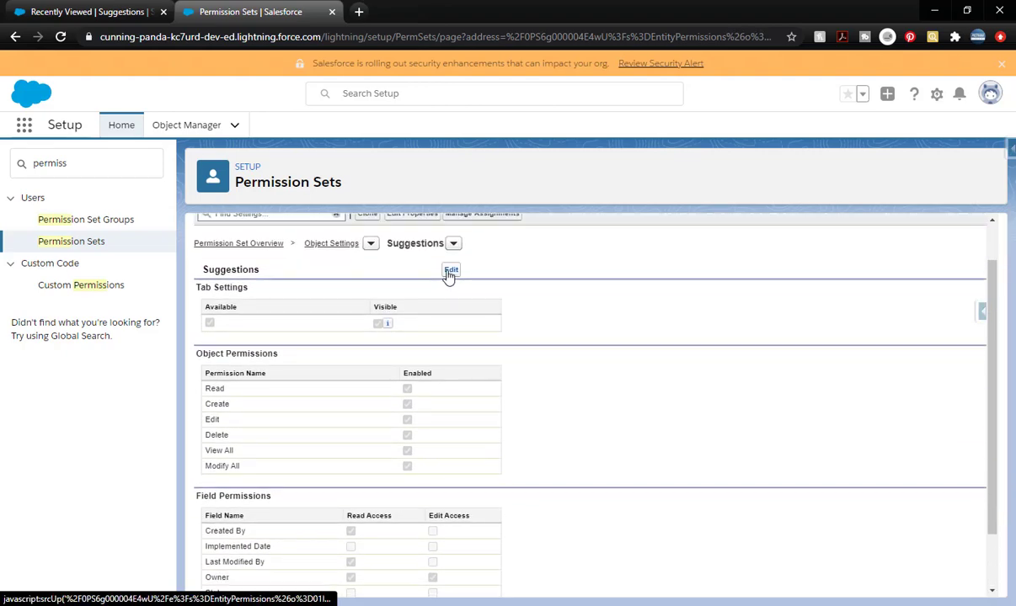
Grant Edit access on Implemented Date, Status, Suggestion Description and Suggestion Category, then save
left_click(451, 271)
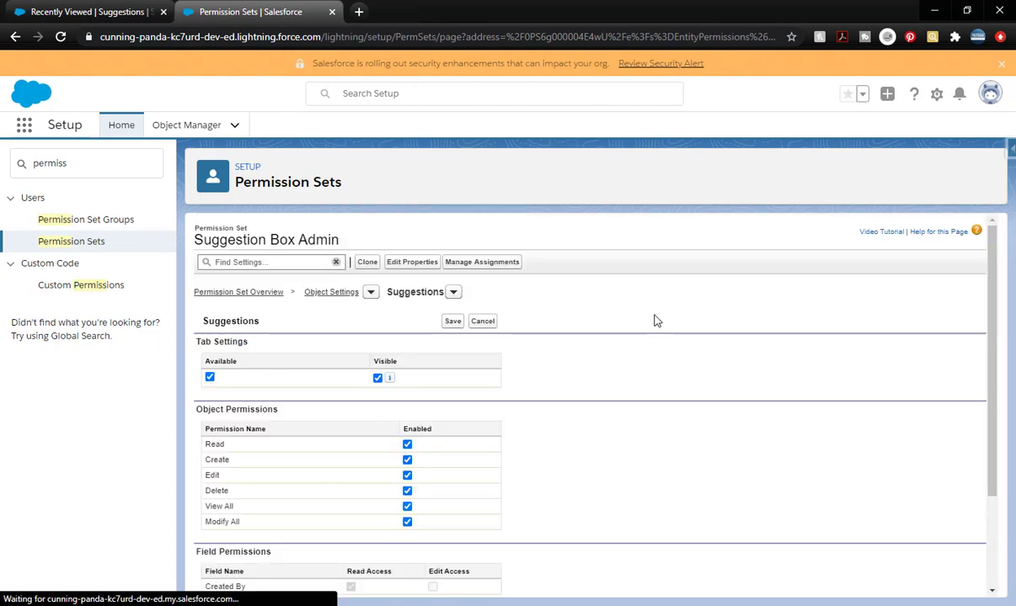
scroll(656, 345, "down", 3)
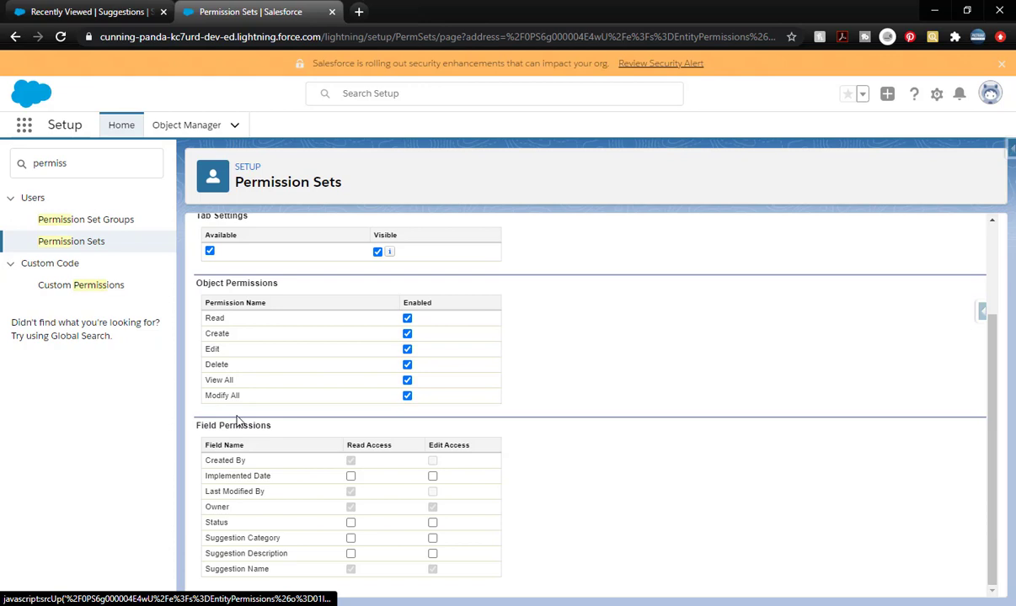
left_click(432, 477)
left_click(432, 523)
left_click(432, 554)
left_click(432, 538)
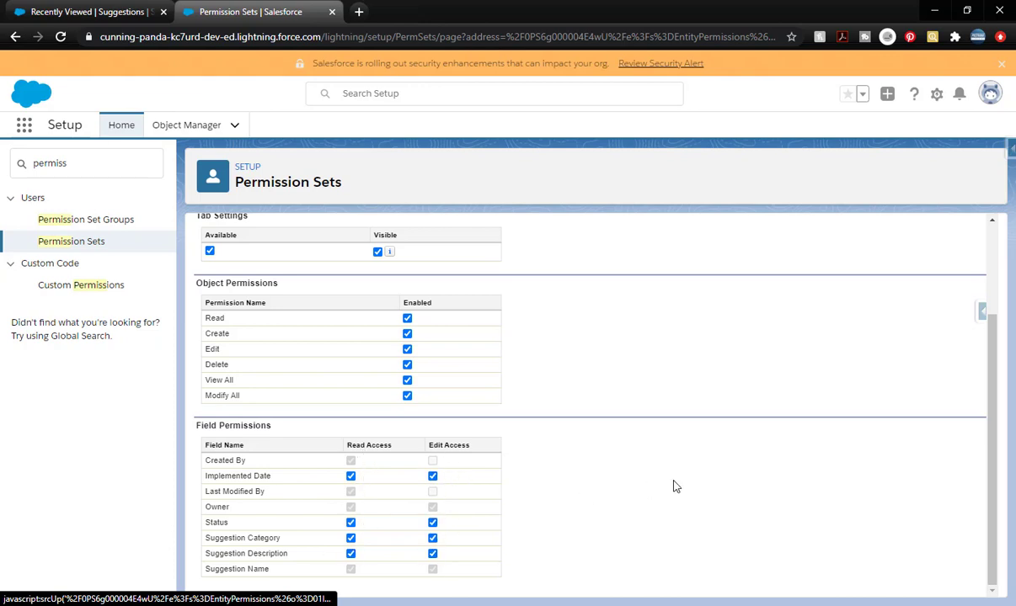
scroll(687, 480, "up", 3)
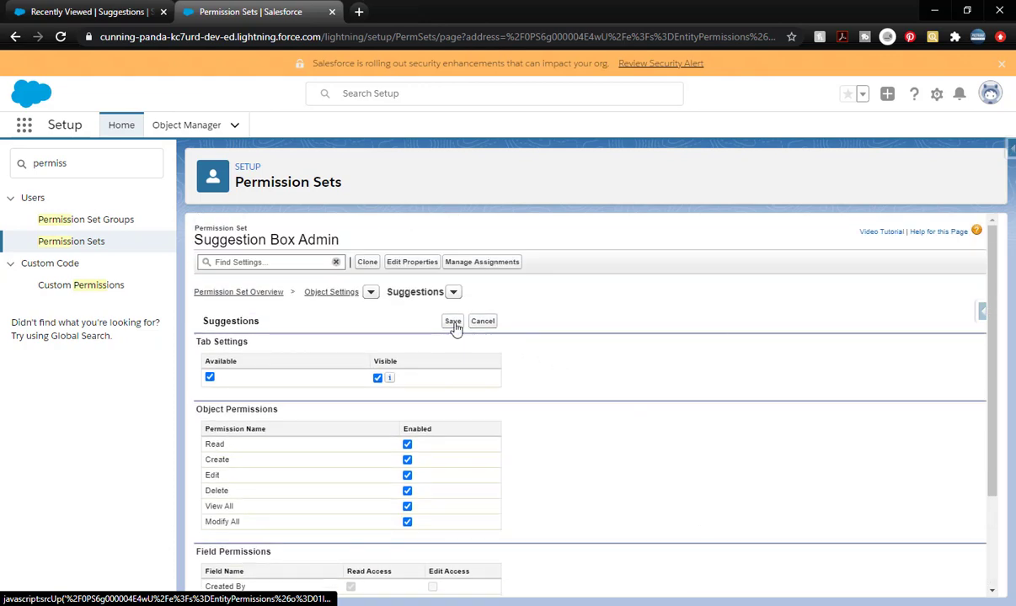
left_click(453, 322)
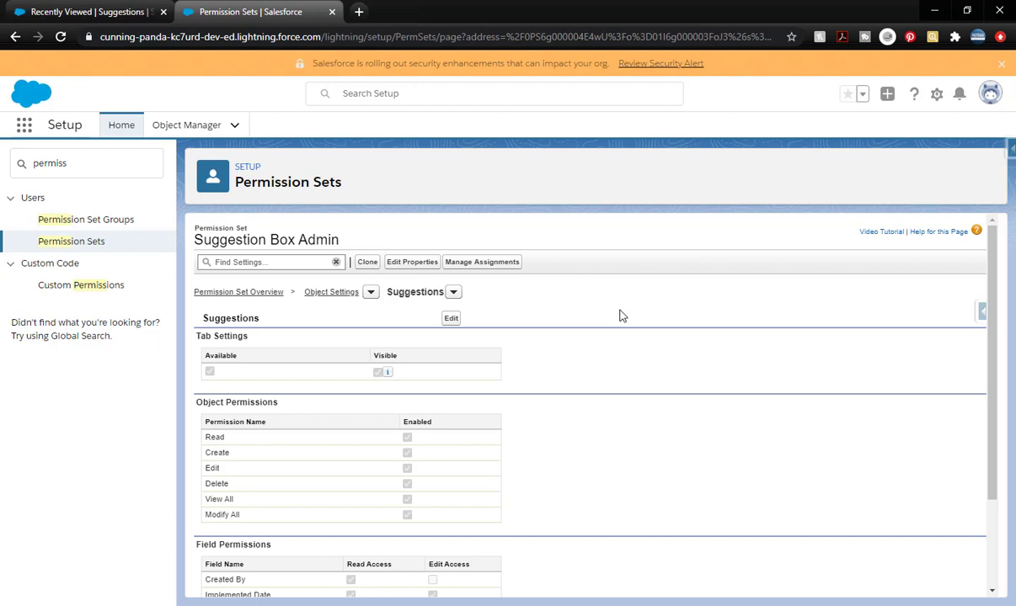
Clone the Admin set as Suggestion Box User, replacing Admin with User in label, API name and description
left_click(368, 263)
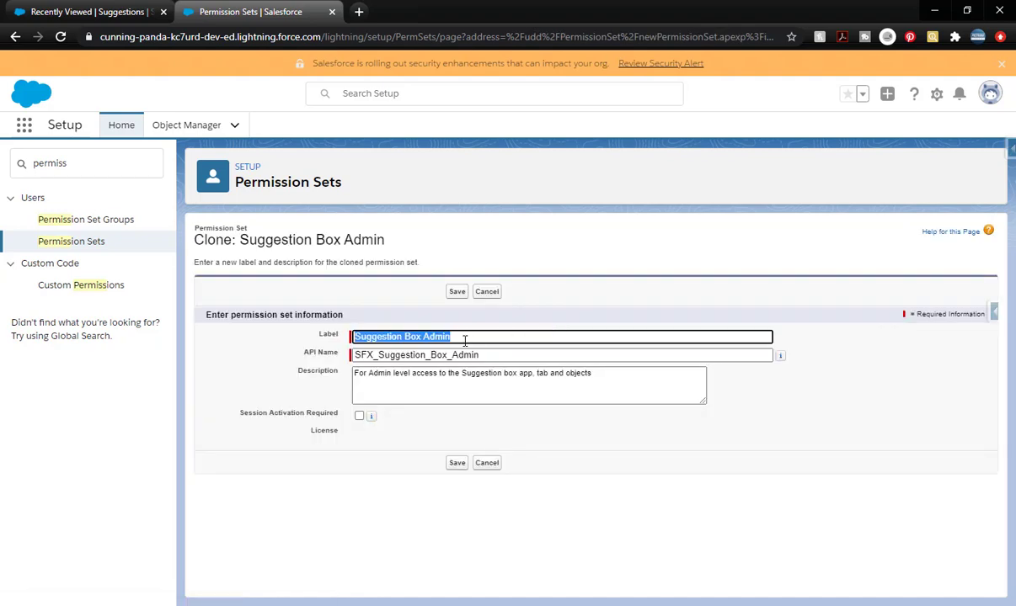
double_click(436, 336)
type("User")
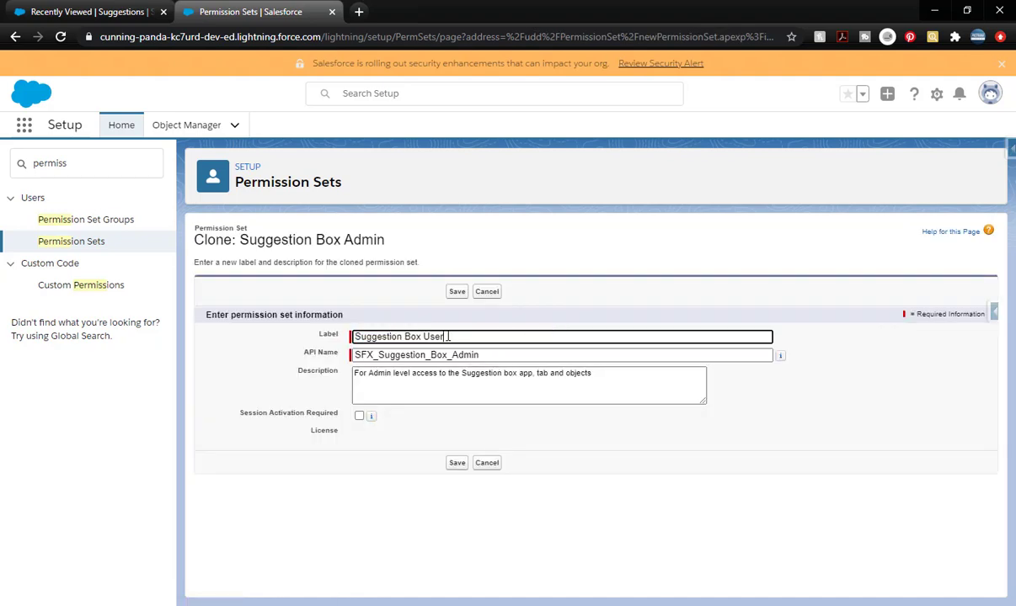
double_click(496, 355)
type("User")
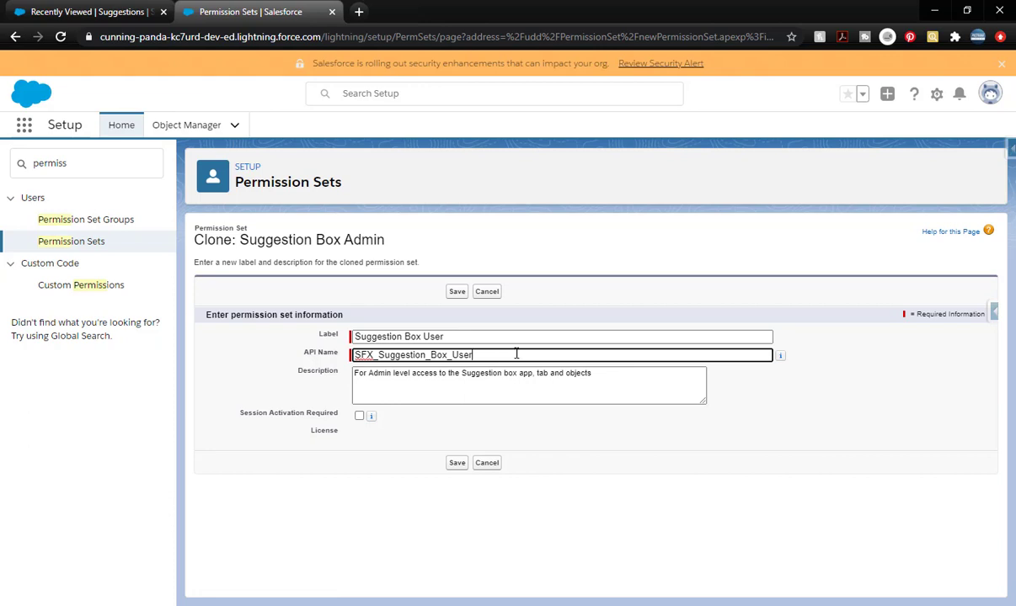
double_click(380, 373)
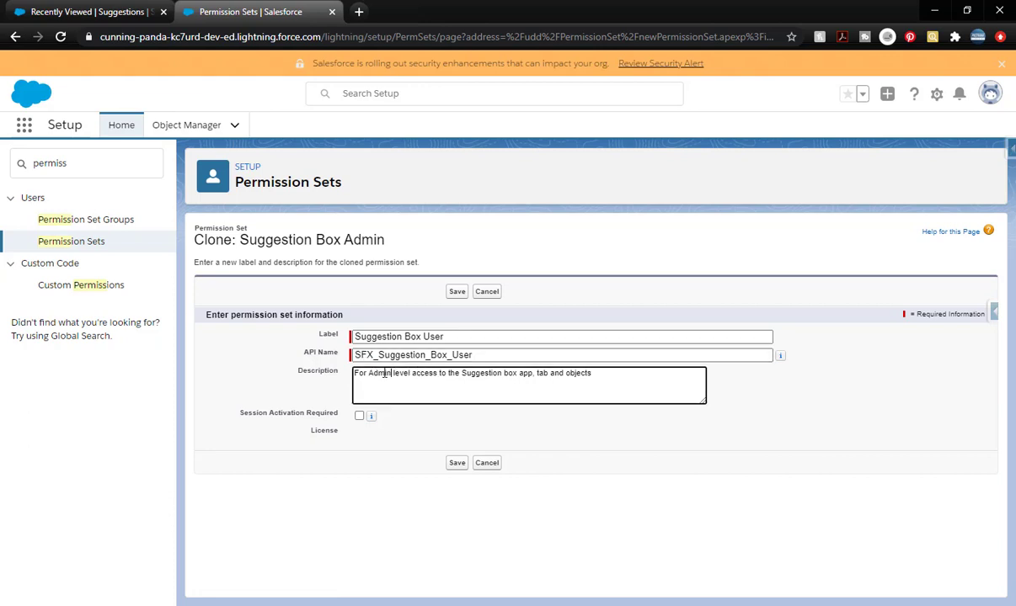
type("User")
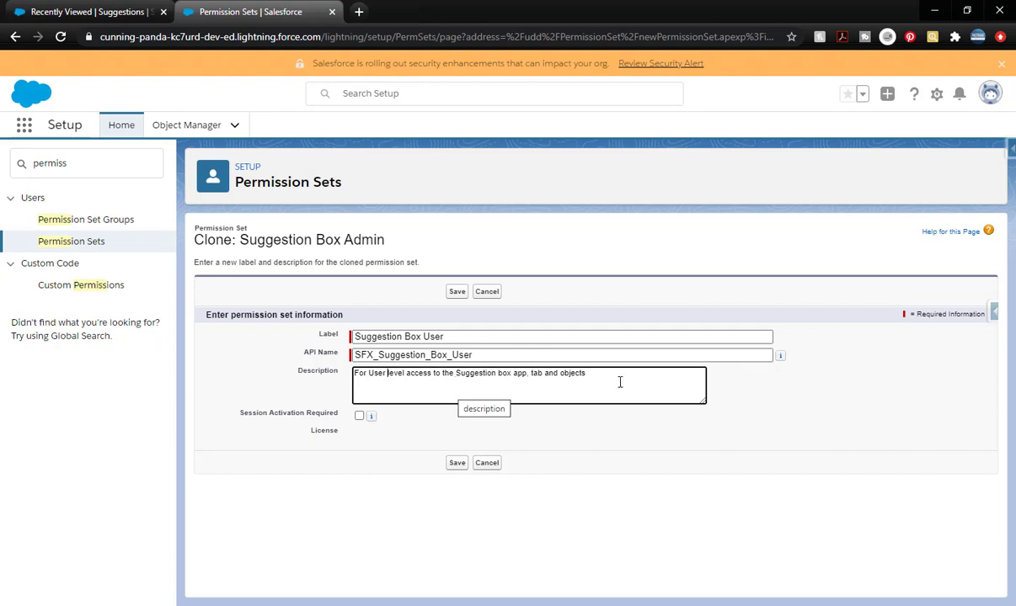
left_click(457, 462)
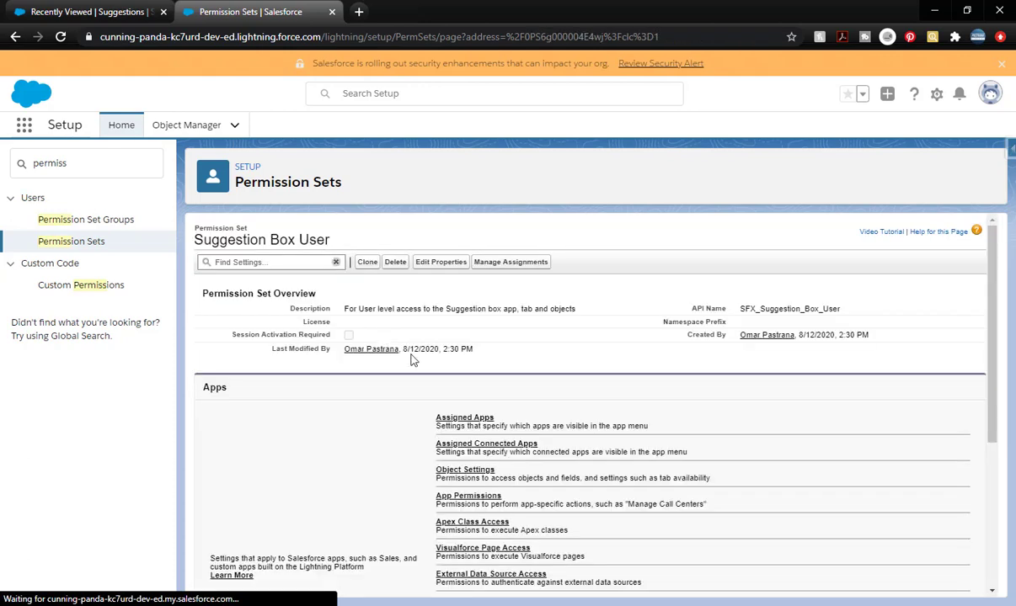
Open the Suggestions object settings in the Suggestion Box User permission set
left_click(472, 473)
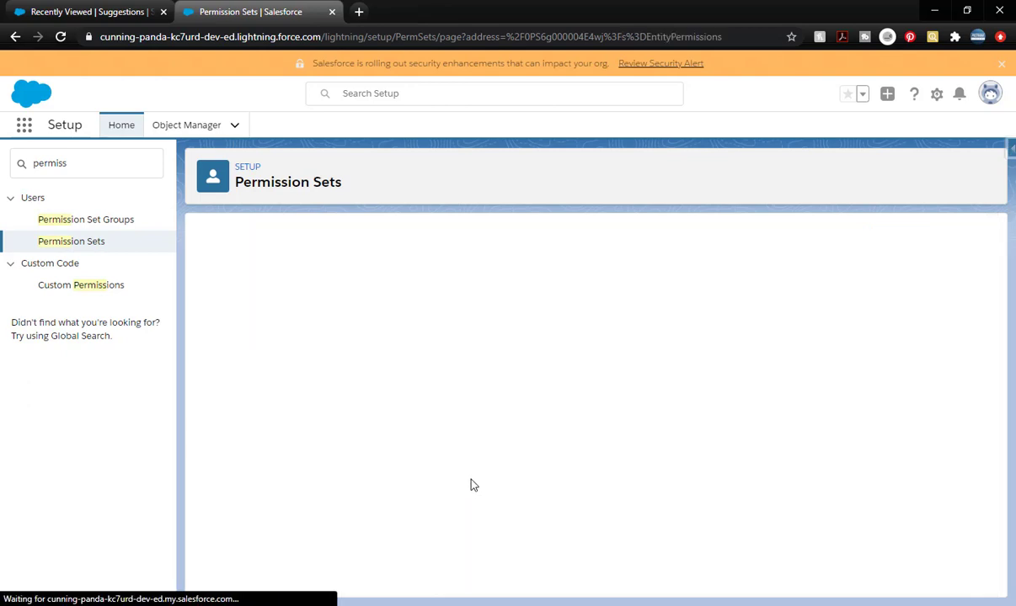
scroll(347, 448, "down", 15)
scroll(344, 452, "down", 1)
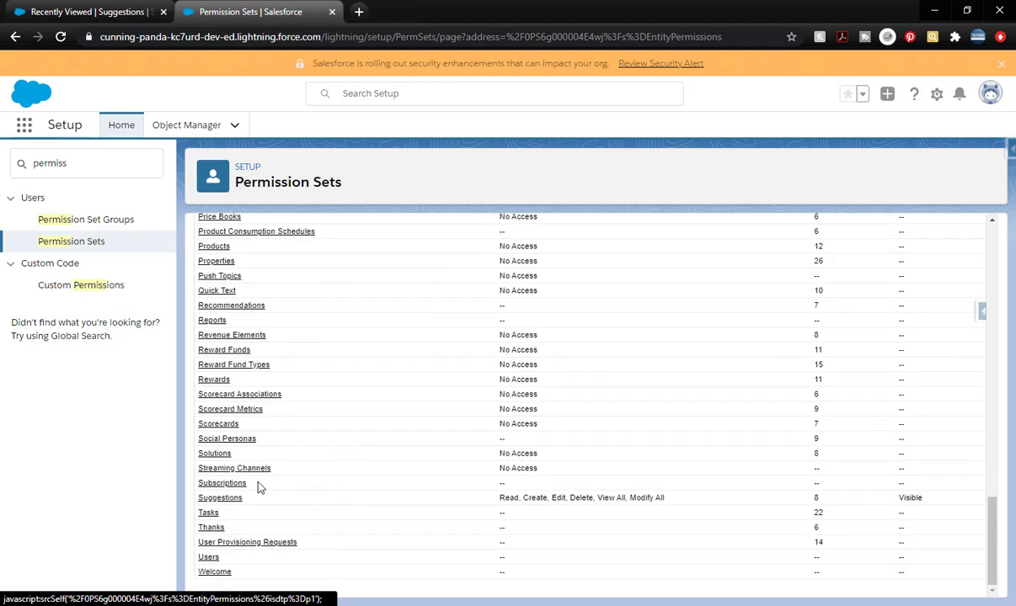
left_click(223, 496)
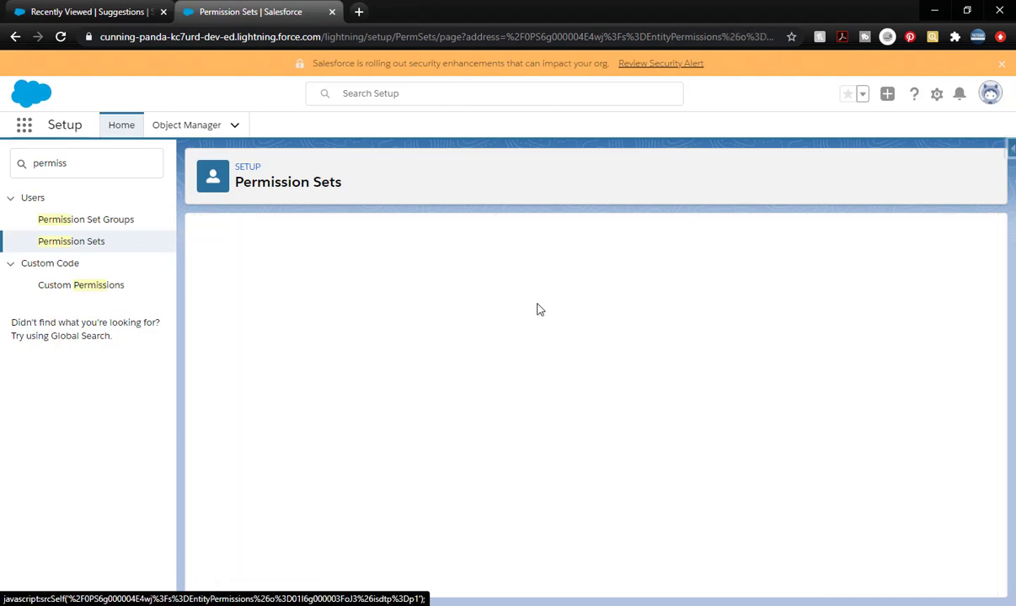
Clear Edit access on Implemented Date and Status, then save
scroll(601, 408, "down", 3)
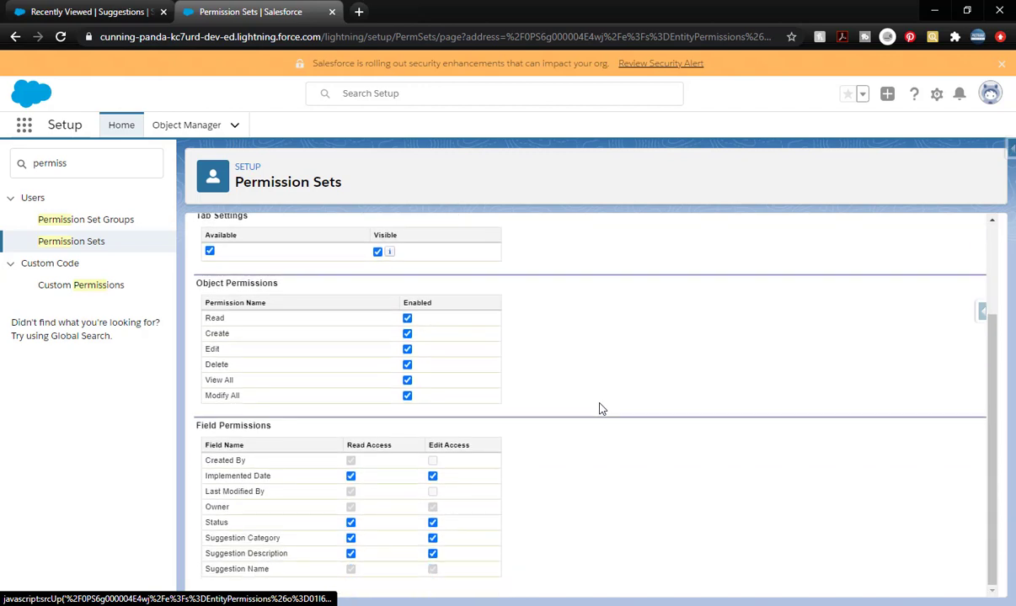
left_click(432, 477)
left_click(433, 522)
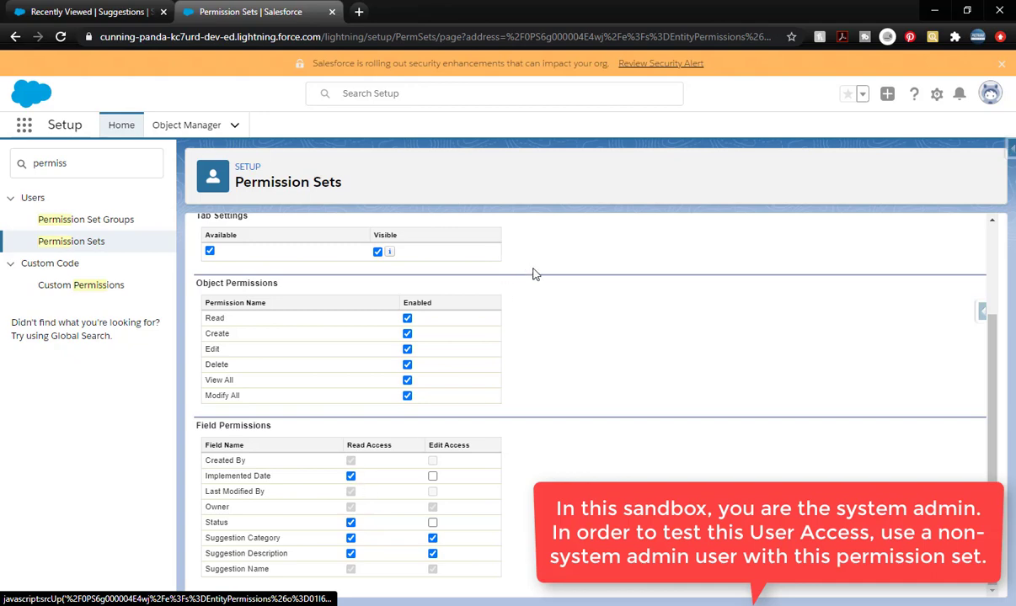
scroll(575, 308, "up", 1)
scroll(574, 308, "up", 2)
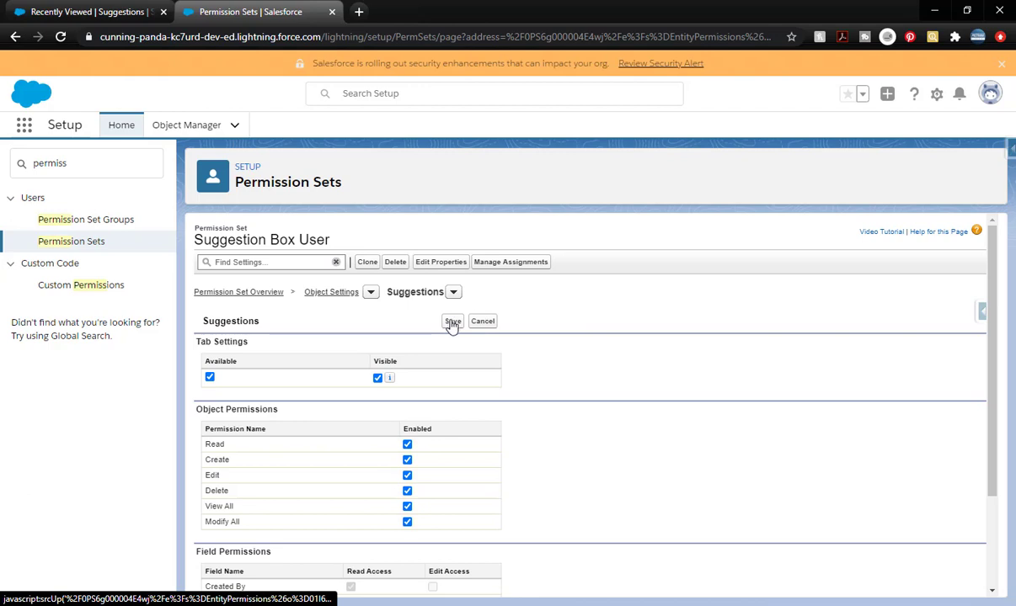
left_click(453, 321)
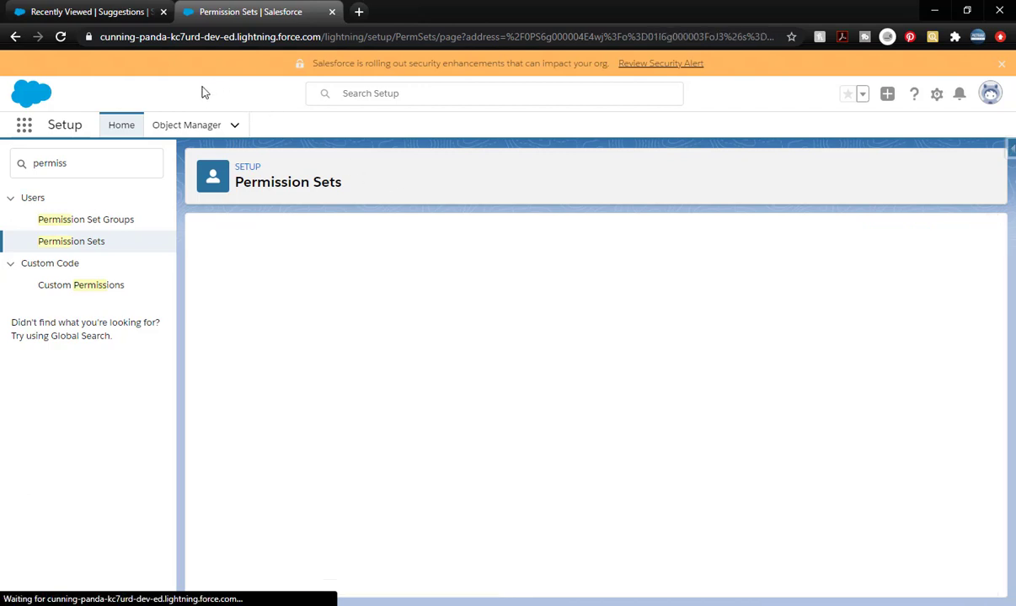
Open the Suggestion Box app via App Launcher search 'sugg' and start a new Suggestion
left_click(23, 126)
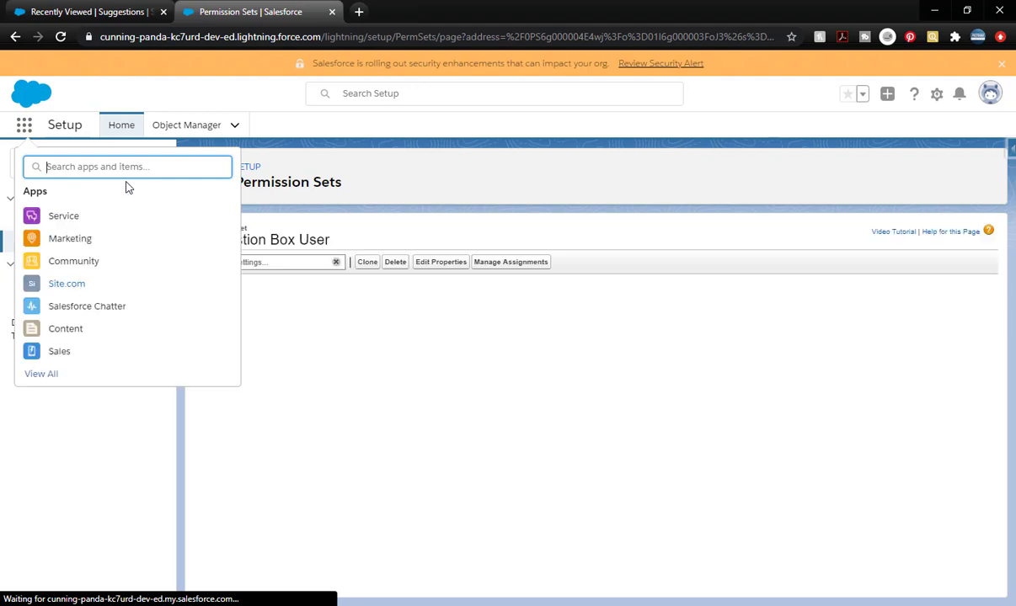
type("sugg")
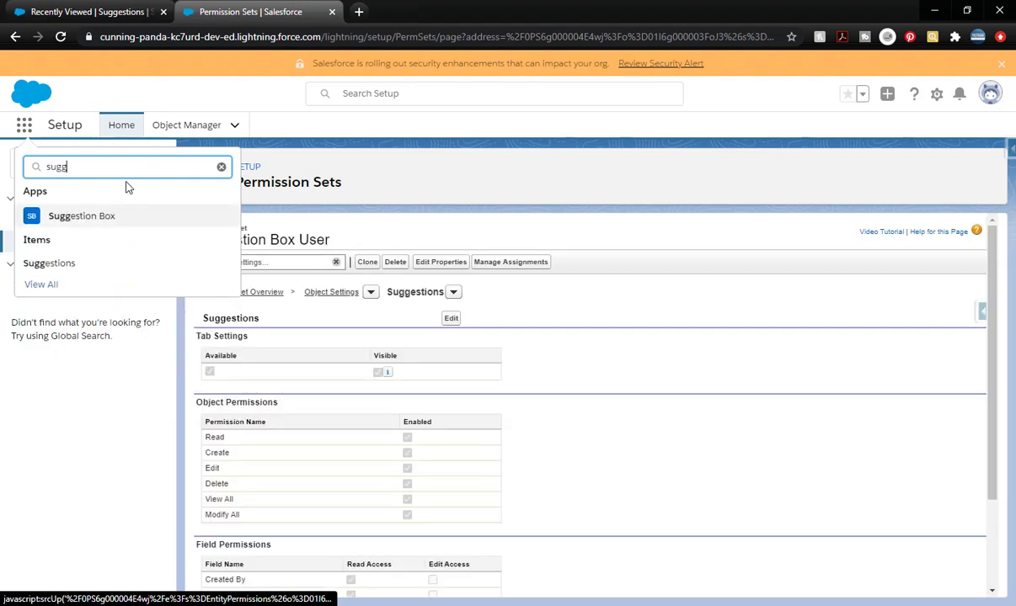
left_click(60, 217)
left_click(825, 145)
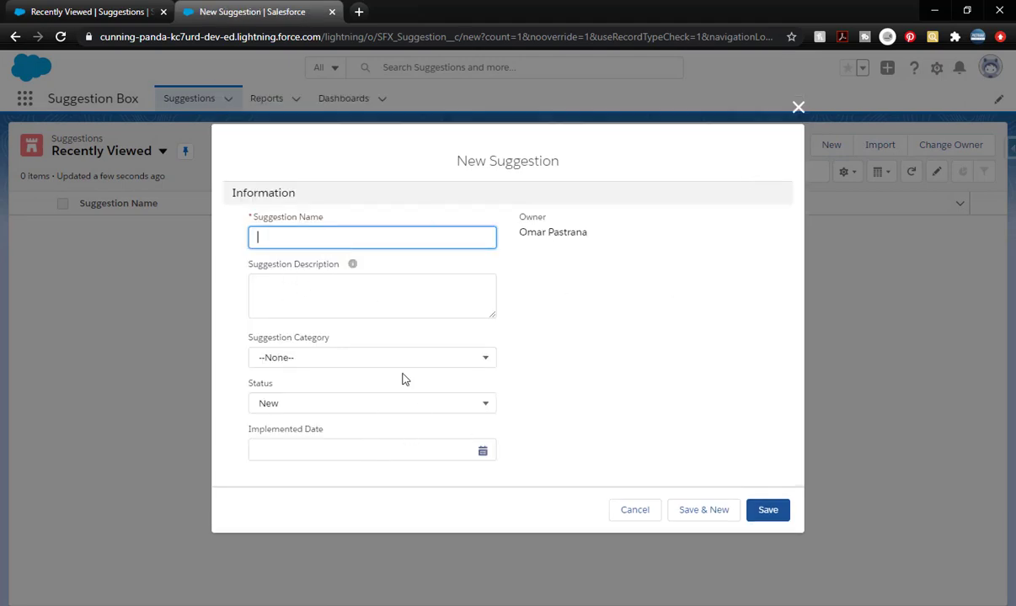
Save suggestion 'More Pretzels', category Kitchen Snack, described 'I would like more pretzels with peanut butter inside'
type("More Pretzels")
left_click(449, 358)
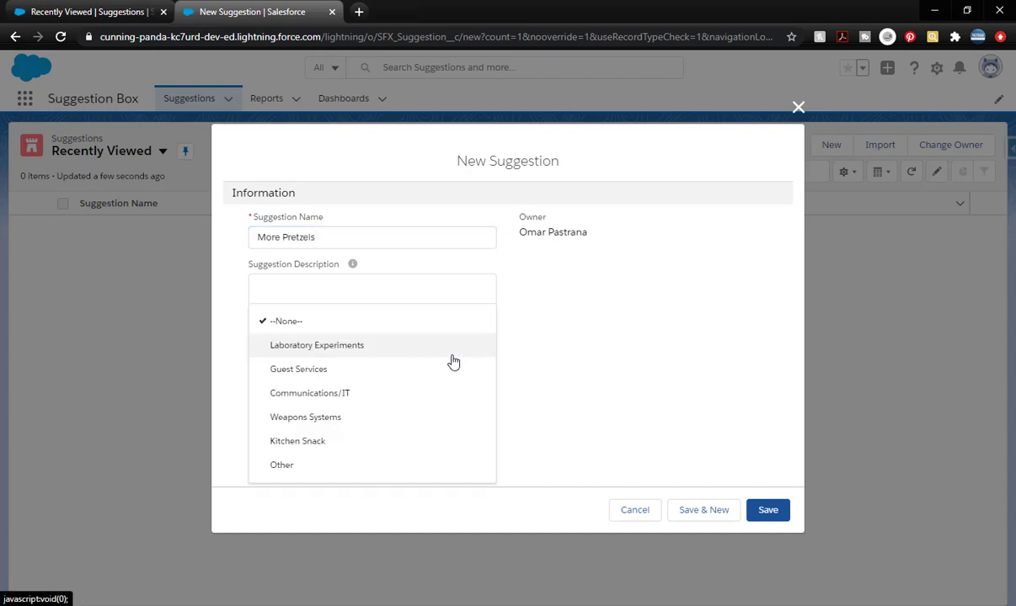
left_click(358, 439)
left_click(405, 288)
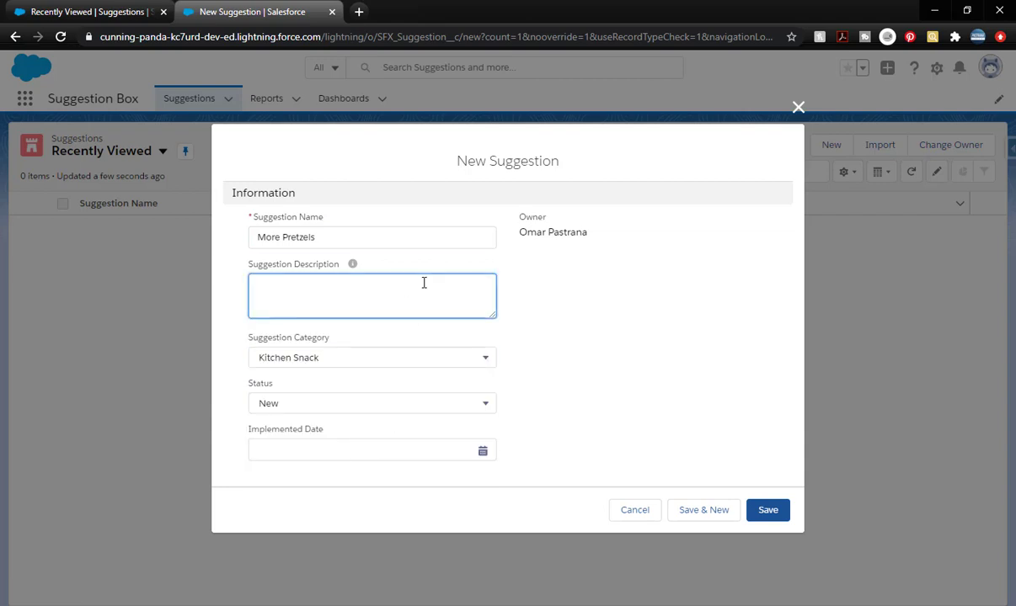
type("I would like more pretzels with peanut butter inside")
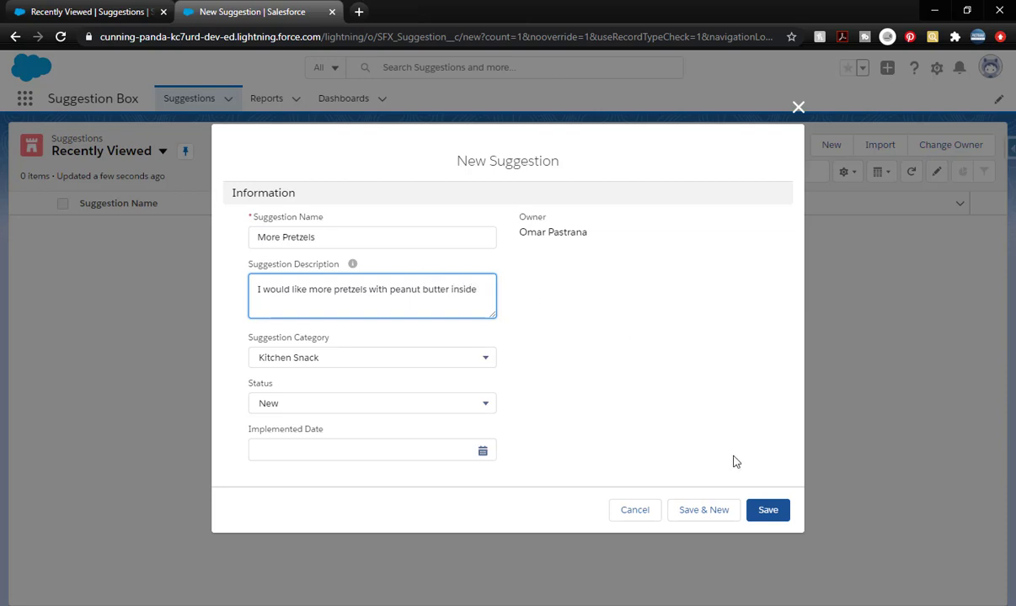
left_click(768, 510)
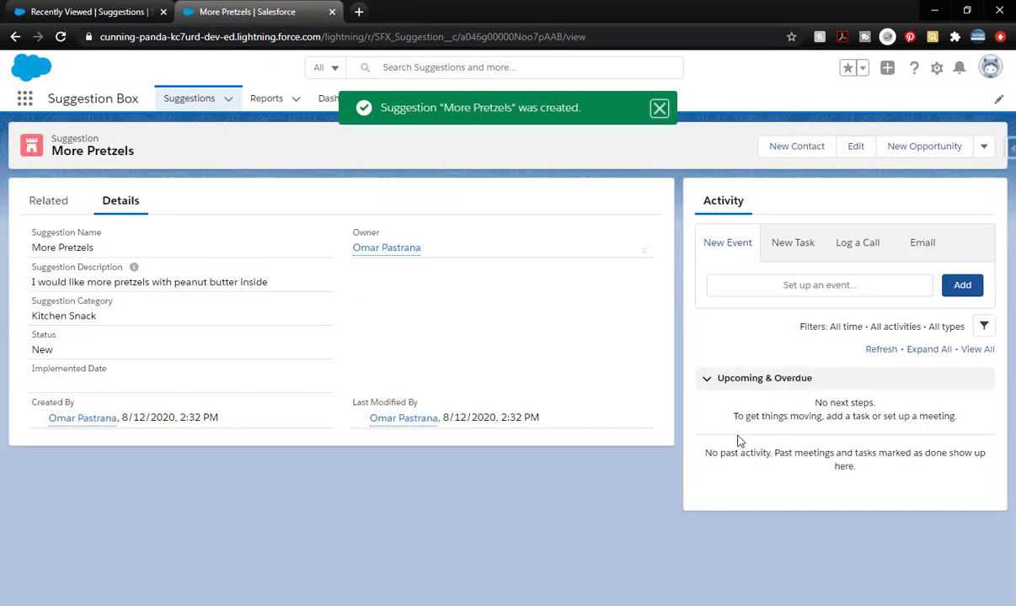